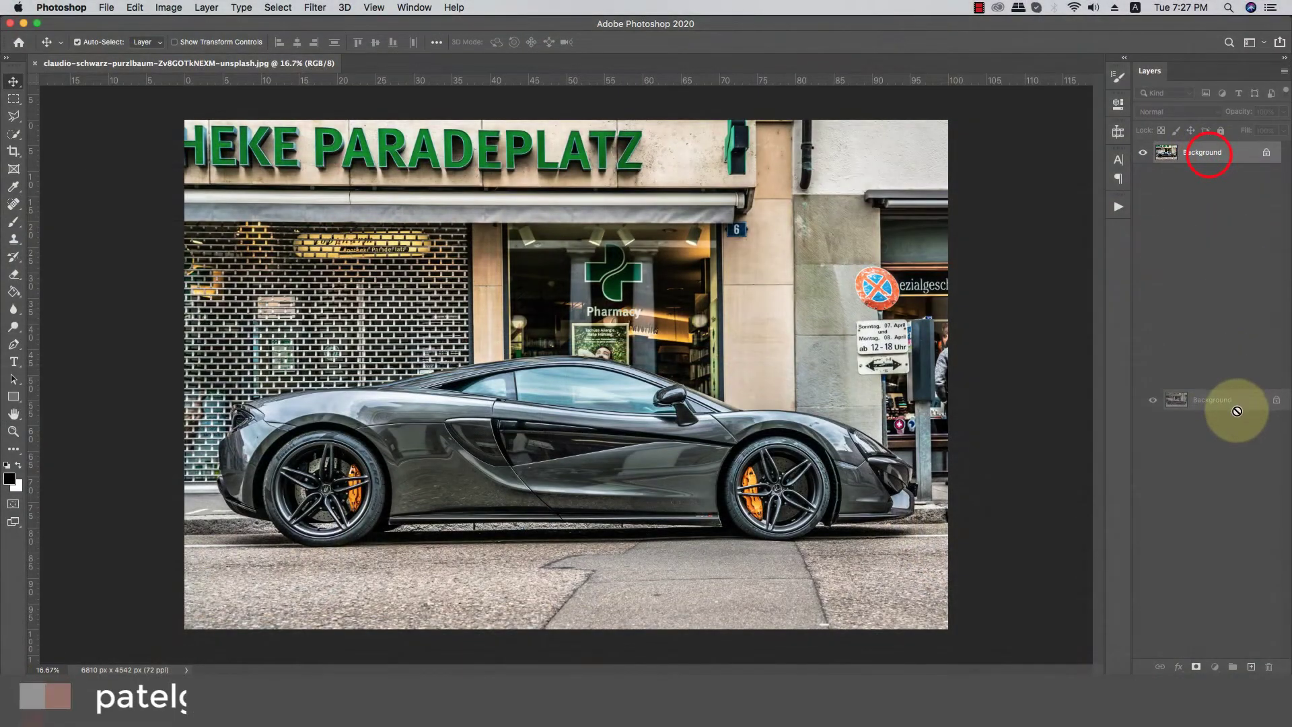
- Duplicate the Background layer so the car can be selected on the copy
{"action": "left_click_drag", "start_coordinate": [1209, 154], "coordinate": [1252, 665]}
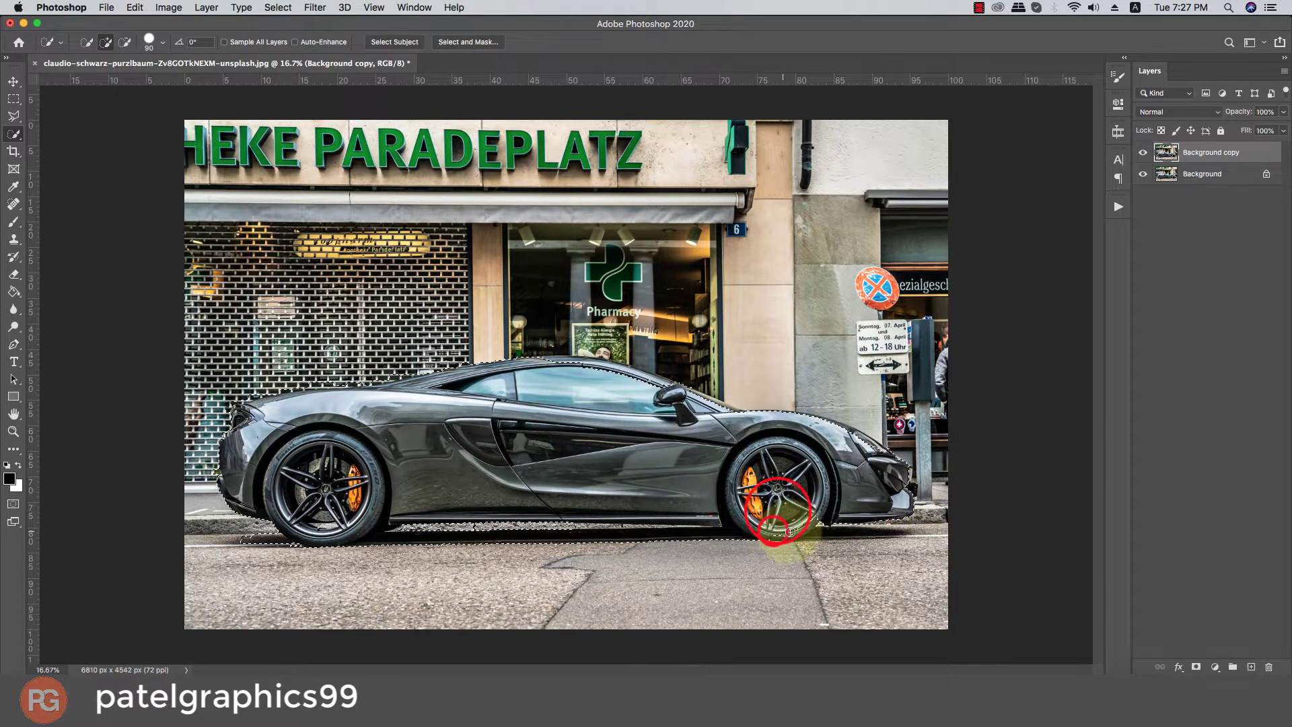
- Subtract the ground strip under the car and the area above the rear fender
{"action": "scroll", "coordinate": [308, 515], "scroll_direction": "up", "scroll_amount": 3}
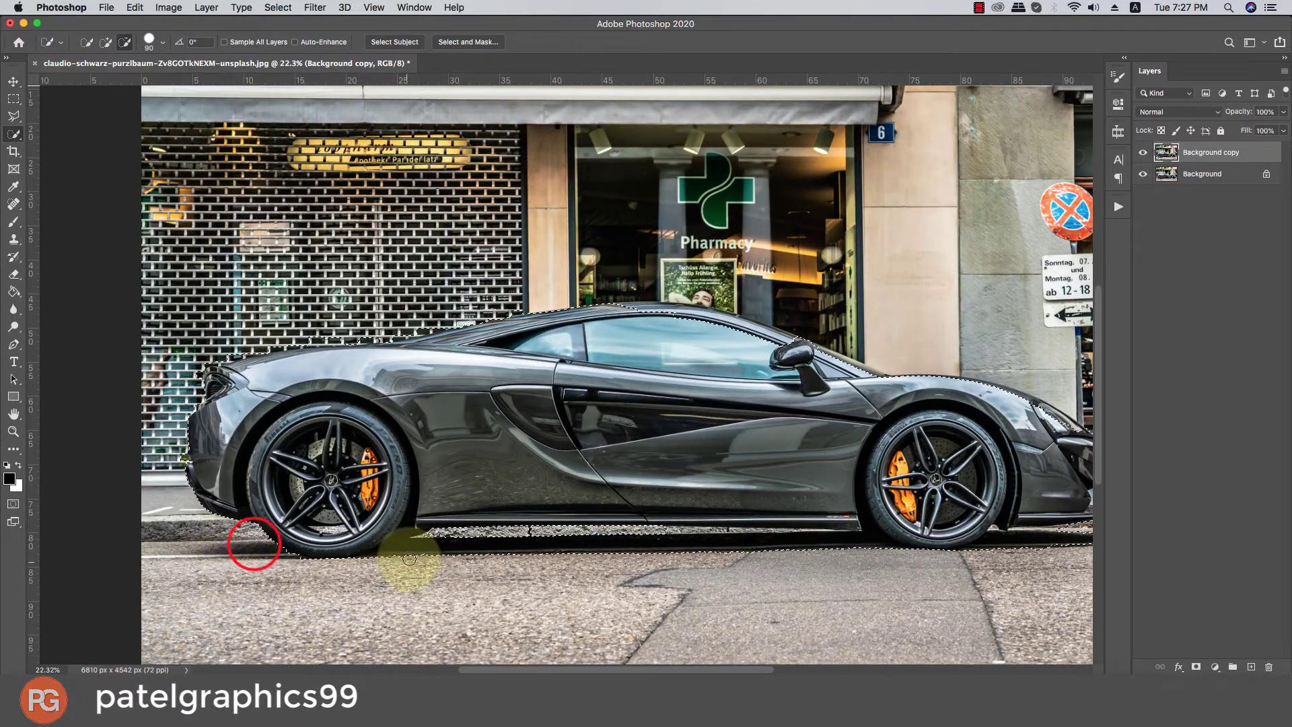
{"action": "left_click_drag", "start_coordinate": [413, 548], "coordinate": [782, 540]}
{"action": "left_click_drag", "start_coordinate": [503, 545], "coordinate": [316, 570]}
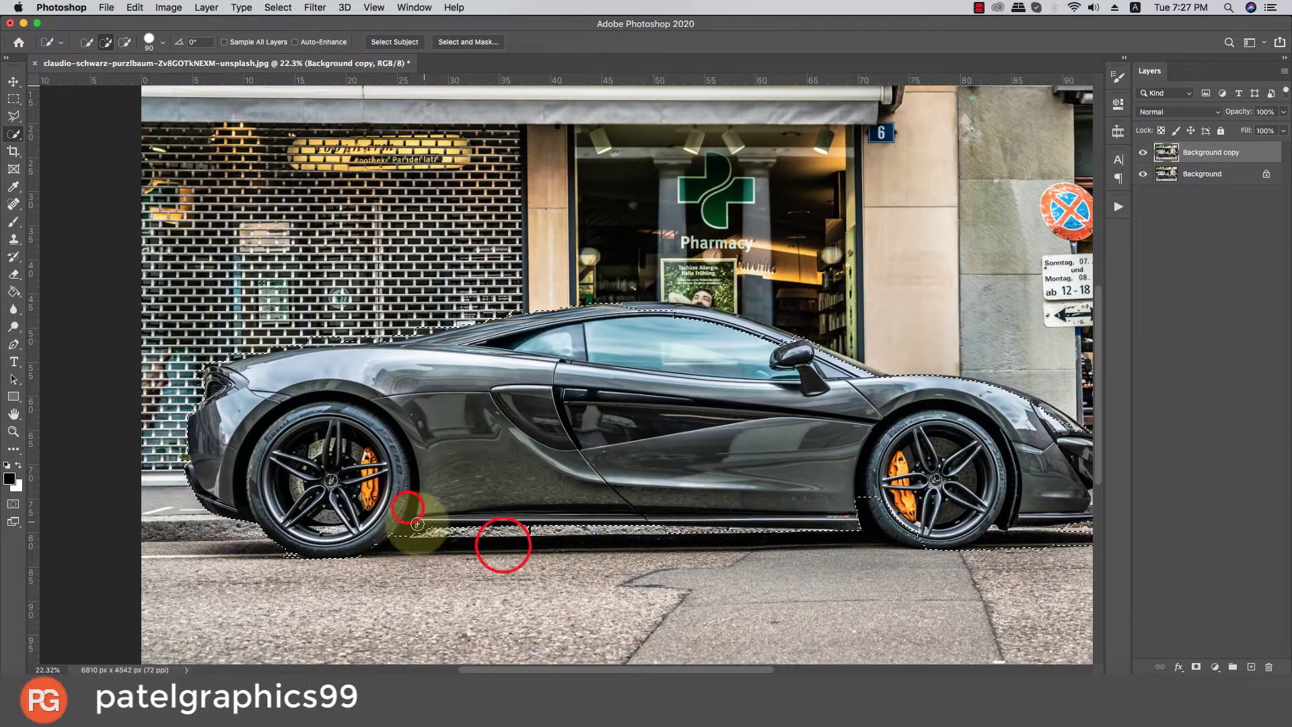
{"action": "mouse_move", "coordinate": [383, 530]}
{"action": "left_mouse_down"}
{"action": "mouse_move", "coordinate": [375, 511]}
{"action": "mouse_move", "coordinate": [342, 556]}
{"action": "mouse_move", "coordinate": [276, 556]}
{"action": "left_mouse_up"}
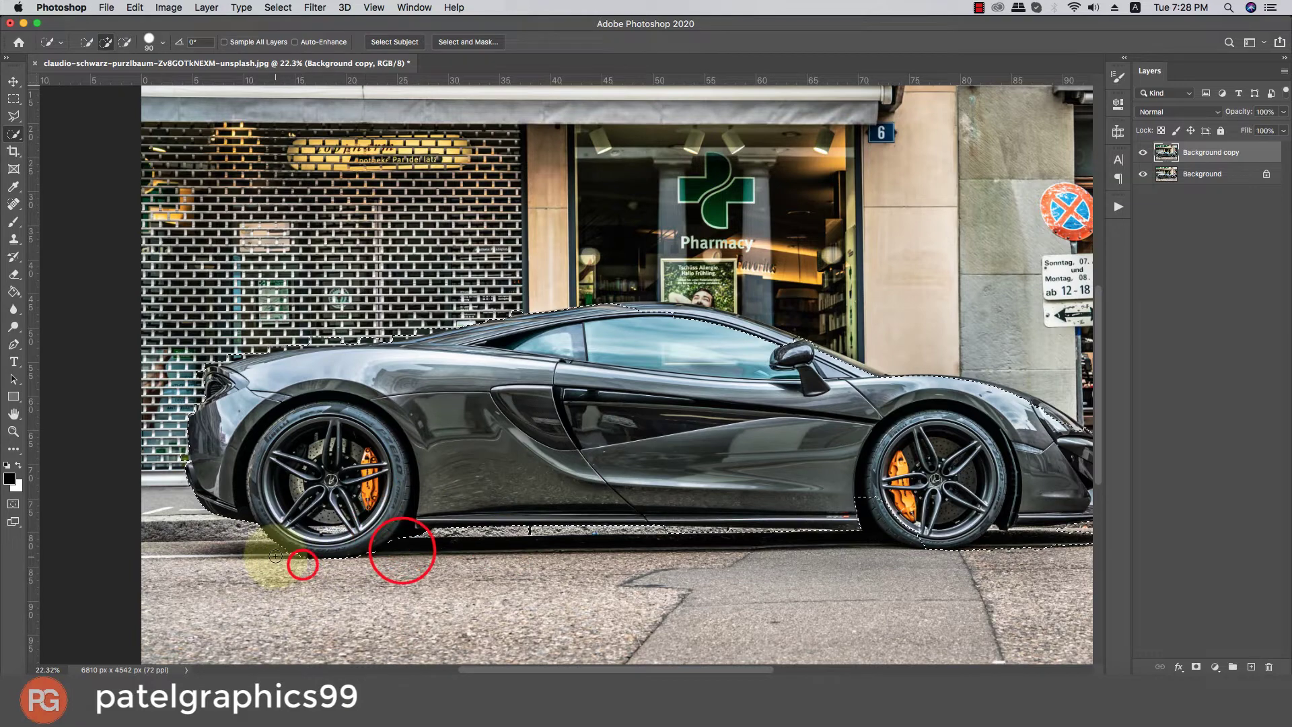
{"action": "left_click_drag", "start_coordinate": [183, 459], "coordinate": [182, 408]}
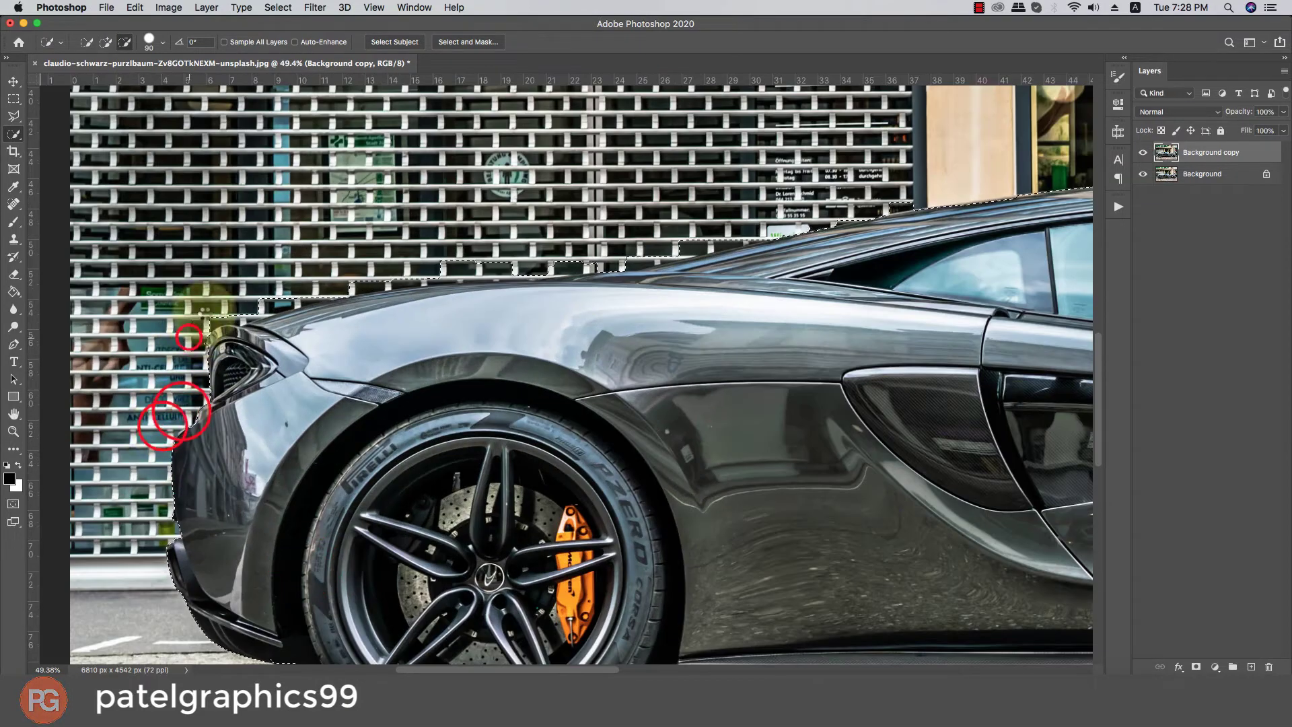
{"action": "left_click_drag", "start_coordinate": [205, 313], "coordinate": [189, 337]}
{"action": "left_click_drag", "start_coordinate": [290, 329], "coordinate": [427, 291]}
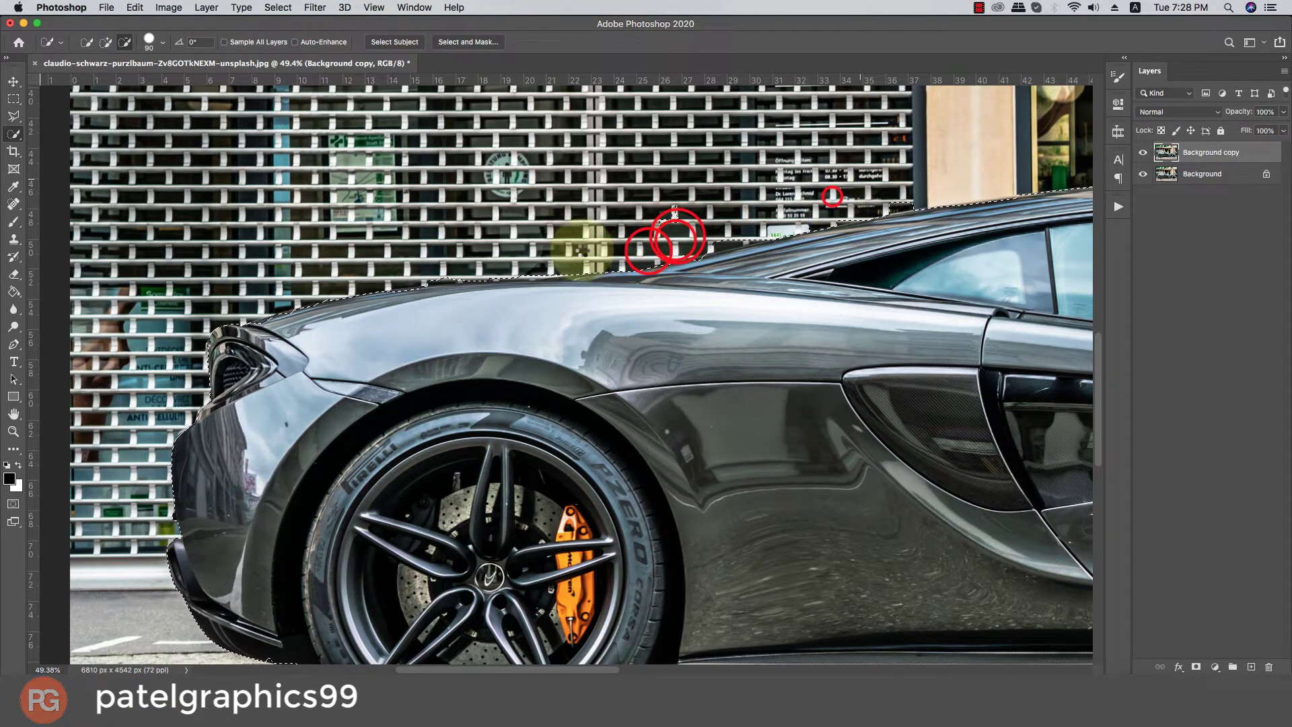
- Subtract the doorway strip above the car roof from the selection
{"action": "left_click_drag", "start_coordinate": [669, 237], "coordinate": [323, 294]}
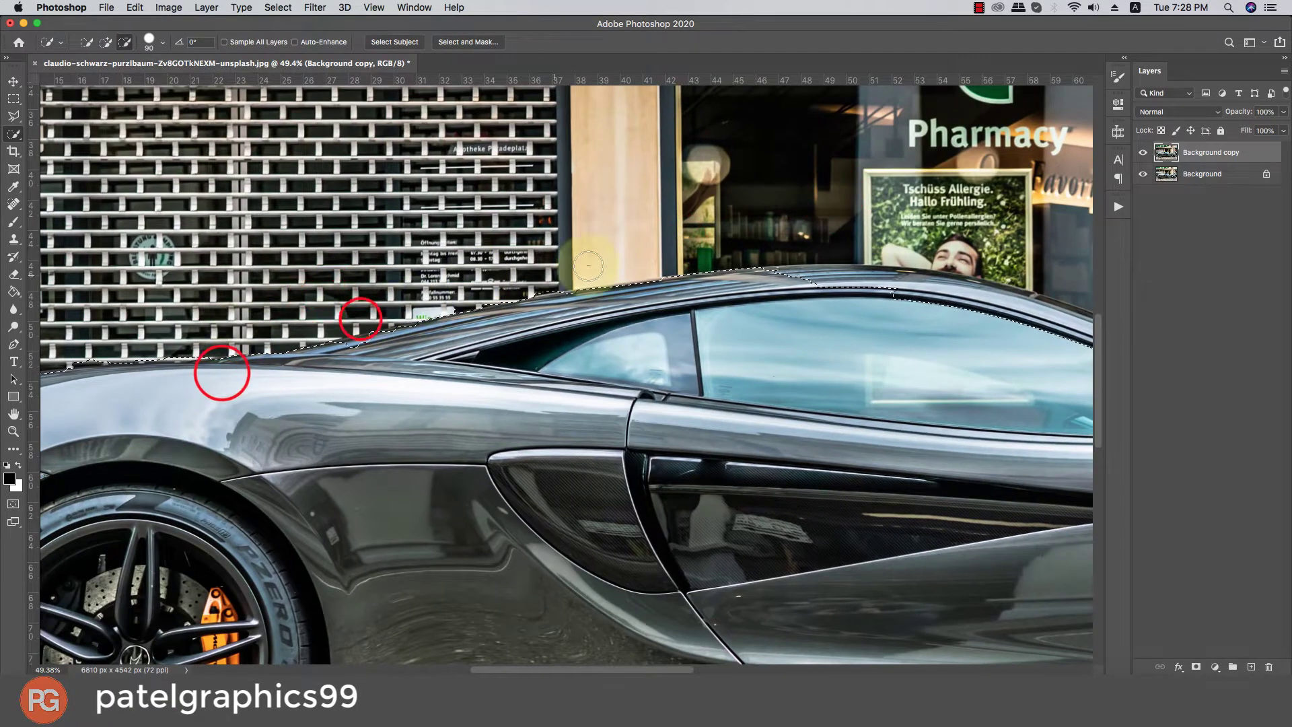
{"action": "left_click_drag", "start_coordinate": [878, 311], "coordinate": [461, 303]}
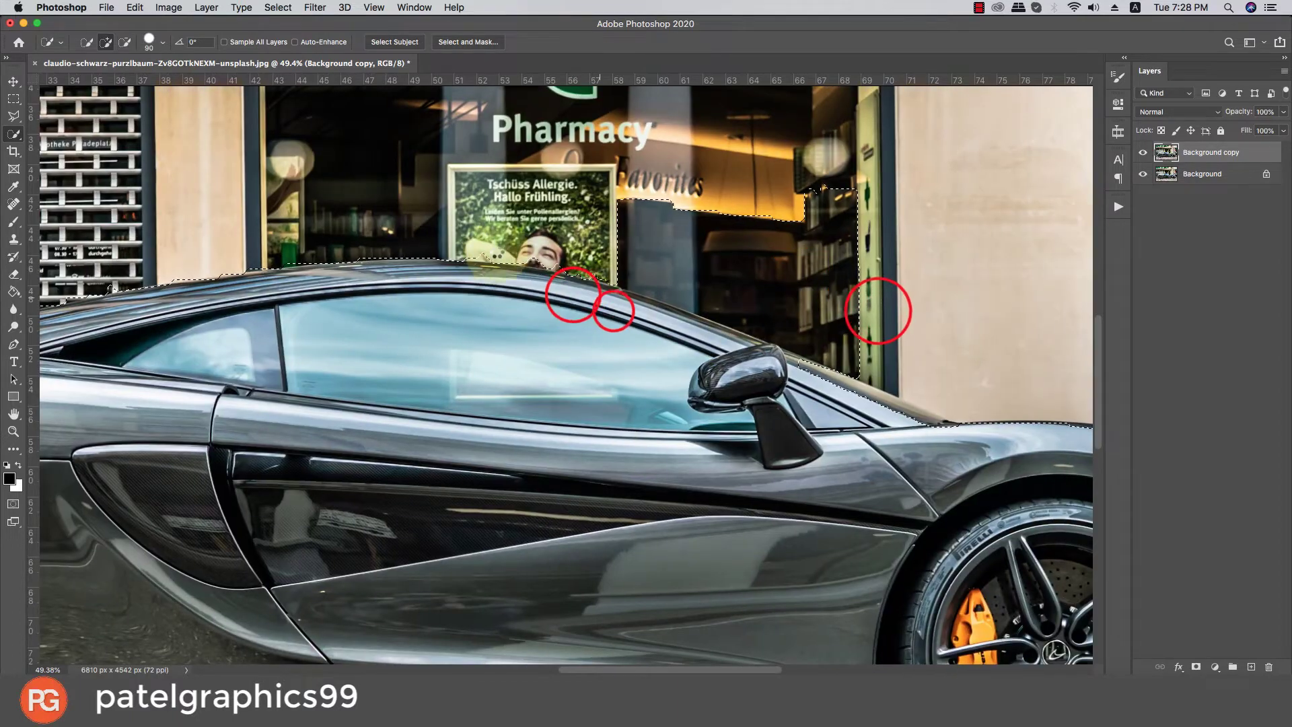
{"action": "left_click", "coordinate": [786, 373]}
{"action": "left_click_drag", "start_coordinate": [705, 374], "coordinate": [597, 340]}
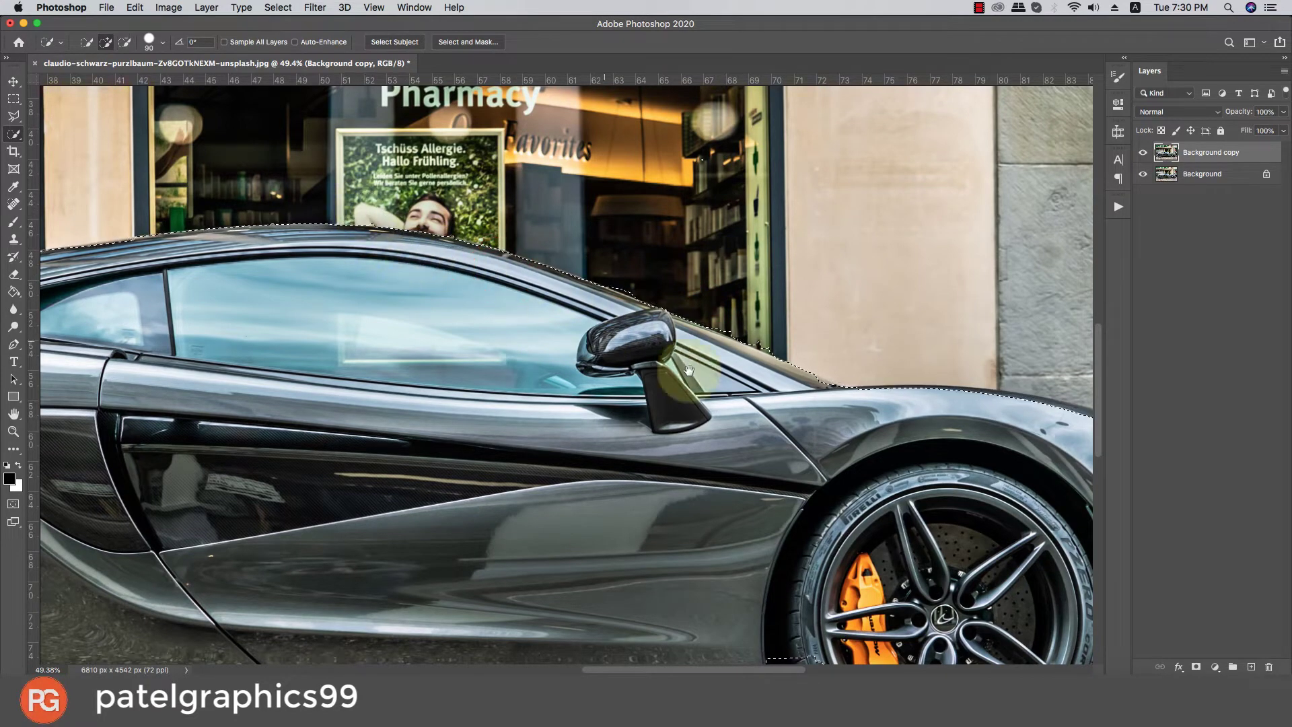
- Remove the background patch beside the front bumper and the ground under the front tyre
{"action": "left_click_drag", "start_coordinate": [688, 369], "coordinate": [402, 312]}
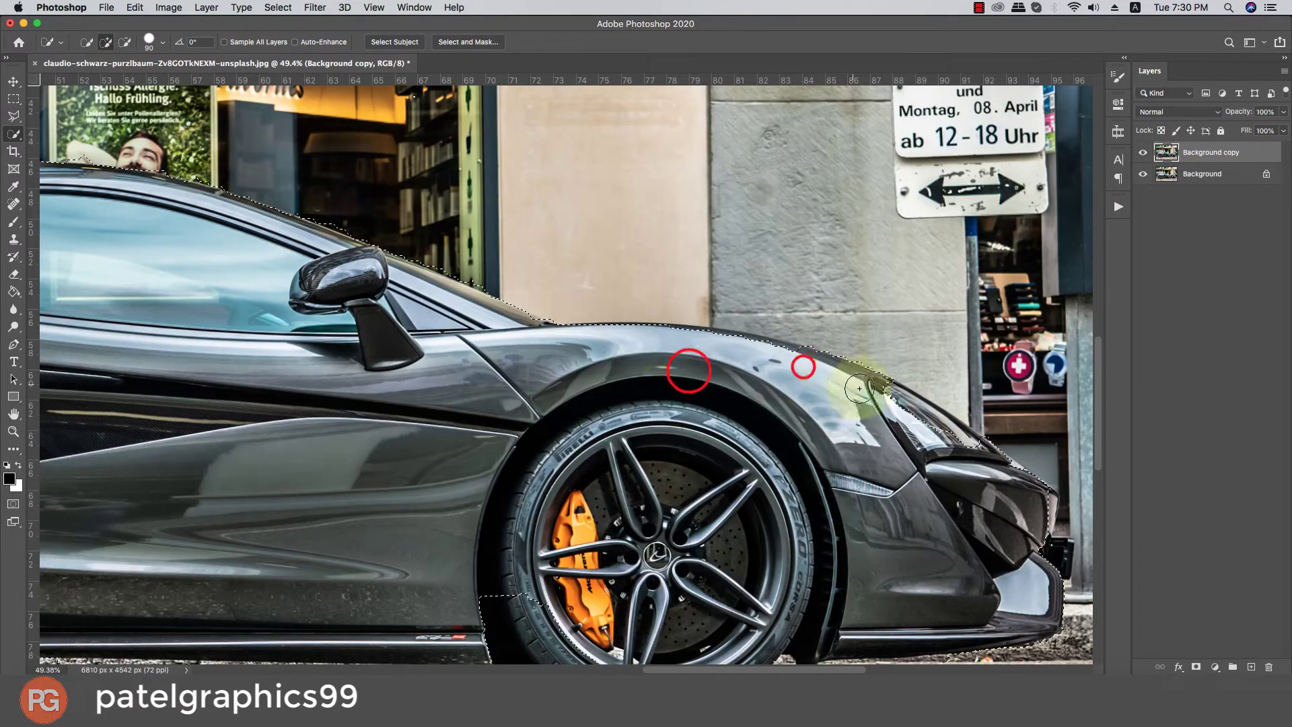
{"action": "left_click", "coordinate": [1011, 474], "text": "alt"}
{"action": "left_click_drag", "start_coordinate": [1061, 552], "coordinate": [828, 482]}
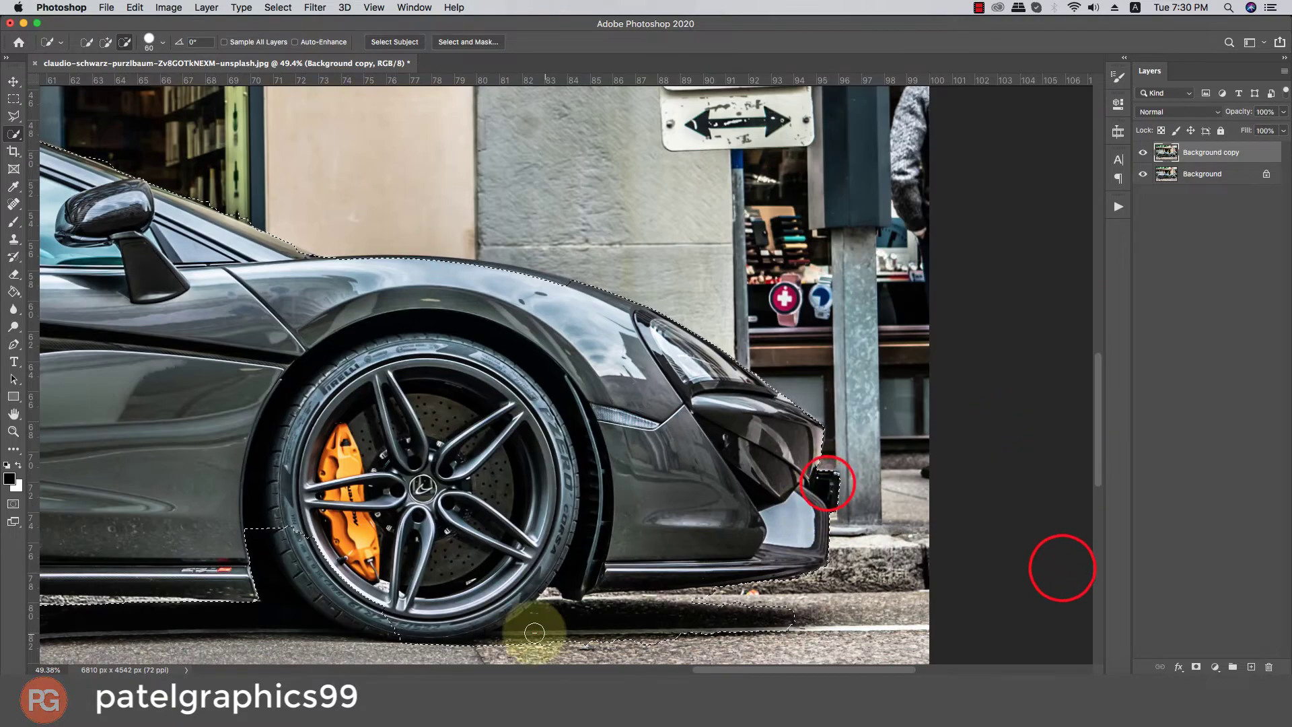
{"action": "left_click_drag", "start_coordinate": [535, 632], "coordinate": [834, 633]}
{"action": "left_click", "coordinate": [700, 597]}
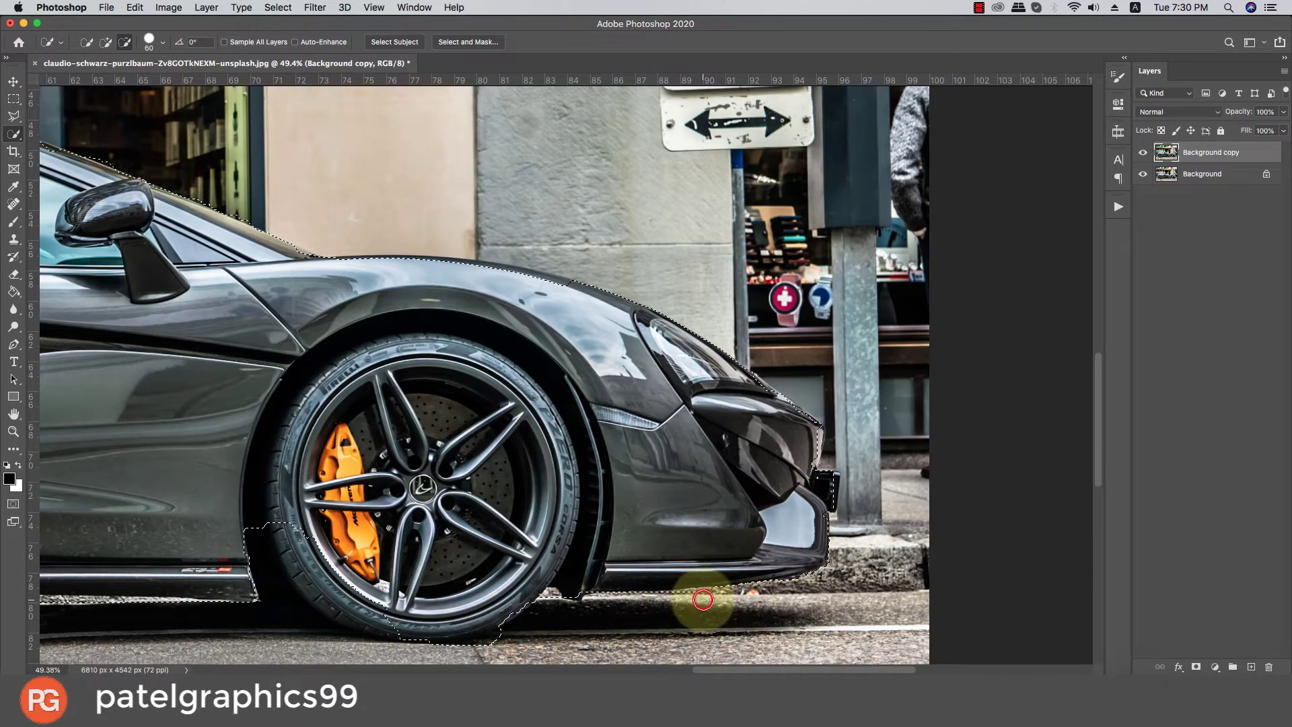
{"action": "left_click", "coordinate": [252, 549]}
- Tighten the selection edge along the tyre bottoms by the curb
{"action": "scroll", "coordinate": [488, 505], "scroll_direction": "down", "scroll_amount": 4}
{"action": "scroll", "coordinate": [488, 505], "scroll_direction": "left", "scroll_amount": 6}
{"action": "left_click", "coordinate": [482, 479]}
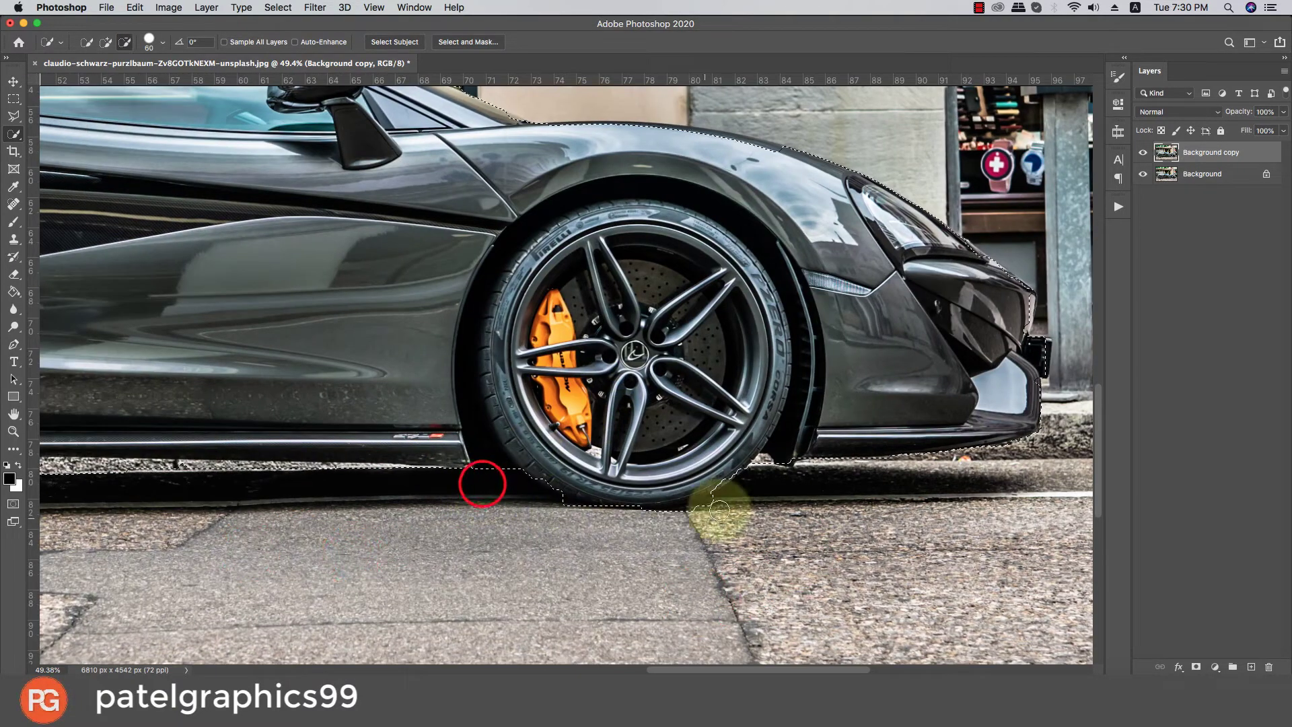
{"action": "scroll", "coordinate": [632, 495], "scroll_direction": "down", "scroll_amount": 5}
{"action": "scroll", "coordinate": [628, 499], "scroll_direction": "up", "scroll_amount": 10}
{"action": "left_click", "coordinate": [442, 516]}
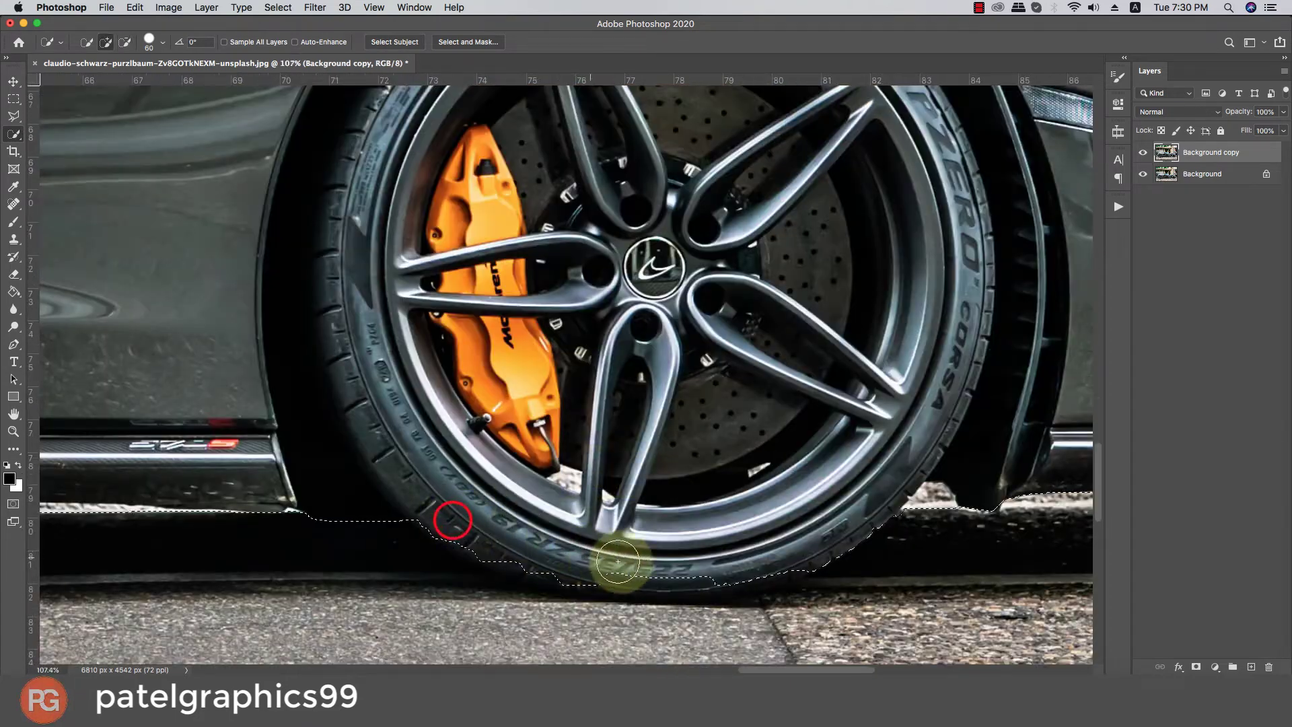
{"action": "left_click", "coordinate": [449, 584]}
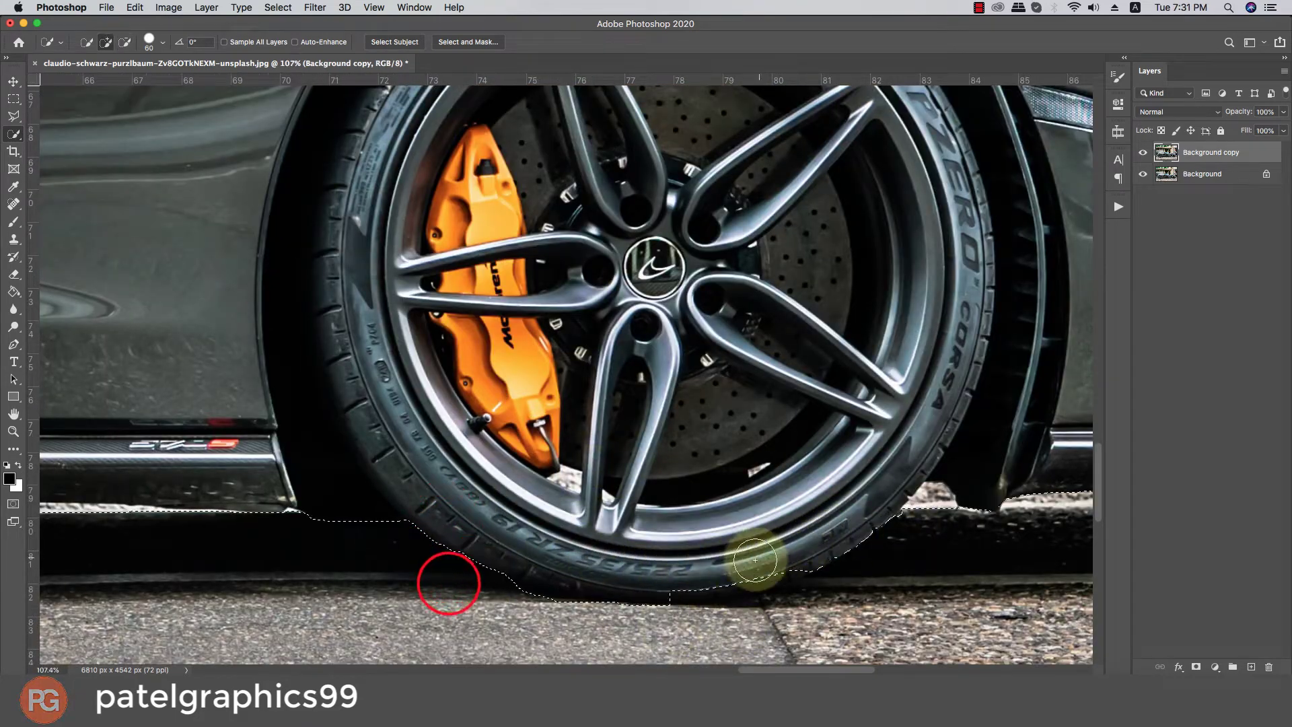
{"action": "left_click", "coordinate": [687, 570]}
- Trim ground along the car's lower edge and sill, then fit the image on screen
{"action": "scroll", "coordinate": [839, 490], "scroll_direction": "down", "scroll_amount": 5}
{"action": "scroll", "coordinate": [839, 489], "scroll_direction": "down", "scroll_amount": 3}
{"action": "left_click", "coordinate": [327, 488]}
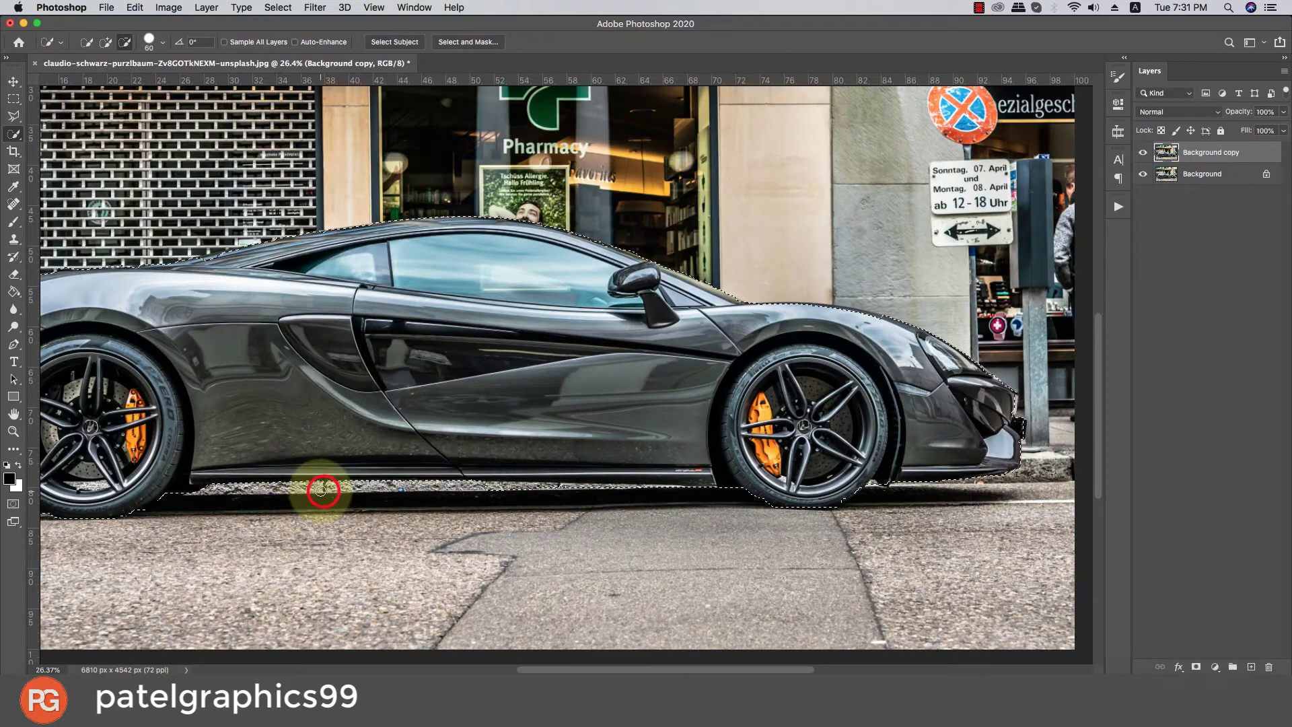
{"action": "left_click", "coordinate": [488, 492]}
{"action": "scroll", "coordinate": [611, 501], "scroll_direction": "up", "scroll_amount": 2}
{"action": "left_click", "coordinate": [667, 483]}
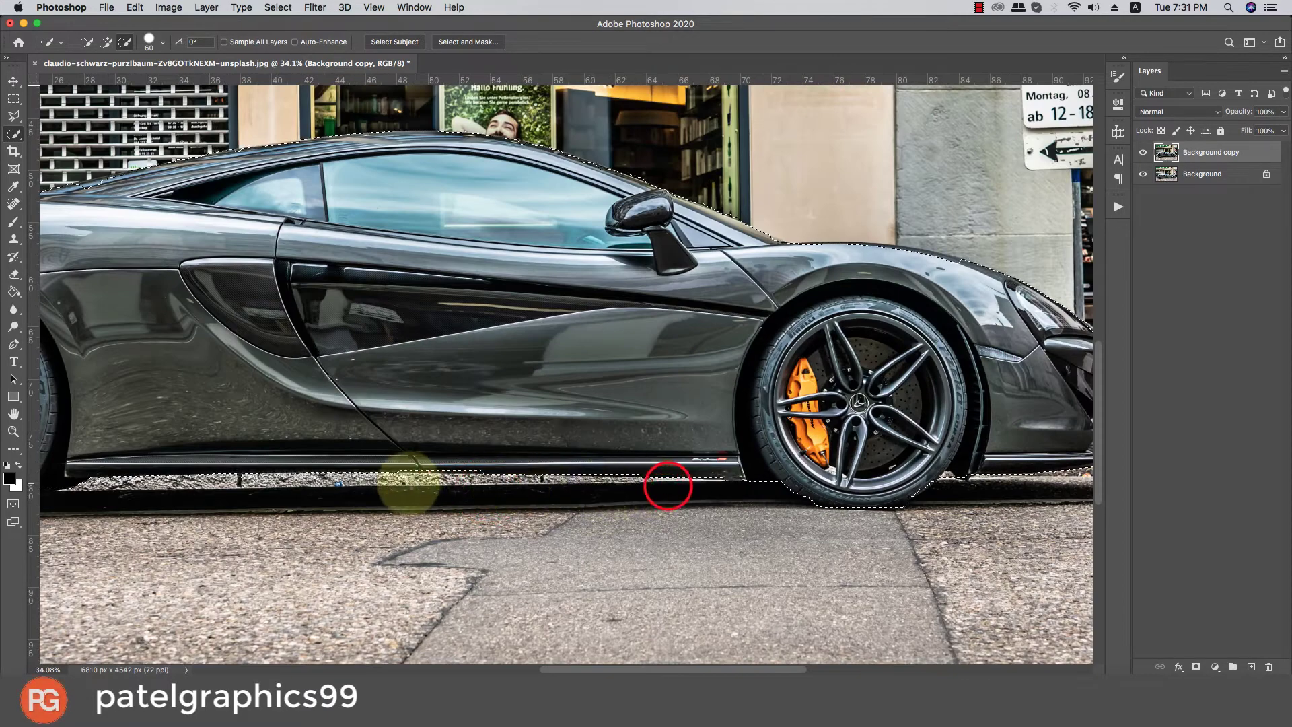
{"action": "left_click_drag", "start_coordinate": [369, 454], "coordinate": [755, 427]}
{"action": "key", "text": "super+0"}
- Enter Select and Mask briefly, then exit keeping the car selection
{"action": "left_click", "coordinate": [468, 42]}
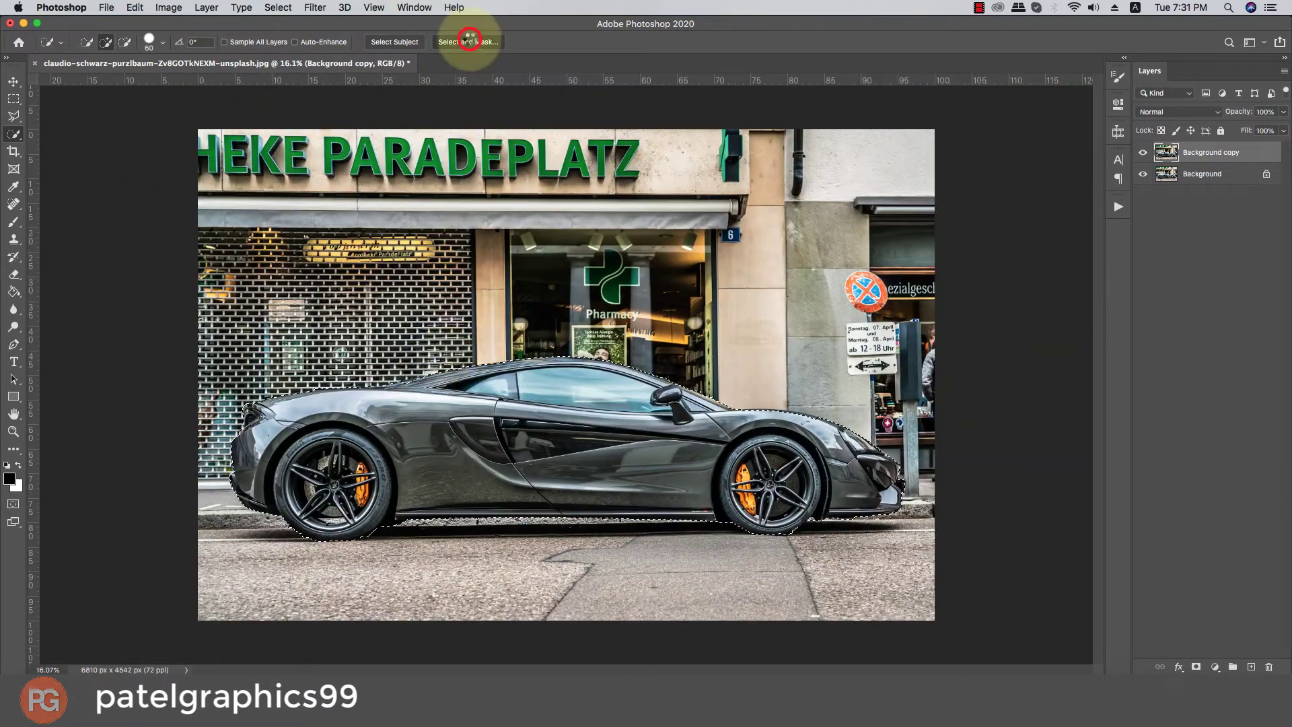
{"action": "left_click", "coordinate": [1248, 656]}
{"action": "scroll", "coordinate": [764, 491], "scroll_direction": "up", "scroll_amount": 5}
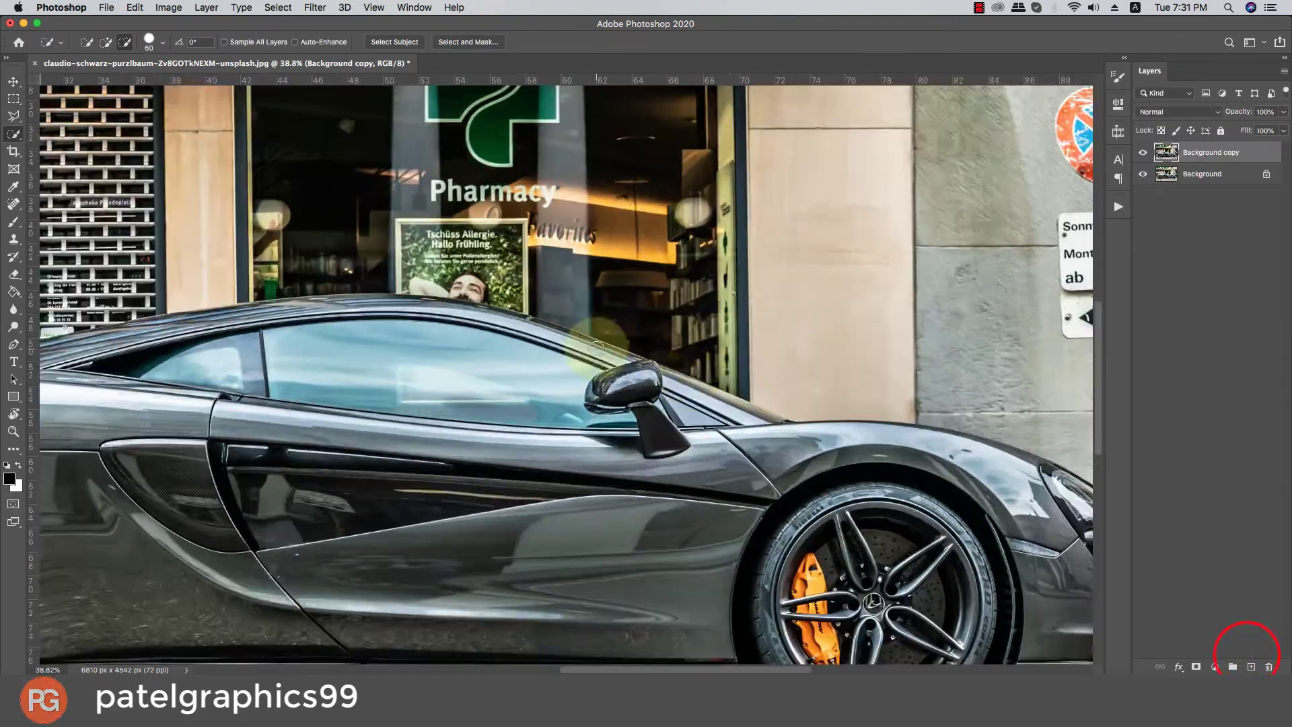
{"action": "scroll", "coordinate": [230, 358], "scroll_direction": "down", "scroll_amount": 5}
{"action": "scroll", "coordinate": [229, 358], "scroll_direction": "up", "scroll_amount": 2}
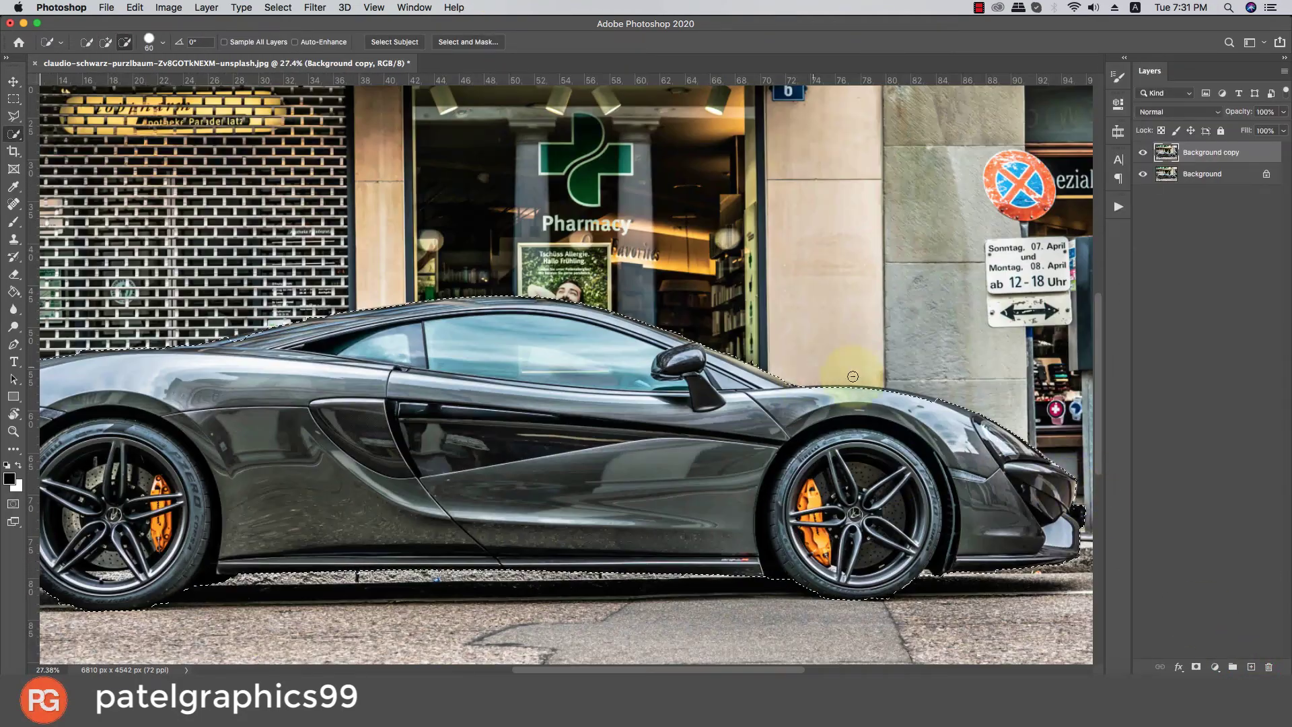
- Show the selection as a Quick Mask and set up the Brush size and hardness
{"action": "key", "text": "q"}
{"action": "scroll", "coordinate": [322, 446], "scroll_direction": "up", "scroll_amount": 3}
{"action": "key", "text": "b"}
{"action": "right_click", "coordinate": [322, 445]}
{"action": "scroll", "coordinate": [201, 370], "scroll_direction": "up", "scroll_amount": 4}
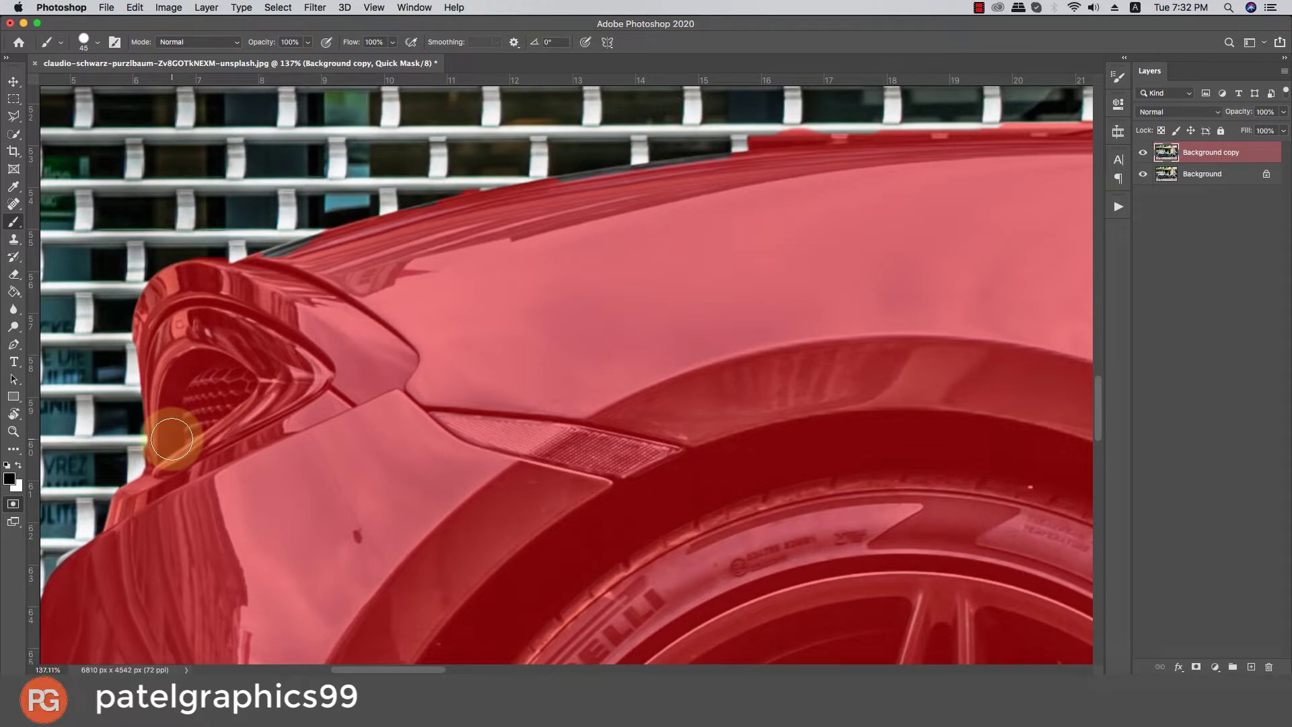
- Undo the last stroke, make the brush smaller and return to black paint
{"action": "scroll", "coordinate": [171, 439], "scroll_direction": "up", "scroll_amount": 3}
{"action": "key", "text": "super+z"}
{"action": "key", "text": "x"}
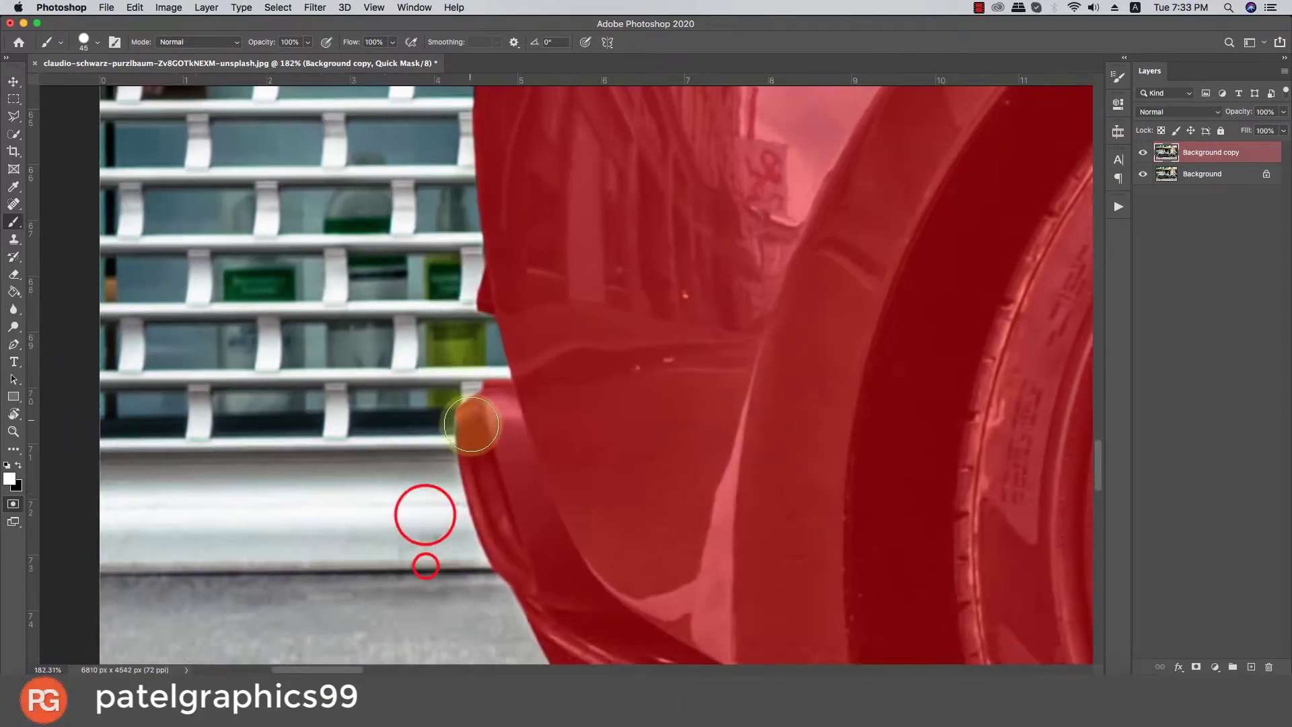
{"action": "scroll", "coordinate": [471, 424], "scroll_direction": "up", "scroll_amount": 3}
{"action": "key", "text": "bracketleft"}
{"action": "key", "text": "bracketleft"}
{"action": "key", "text": "bracketleft"}
{"action": "scroll", "coordinate": [432, 381], "scroll_direction": "up", "scroll_amount": 2}
{"action": "key", "text": "x"}
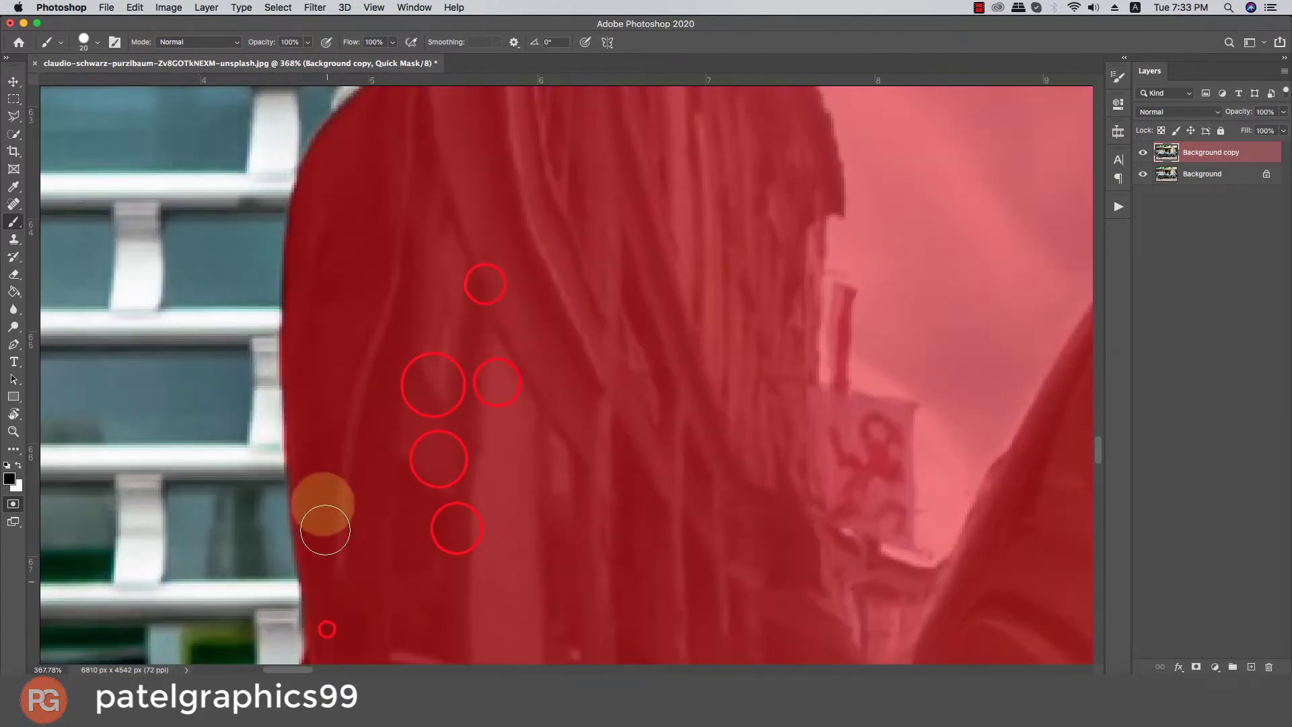
- Extend the mask along the car's upper edge beneath the shutter grille, moving rightward
{"action": "scroll", "coordinate": [337, 296], "scroll_direction": "up", "scroll_amount": 2}
{"action": "scroll", "coordinate": [512, 337], "scroll_direction": "up", "scroll_amount": 5}
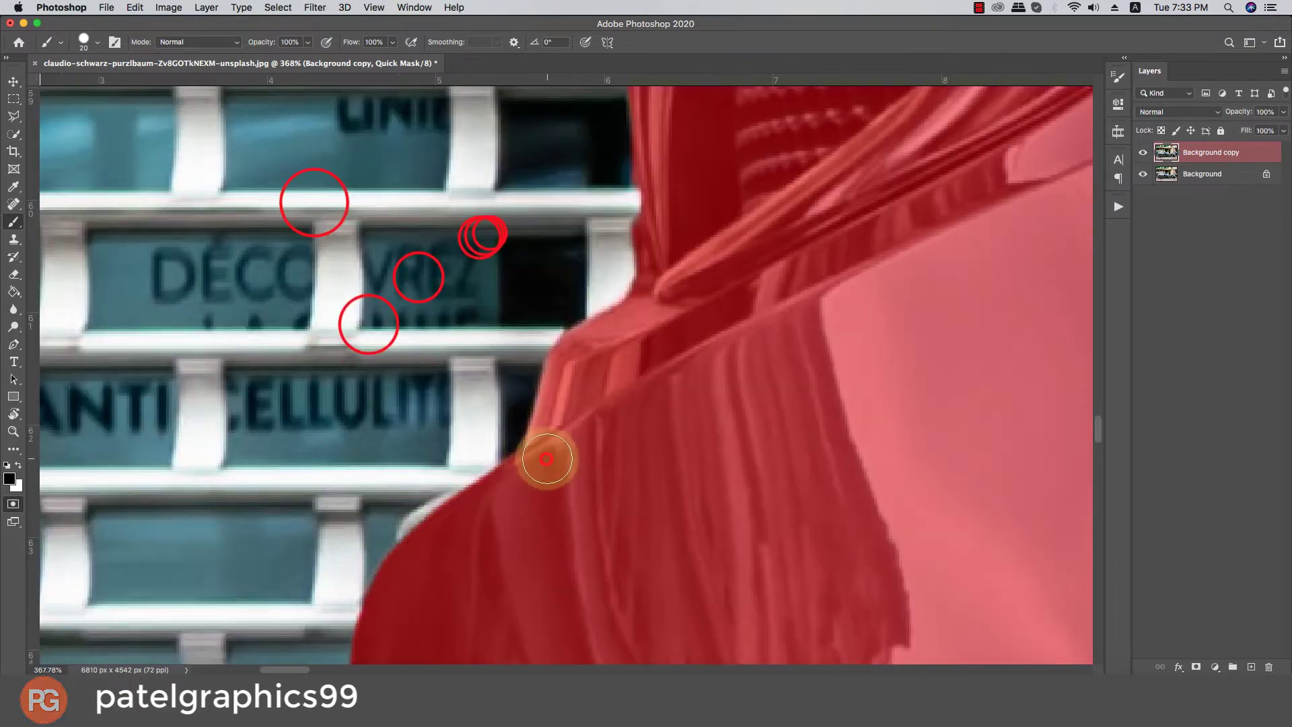
{"action": "scroll", "coordinate": [547, 459], "scroll_direction": "up", "scroll_amount": 3}
{"action": "scroll", "coordinate": [597, 418], "scroll_direction": "up", "scroll_amount": 3}
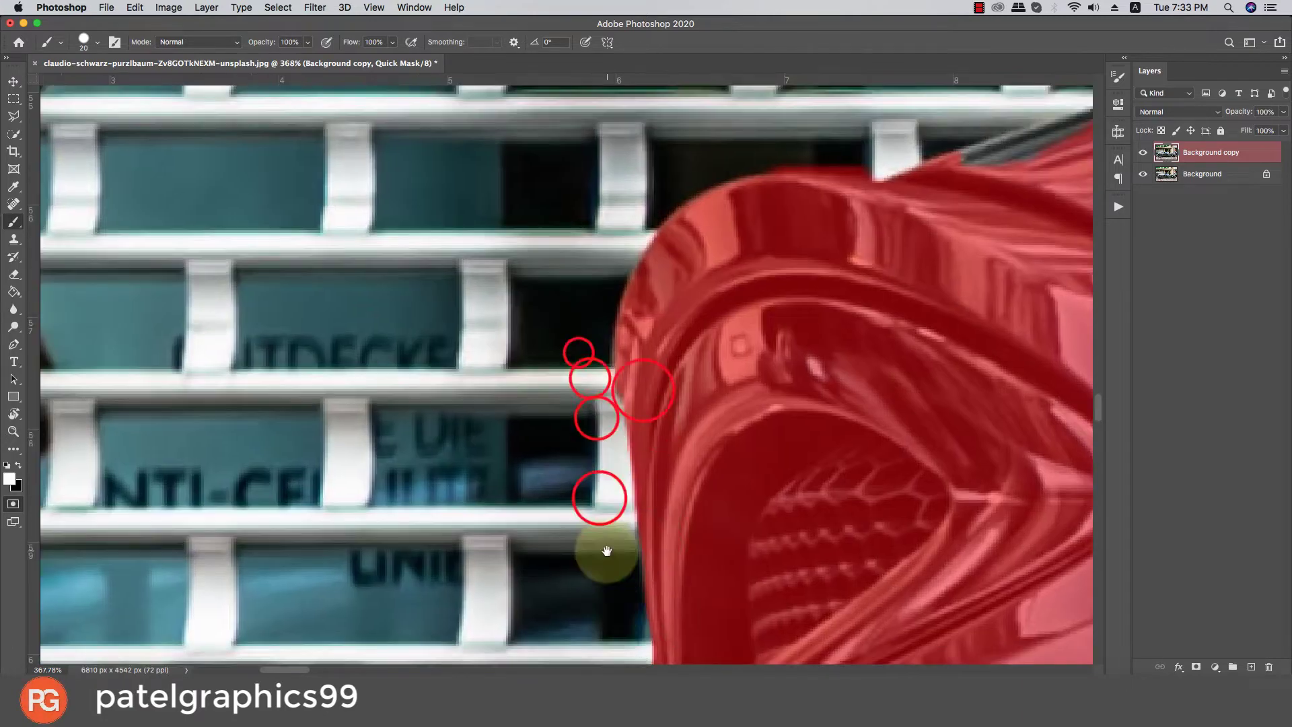
{"action": "scroll", "coordinate": [808, 269], "scroll_direction": "up", "scroll_amount": 3}
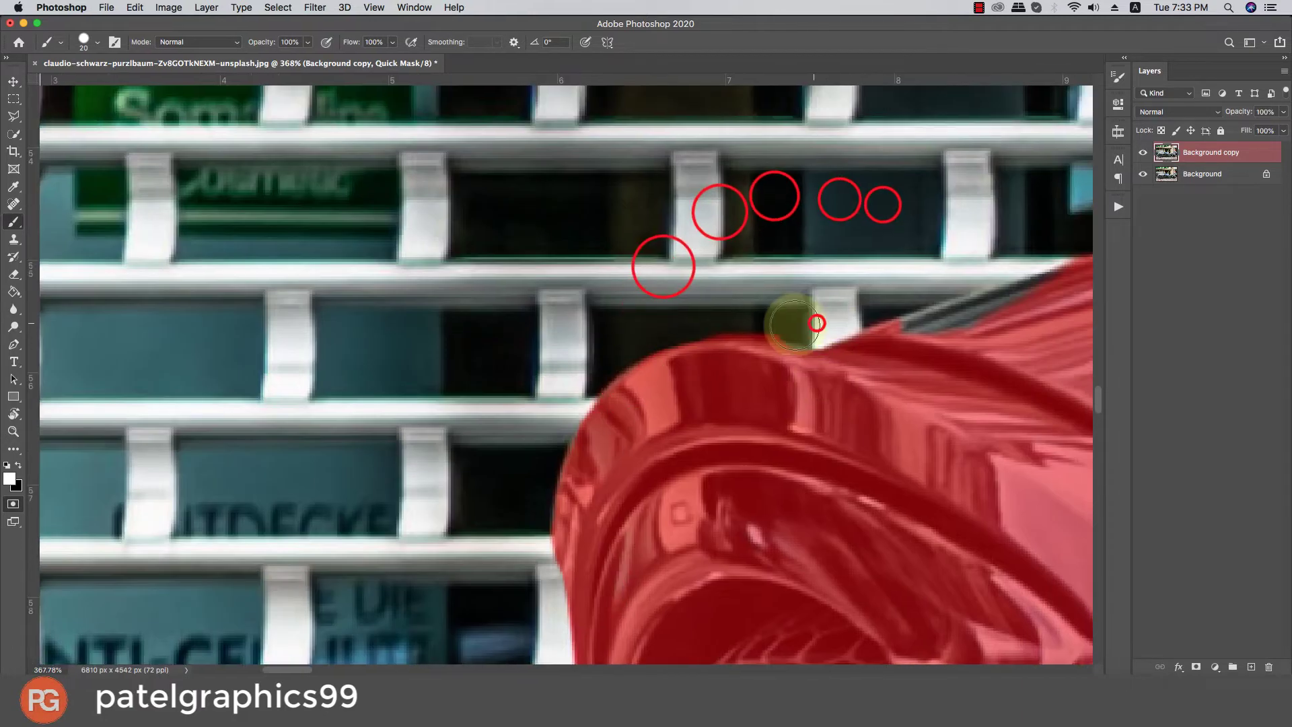
{"action": "scroll", "coordinate": [864, 355], "scroll_direction": "right", "scroll_amount": 4}
{"action": "mouse_move", "coordinate": [985, 362]}
{"action": "left_mouse_down"}
{"action": "mouse_move", "coordinate": [857, 439]}
{"action": "mouse_move", "coordinate": [874, 446]}
{"action": "mouse_move", "coordinate": [764, 474]}
{"action": "left_mouse_up"}
{"action": "scroll", "coordinate": [741, 465], "scroll_direction": "down", "scroll_amount": 3}
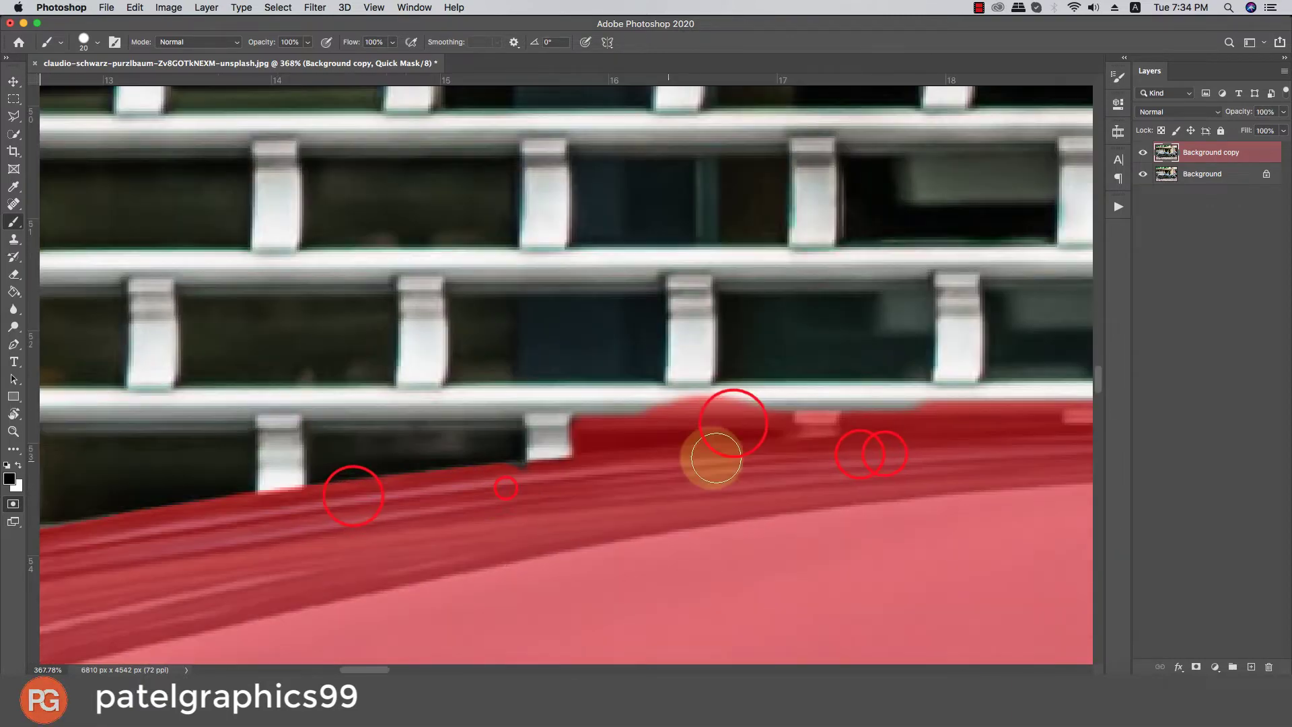
{"action": "scroll", "coordinate": [658, 433], "scroll_direction": "down", "scroll_amount": 3}
{"action": "scroll", "coordinate": [679, 447], "scroll_direction": "down", "scroll_amount": 2}
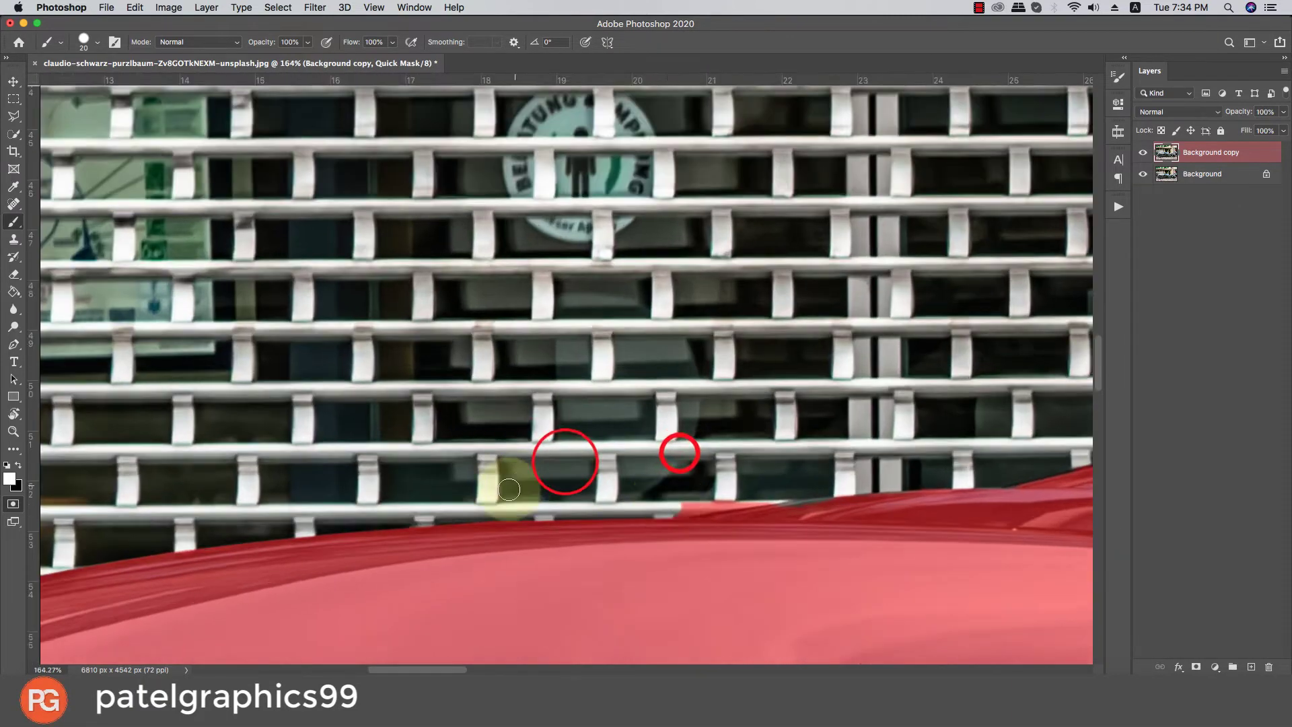
{"action": "scroll", "coordinate": [679, 447], "scroll_direction": "up", "scroll_amount": 3}
{"action": "scroll", "coordinate": [1030, 462], "scroll_direction": "down", "scroll_amount": 2}
{"action": "scroll", "coordinate": [939, 498], "scroll_direction": "up", "scroll_amount": 1}
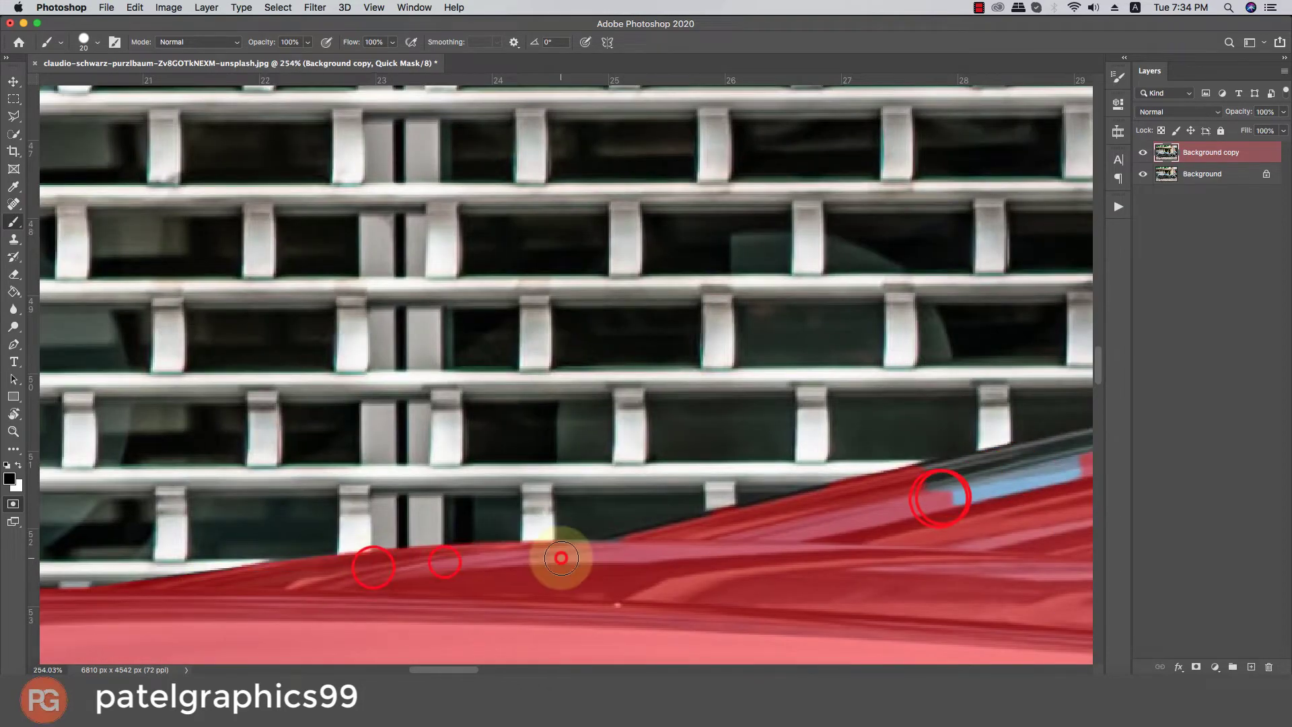
{"action": "left_click_drag", "start_coordinate": [961, 496], "coordinate": [889, 461]}
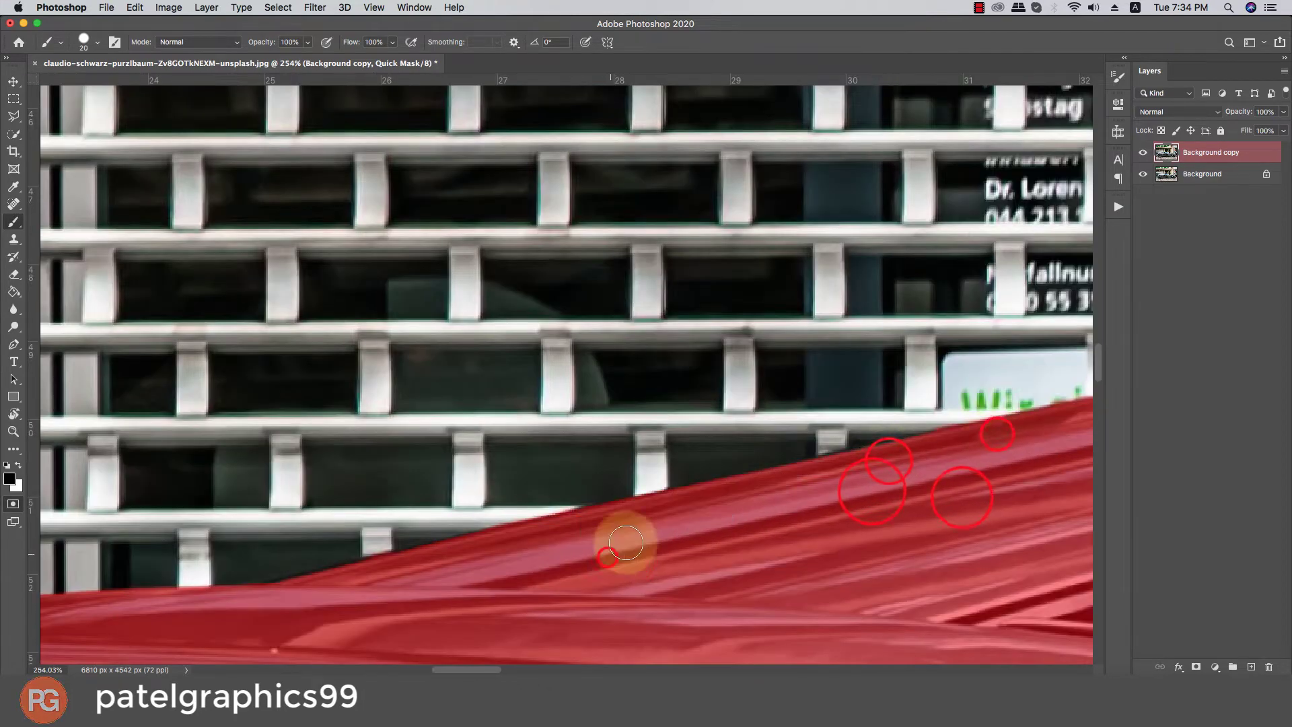
{"action": "scroll", "coordinate": [613, 549], "scroll_direction": "right", "scroll_amount": 10}
{"action": "scroll", "coordinate": [613, 549], "scroll_direction": "up", "scroll_amount": 3}
{"action": "scroll", "coordinate": [609, 531], "scroll_direction": "right", "scroll_amount": 10}
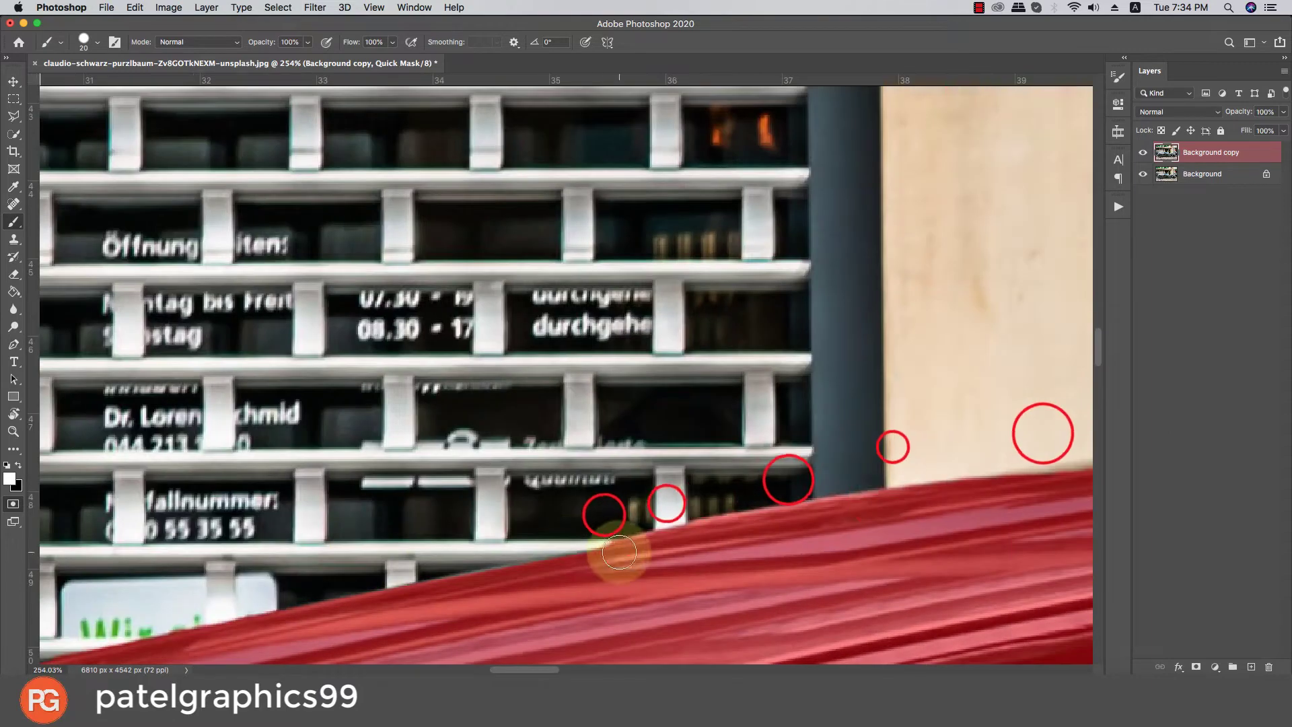
{"action": "scroll", "coordinate": [976, 498], "scroll_direction": "right", "scroll_amount": 12}
{"action": "scroll", "coordinate": [875, 515], "scroll_direction": "right", "scroll_amount": 8}
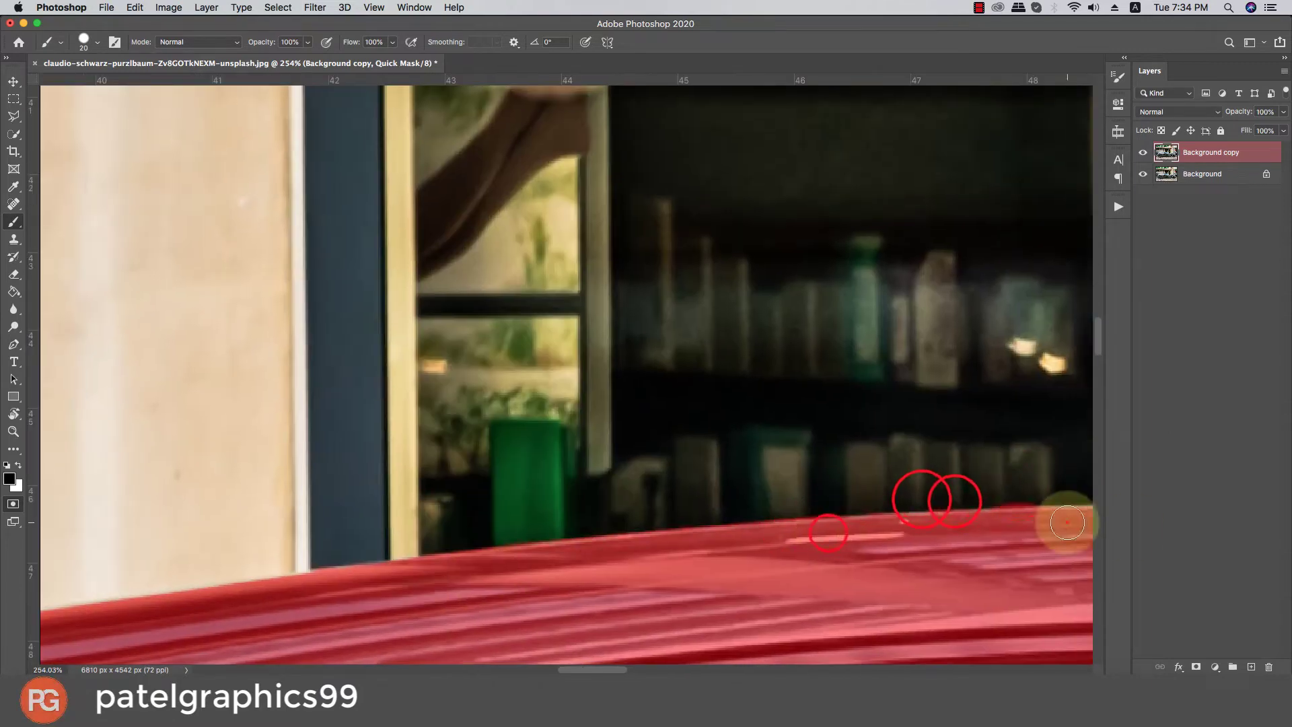
- Paint the Quick Mask along the car edge near the poster and dark shelf, undoing one stroke
{"action": "left_click_drag", "start_coordinate": [1068, 523], "coordinate": [840, 560]}
{"action": "left_click_drag", "start_coordinate": [532, 526], "coordinate": [441, 508]}
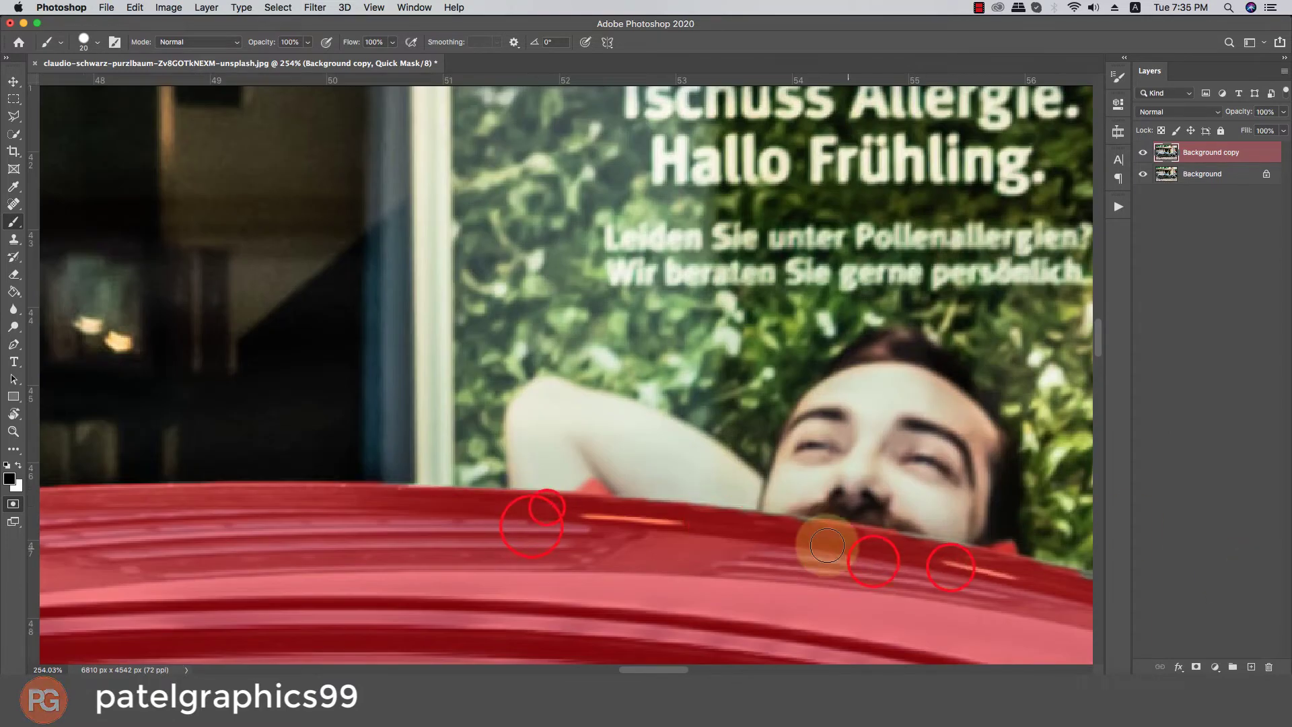
{"action": "left_click_drag", "start_coordinate": [964, 553], "coordinate": [680, 493]}
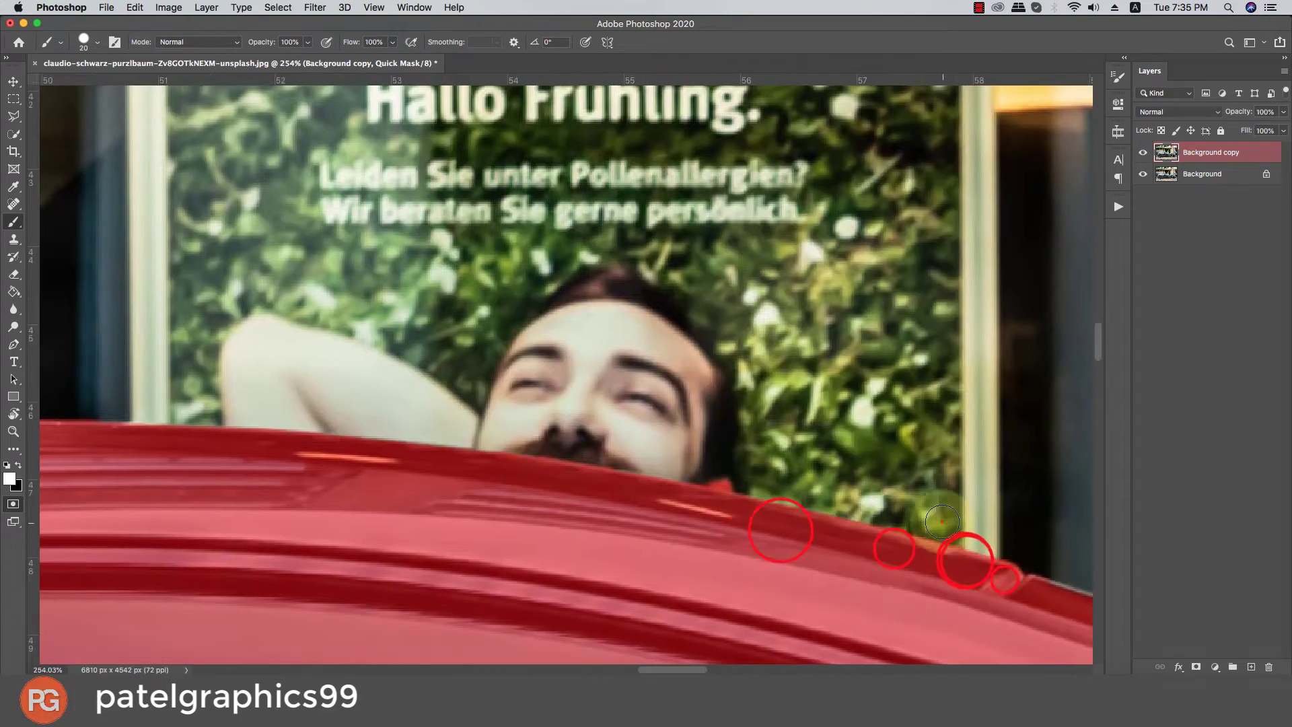
{"action": "left_click_drag", "start_coordinate": [478, 429], "coordinate": [304, 298]}
{"action": "left_click_drag", "start_coordinate": [823, 529], "coordinate": [650, 398]}
{"action": "left_click_drag", "start_coordinate": [933, 497], "coordinate": [730, 448]}
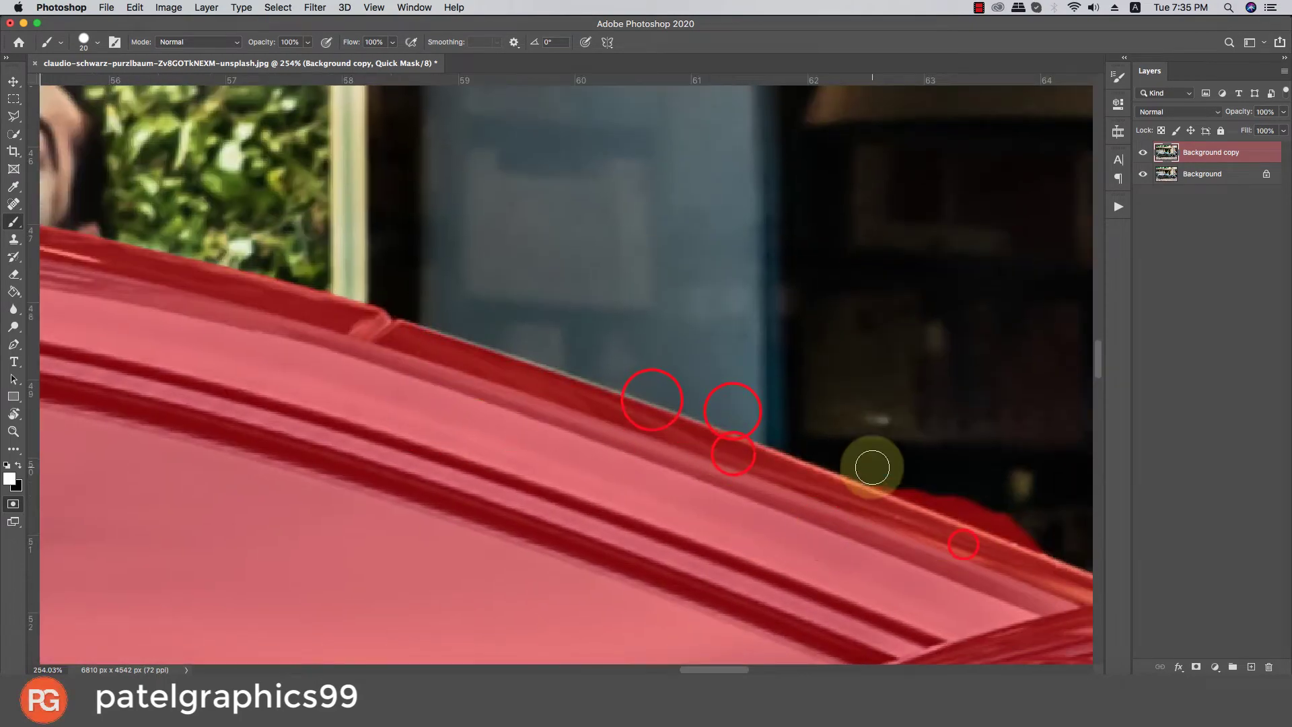
{"action": "left_click_drag", "start_coordinate": [873, 466], "coordinate": [725, 498]}
{"action": "key", "text": "ctrl+z"}
- Mask the fringe along the car's top edge beside the green door
{"action": "left_click_drag", "start_coordinate": [800, 554], "coordinate": [208, 279]}
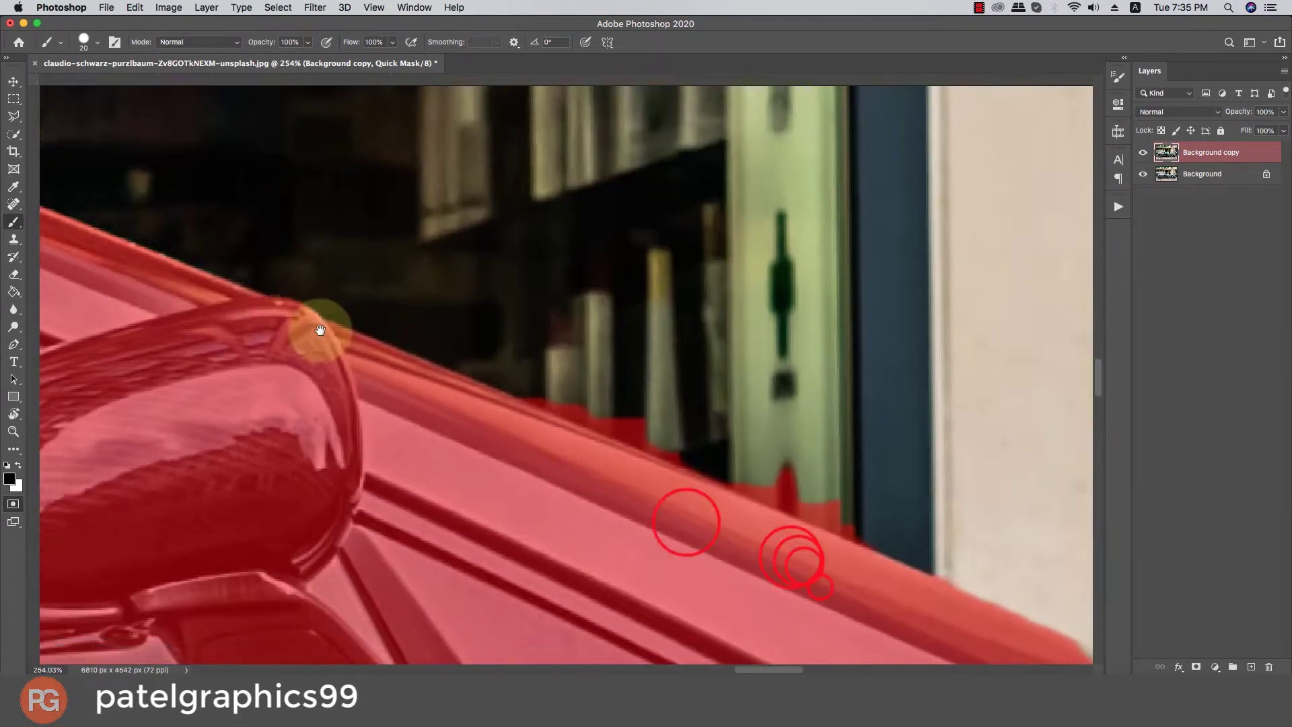
{"action": "left_click_drag", "start_coordinate": [750, 505], "coordinate": [773, 470]}
{"action": "left_click_drag", "start_coordinate": [514, 280], "coordinate": [208, 274]}
{"action": "left_click_drag", "start_coordinate": [341, 263], "coordinate": [63, 260]}
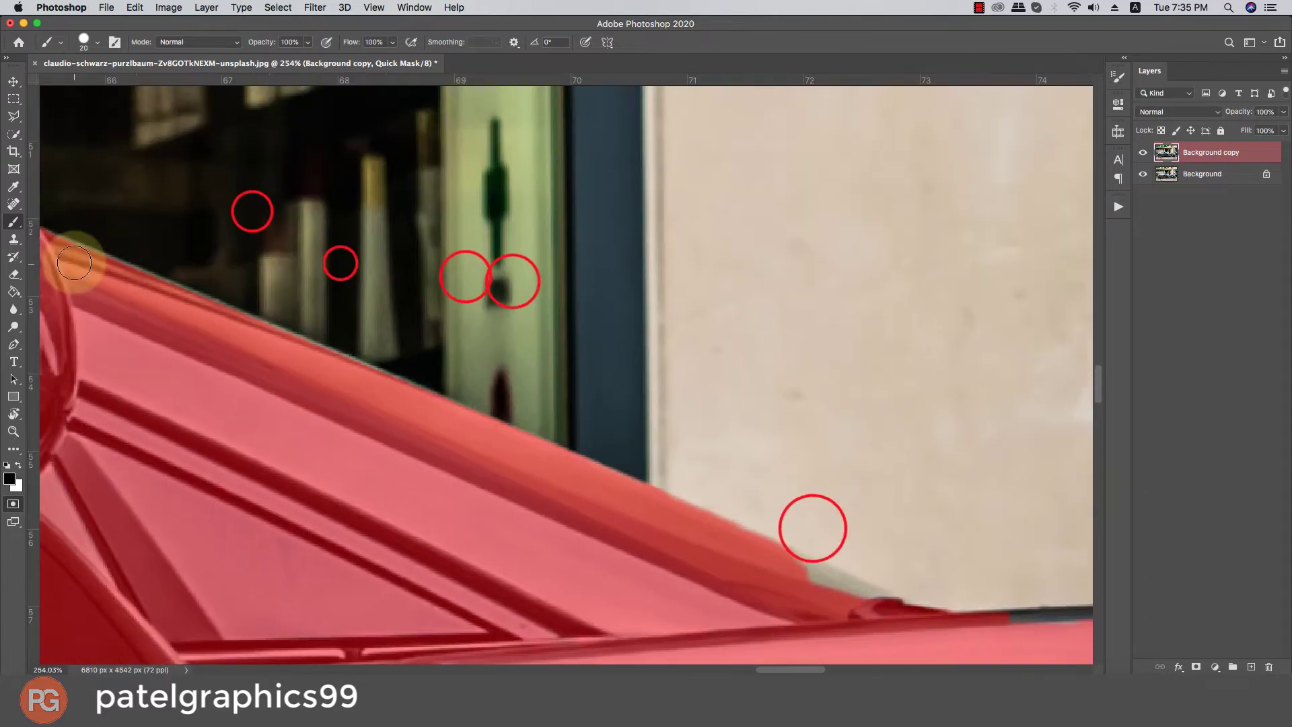
{"action": "left_click", "coordinate": [221, 311], "text": "shift"}
{"action": "left_click", "coordinate": [428, 408], "text": "shift"}
{"action": "left_click", "coordinate": [609, 484], "text": "shift"}
{"action": "left_click", "coordinate": [886, 610], "text": "shift"}
{"action": "left_click", "coordinate": [937, 627], "text": "shift"}
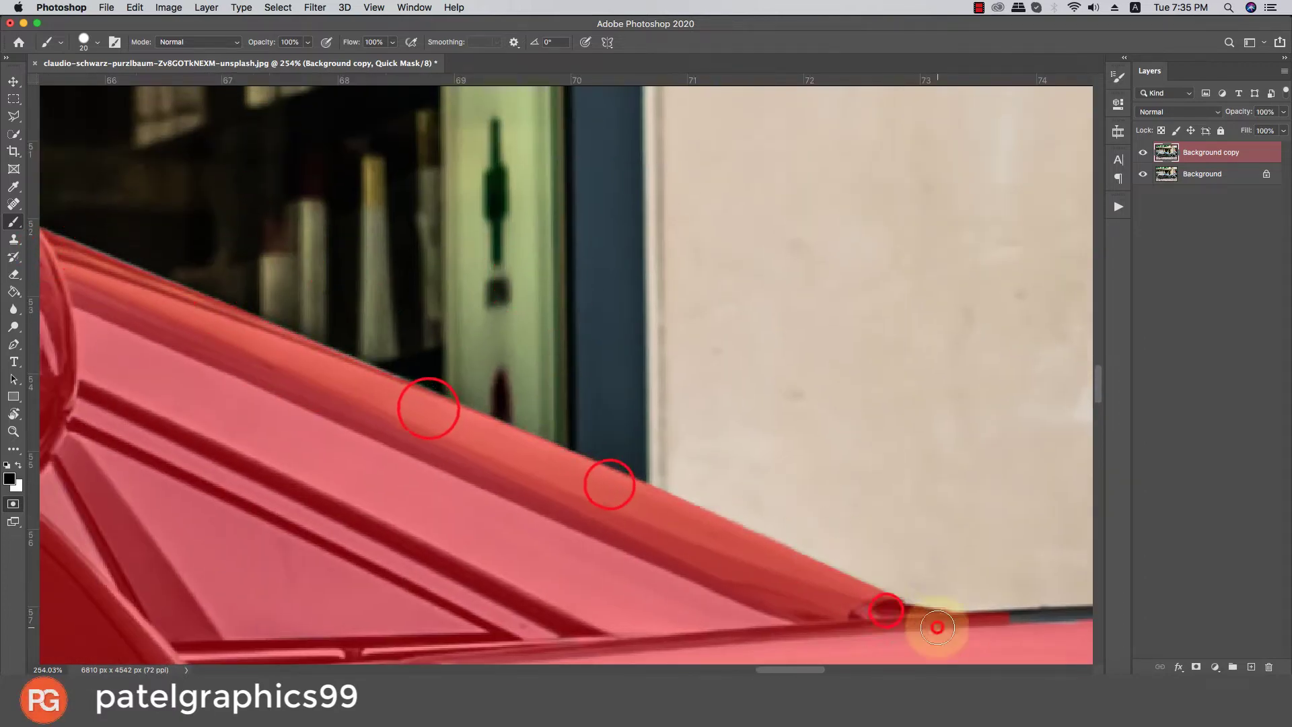
- Mask the car's roof edge against the grey wall, redoing one stray stroke
{"action": "left_click_drag", "start_coordinate": [959, 629], "coordinate": [578, 388]}
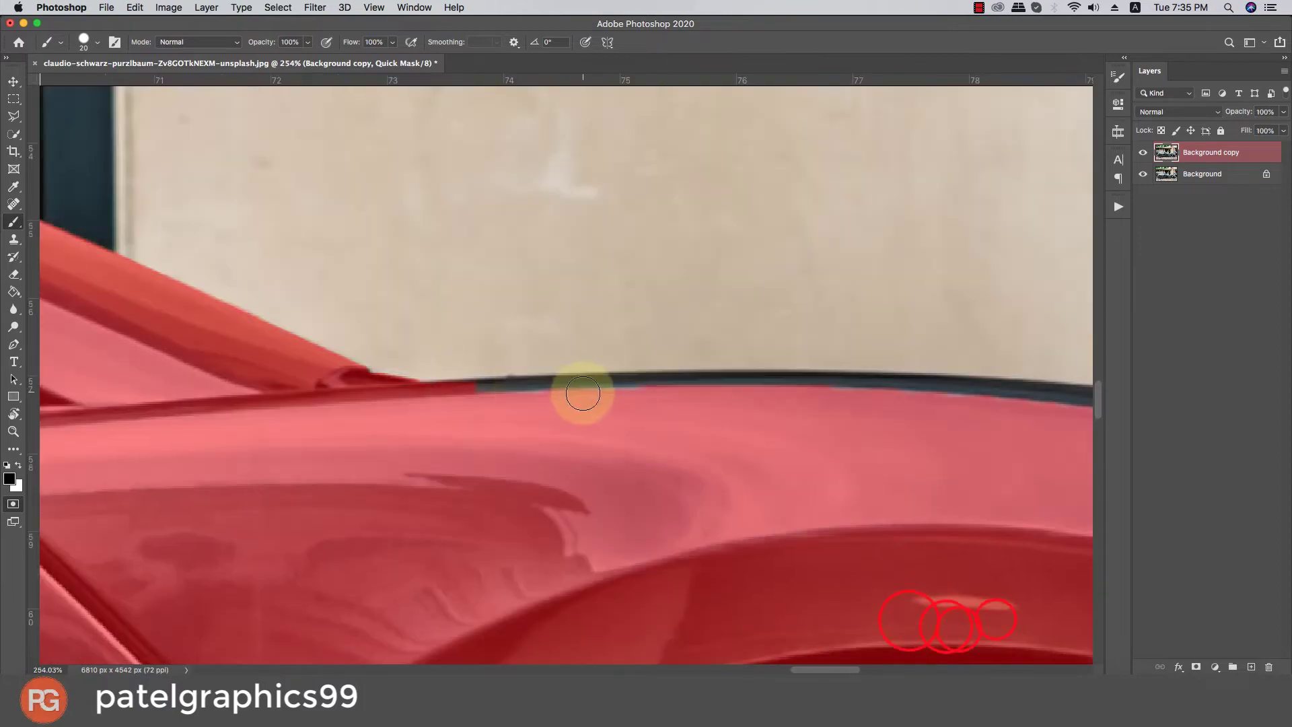
{"action": "left_click", "coordinate": [577, 386]}
{"action": "left_click", "coordinate": [765, 384], "text": "shift"}
{"action": "left_click_drag", "start_coordinate": [937, 390], "coordinate": [577, 375]}
{"action": "left_click", "coordinate": [610, 374]}
{"action": "left_click", "coordinate": [770, 392], "text": "shift"}
{"action": "left_click_drag", "start_coordinate": [770, 393], "coordinate": [276, 315]}
{"action": "left_click", "coordinate": [549, 355]}
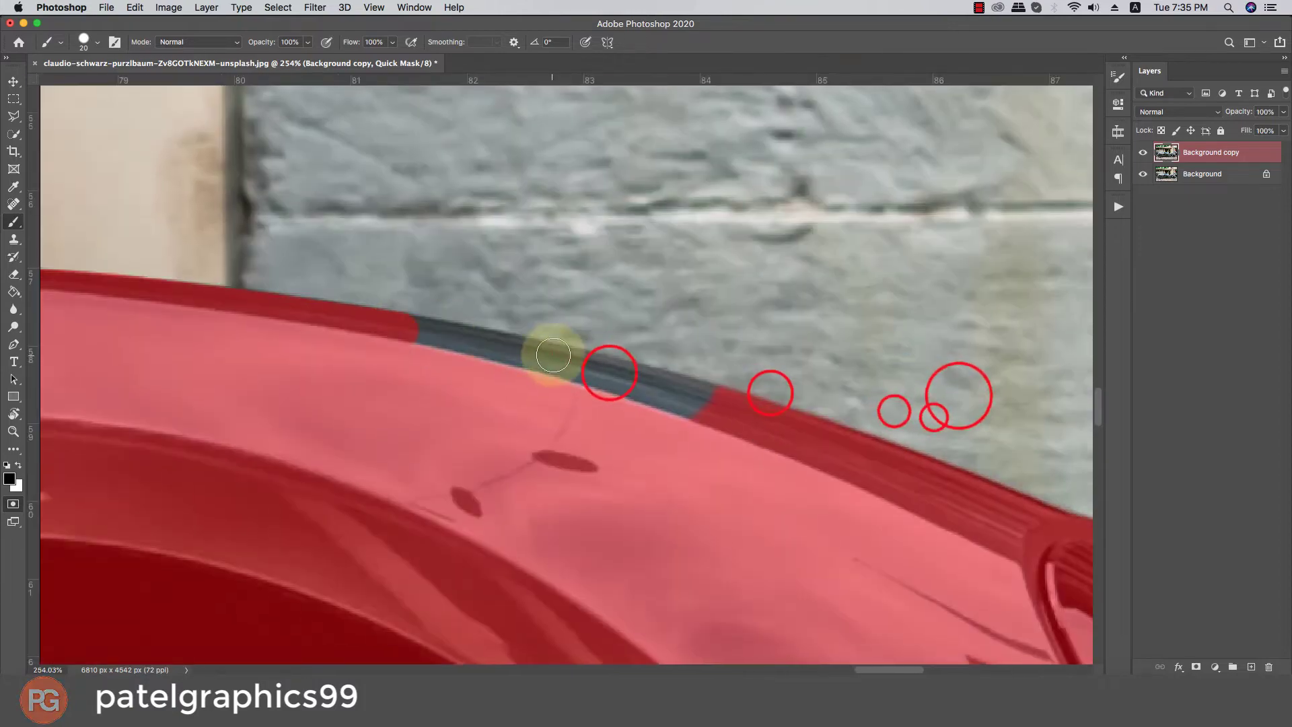
{"action": "left_click", "coordinate": [716, 398], "text": "shift"}
{"action": "key", "text": "super+z"}
{"action": "left_click", "coordinate": [665, 385], "text": "shift"}
{"action": "left_click", "coordinate": [719, 406], "text": "shift"}
- Mask the roof edge beside the building window down to the car's rear
{"action": "left_click_drag", "start_coordinate": [854, 447], "coordinate": [710, 323]}
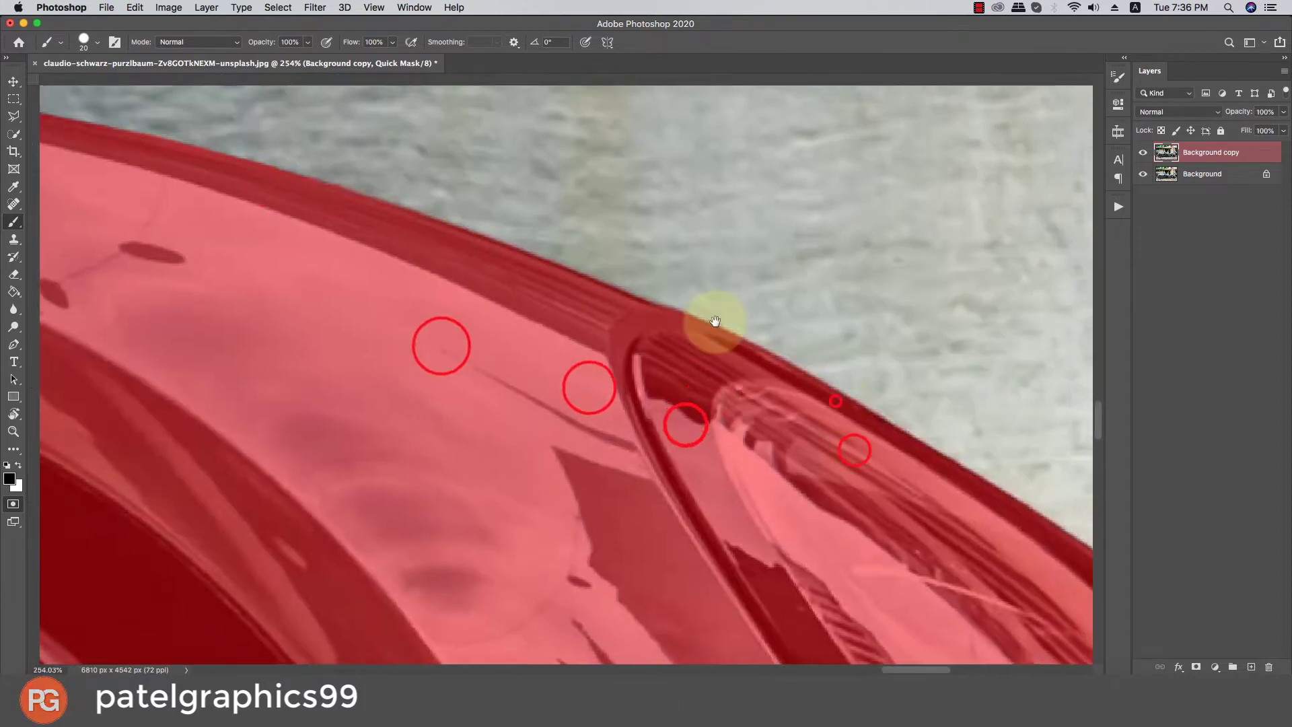
{"action": "left_click_drag", "start_coordinate": [834, 401], "coordinate": [326, 274]}
{"action": "left_click", "coordinate": [326, 274]}
{"action": "left_click", "coordinate": [494, 389], "text": "shift"}
{"action": "left_click", "coordinate": [572, 444], "text": "shift"}
{"action": "left_click_drag", "start_coordinate": [706, 534], "coordinate": [545, 384]}
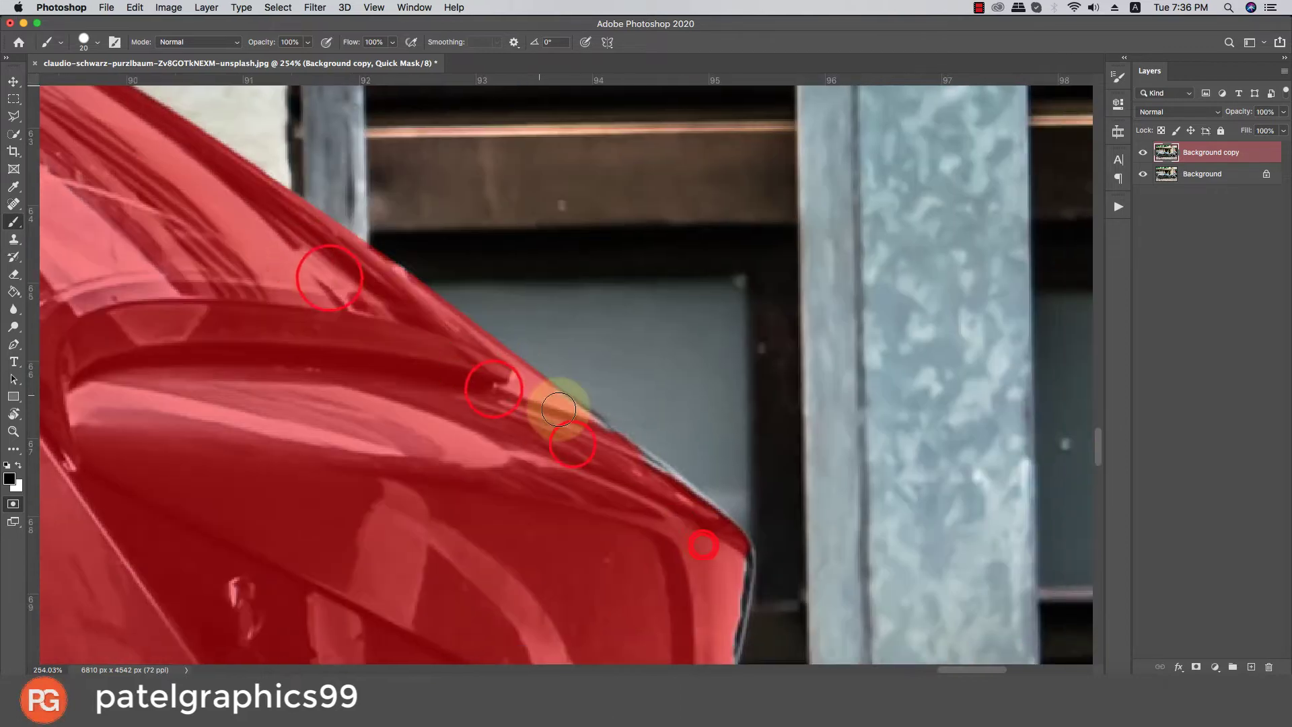
{"action": "left_click", "coordinate": [635, 464]}
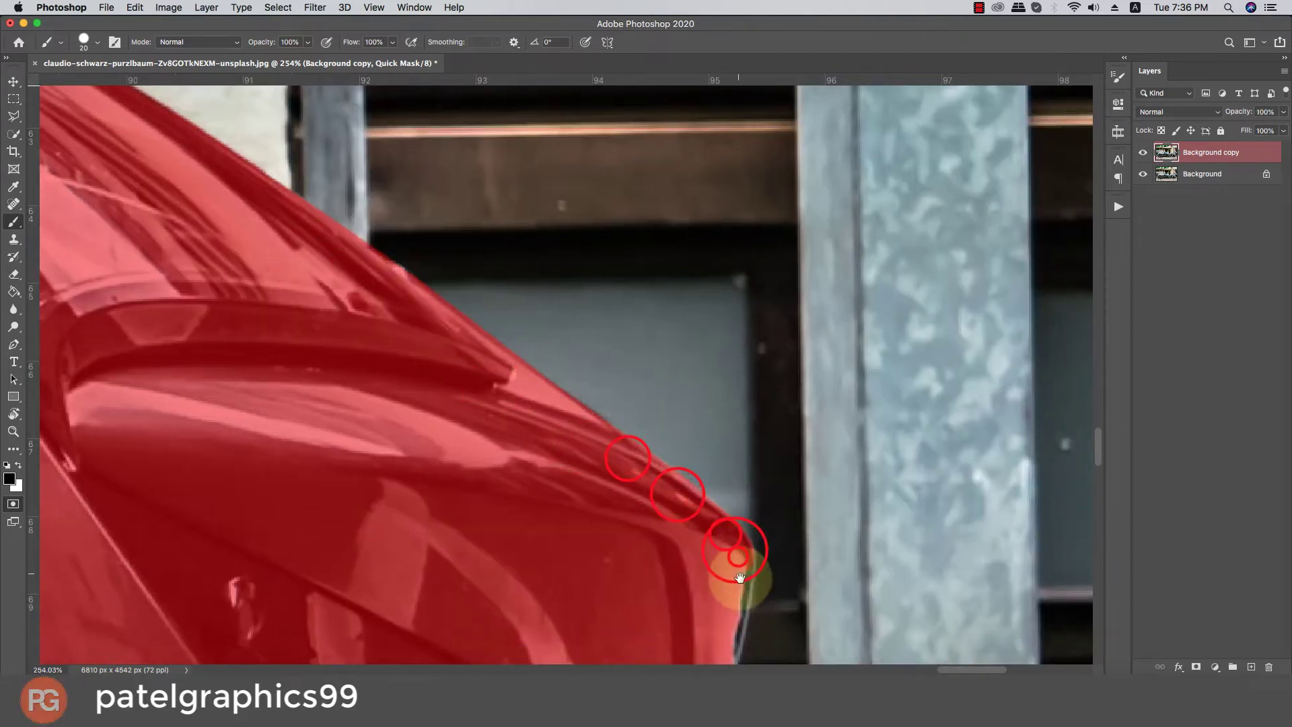
- Mask around the tail light and along the car's lower edge above the ground
{"action": "left_click_drag", "start_coordinate": [740, 578], "coordinate": [750, 381]}
{"action": "left_click", "coordinate": [719, 506]}
{"action": "left_click", "coordinate": [724, 539]}
{"action": "left_click", "coordinate": [838, 543]}
{"action": "left_click_drag", "start_coordinate": [830, 612], "coordinate": [819, 431]}
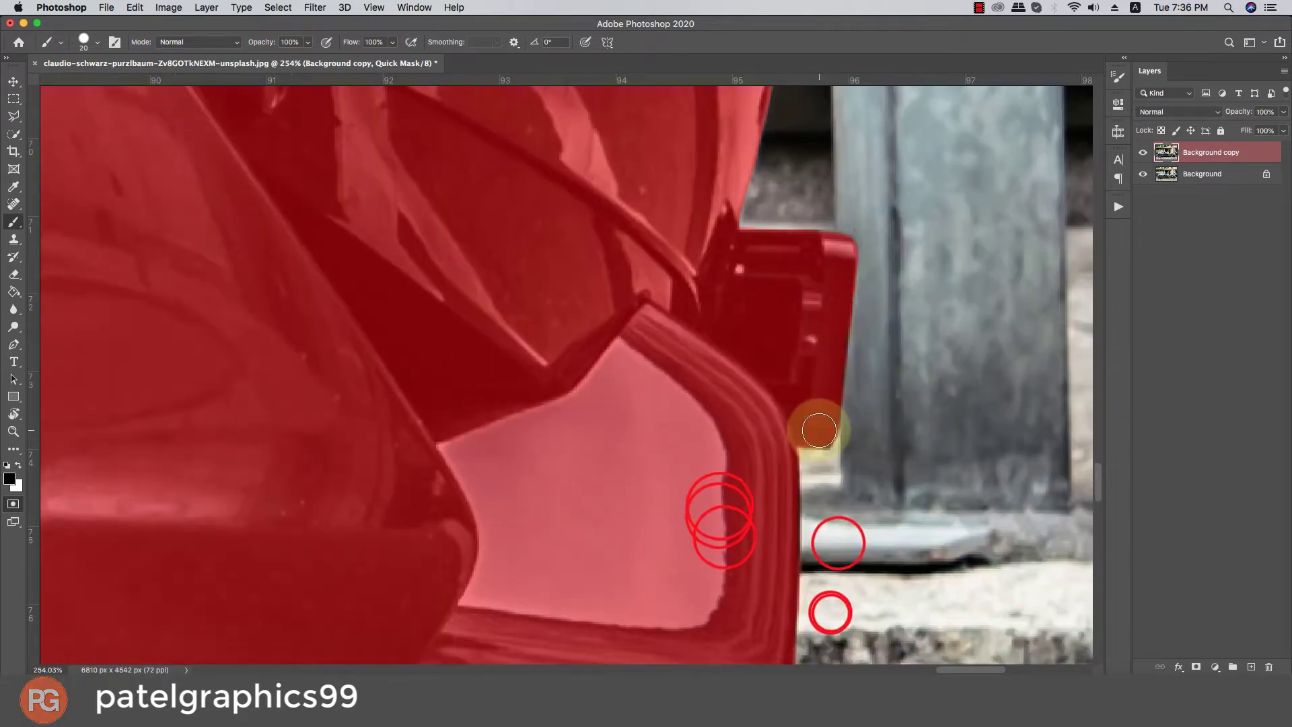
{"action": "left_click_drag", "start_coordinate": [773, 527], "coordinate": [782, 235]}
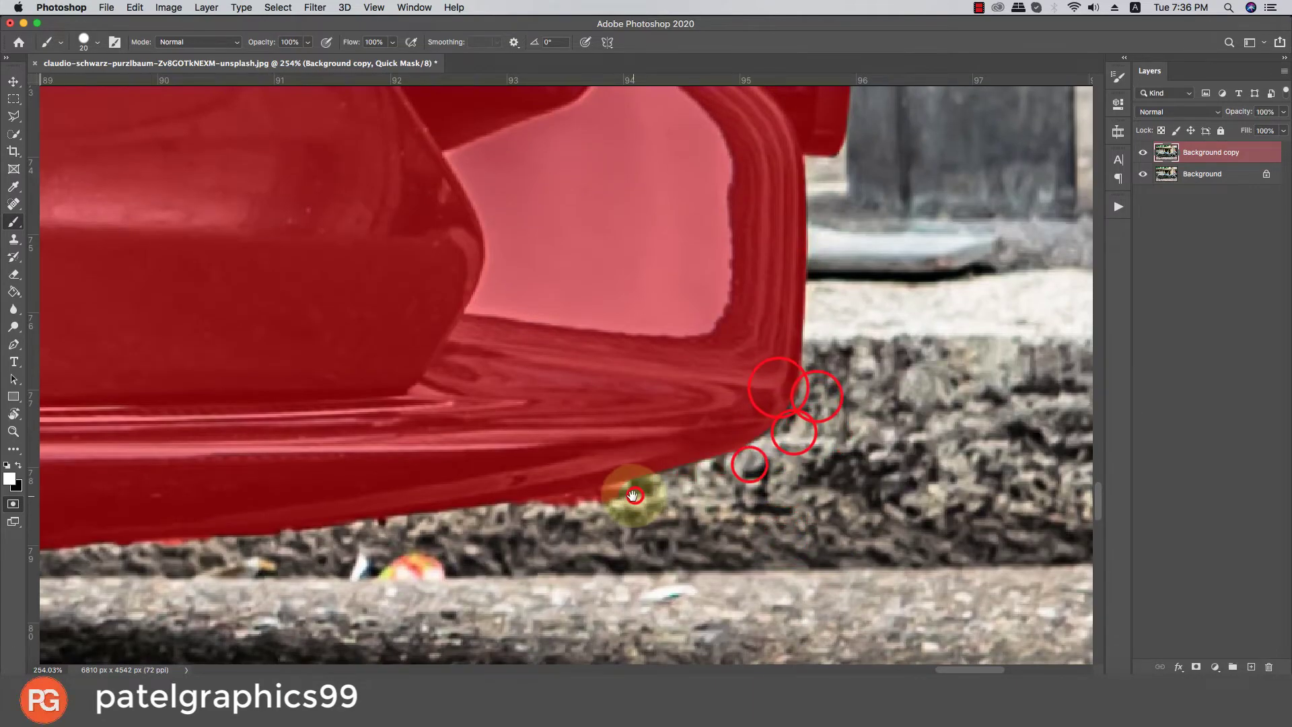
{"action": "left_click_drag", "start_coordinate": [634, 496], "coordinate": [900, 231]}
{"action": "left_click_drag", "start_coordinate": [635, 329], "coordinate": [551, 284]}
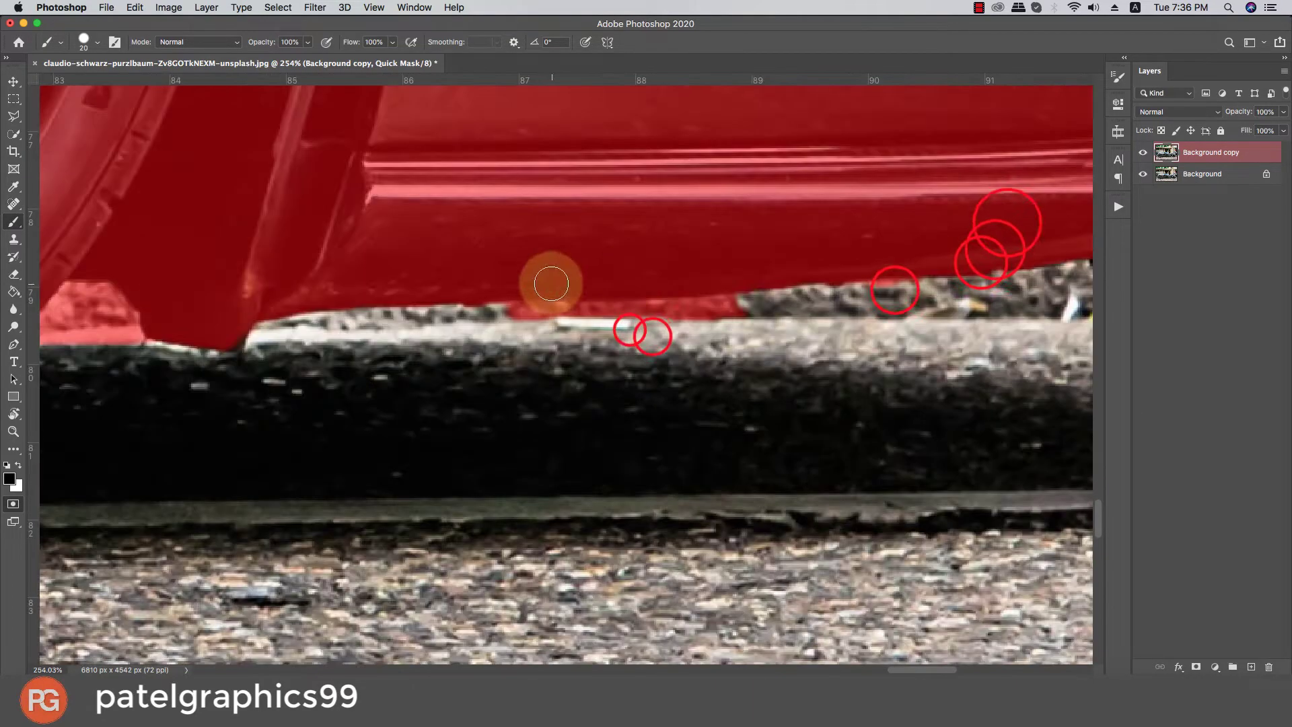
{"action": "left_click", "coordinate": [350, 324]}
- Swap to removing from the mask and unmask the ground beside the tyre
{"action": "key", "text": "x"}
{"action": "left_click", "coordinate": [404, 189]}
{"action": "key", "text": "super+z"}
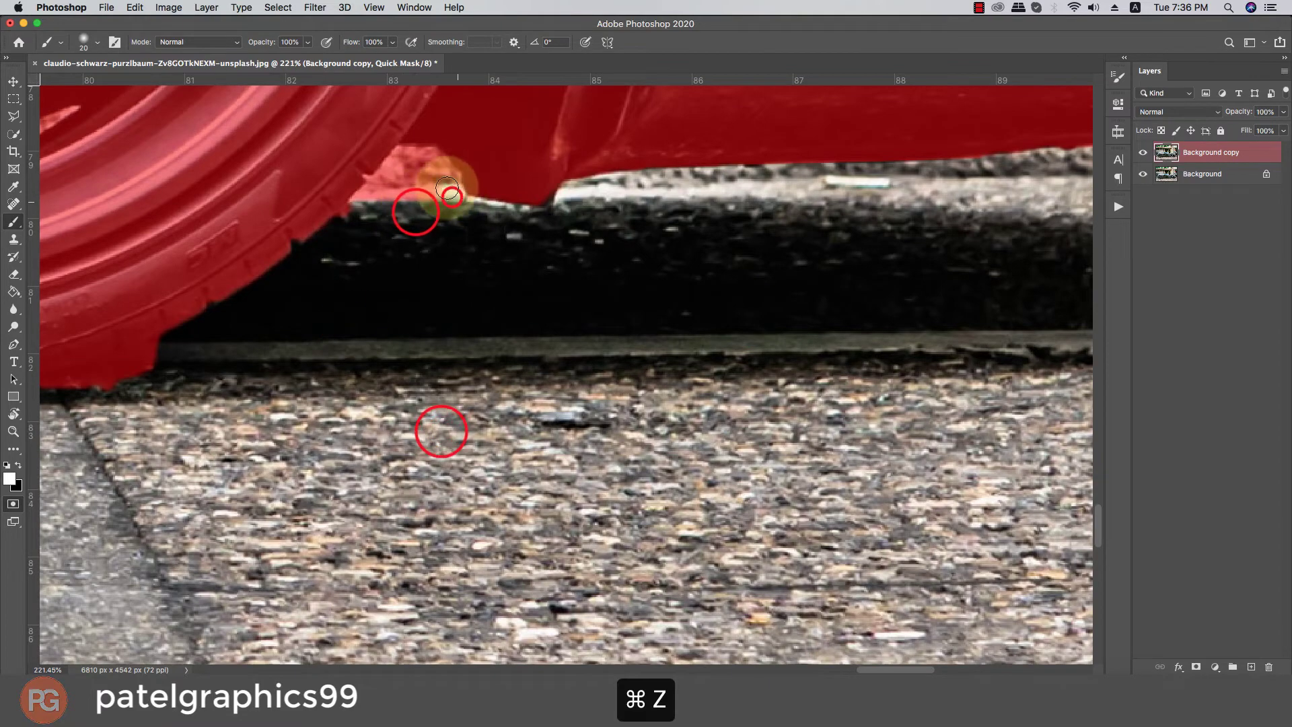
{"action": "left_click_drag", "start_coordinate": [447, 187], "coordinate": [405, 181]}
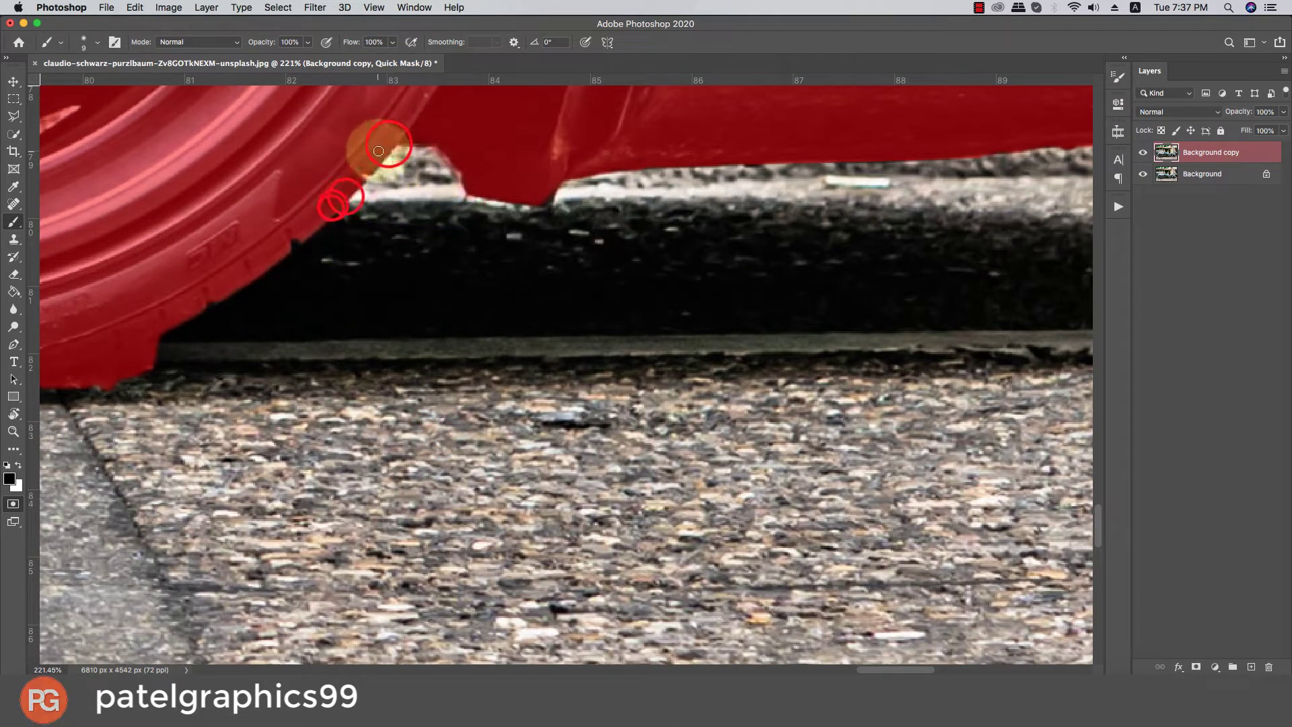
{"action": "left_click_drag", "start_coordinate": [539, 192], "coordinate": [902, 167]}
{"action": "left_click", "coordinate": [528, 311]}
{"action": "left_click", "coordinate": [360, 370]}
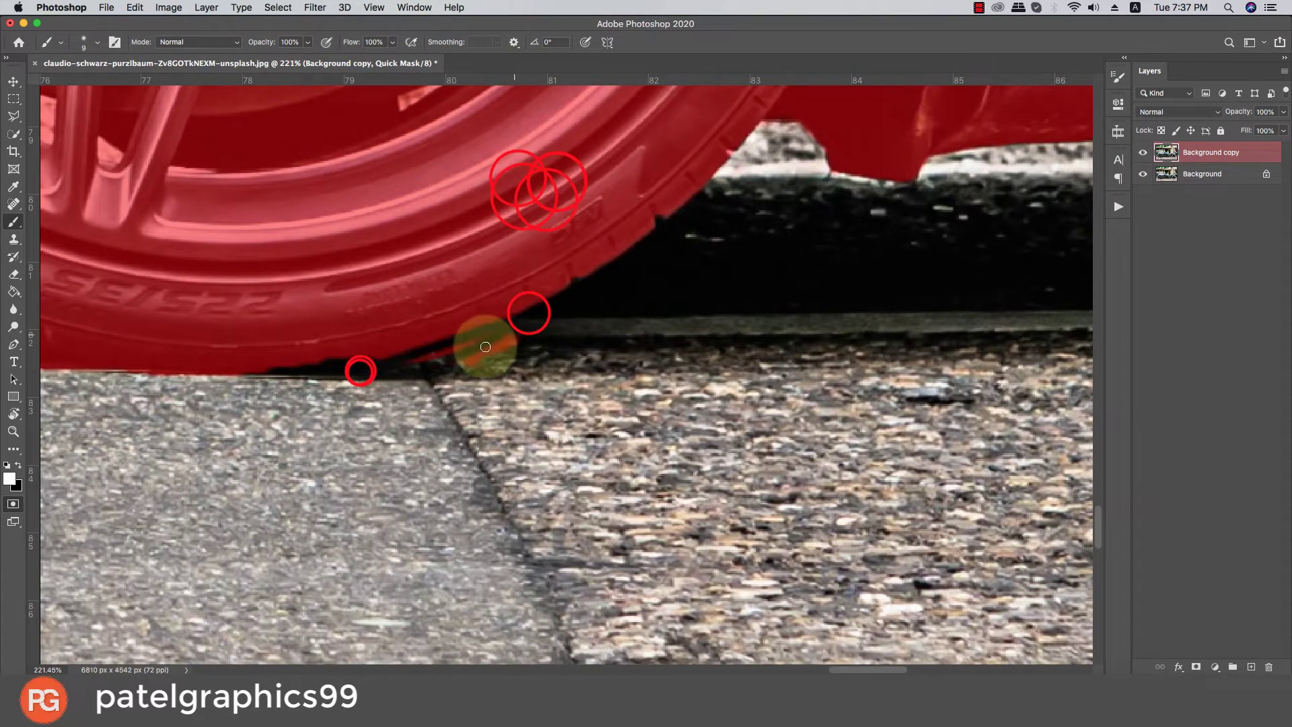
- Unmask the road along the tyre's bottom edge
{"action": "left_click_drag", "start_coordinate": [245, 360], "coordinate": [1003, 274]}
{"action": "left_click", "coordinate": [652, 300]}
{"action": "left_click", "coordinate": [768, 275]}
{"action": "left_click", "coordinate": [651, 239]}
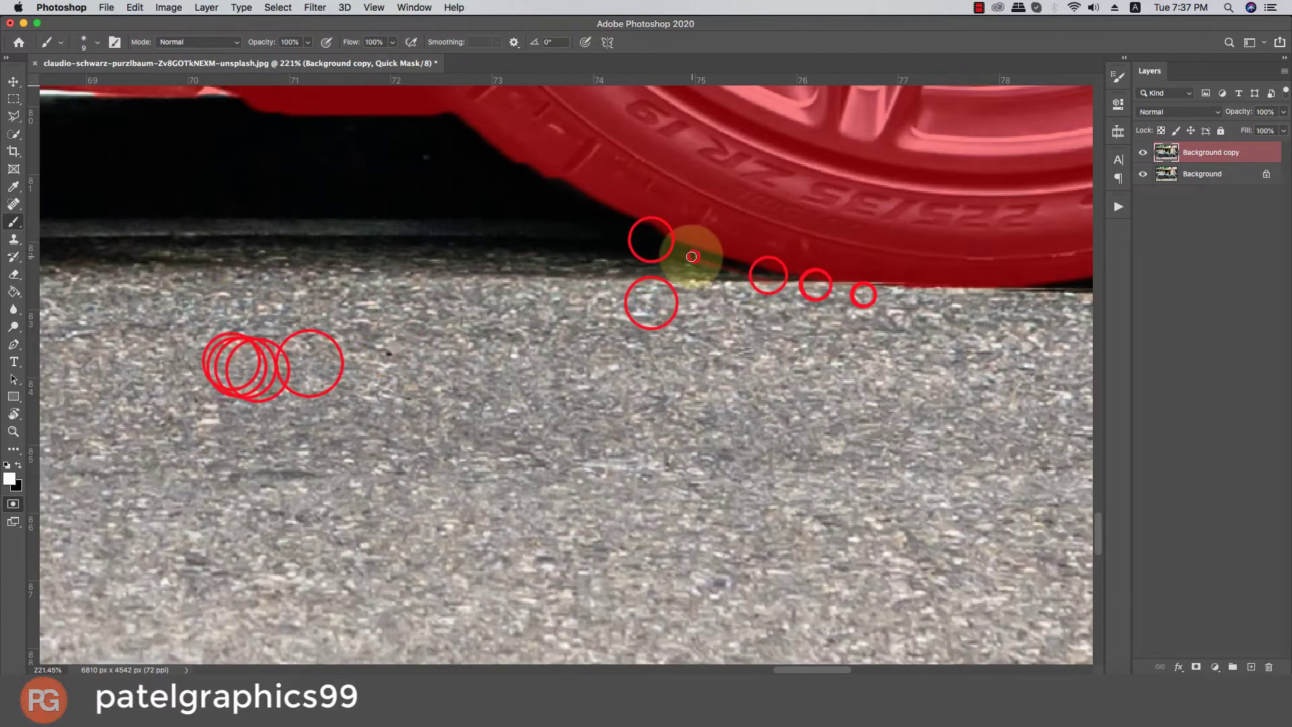
{"action": "left_click", "coordinate": [700, 259]}
{"action": "left_click", "coordinate": [852, 303]}
{"action": "left_click", "coordinate": [931, 291]}
{"action": "left_click", "coordinate": [997, 276]}
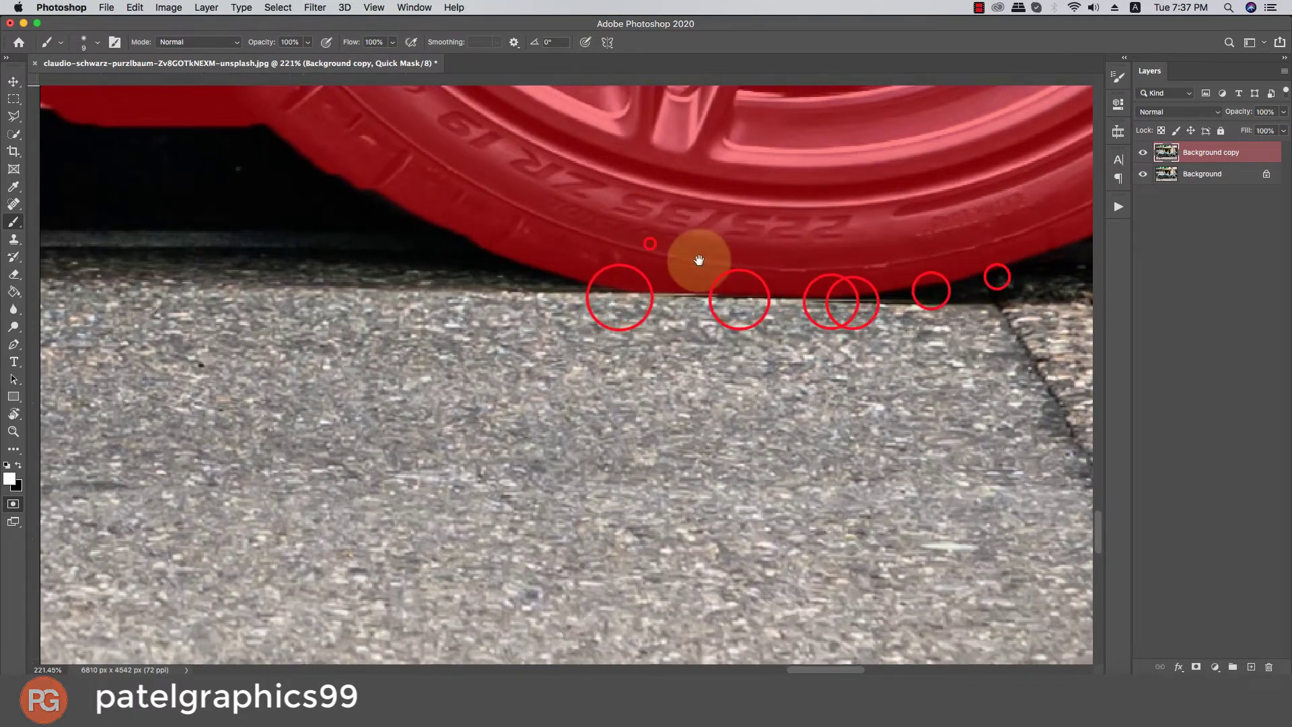
{"action": "left_click_drag", "start_coordinate": [217, 97], "coordinate": [652, 403]}
{"action": "left_click", "coordinate": [651, 403]}
- Unmask the gravel below the car's side skirt
{"action": "scroll", "coordinate": [519, 384], "scroll_direction": "left", "scroll_amount": 10}
{"action": "left_click", "coordinate": [147, 358]}
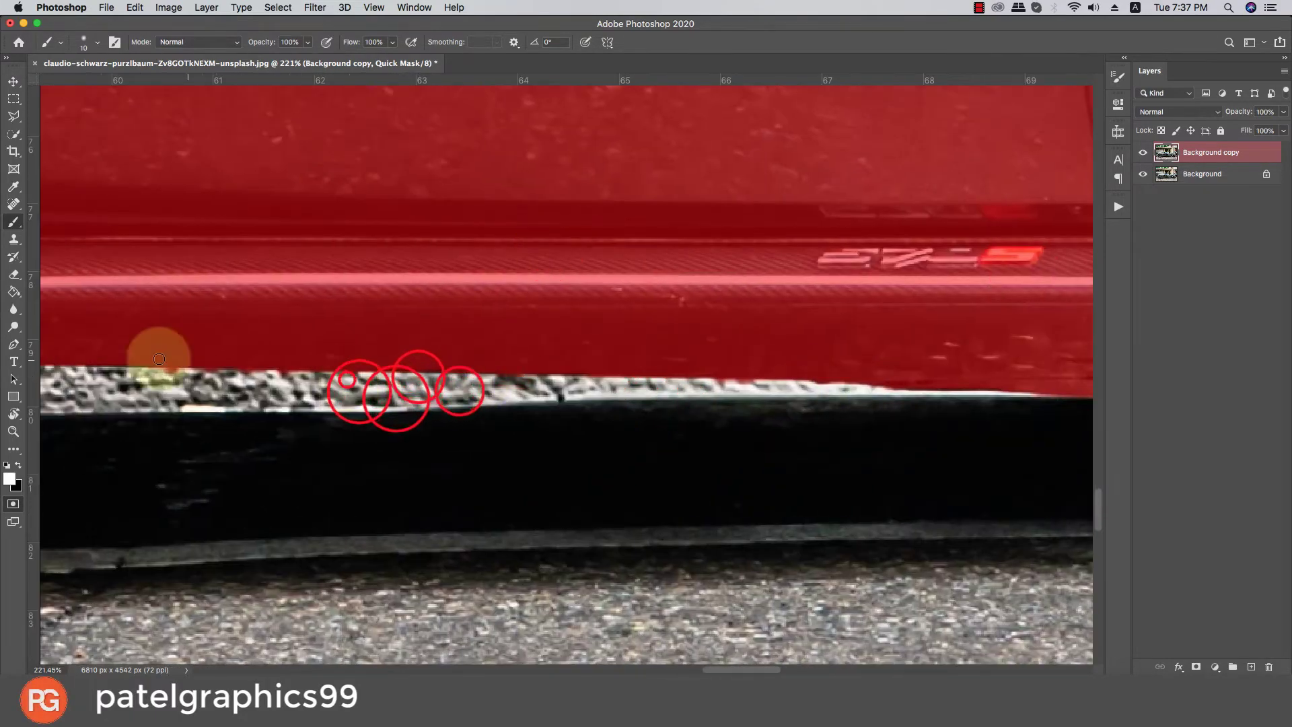
{"action": "scroll", "coordinate": [206, 364], "scroll_direction": "left", "scroll_amount": 10}
{"action": "scroll", "coordinate": [205, 364], "scroll_direction": "left", "scroll_amount": 10}
{"action": "scroll", "coordinate": [418, 367], "scroll_direction": "left", "scroll_amount": 10}
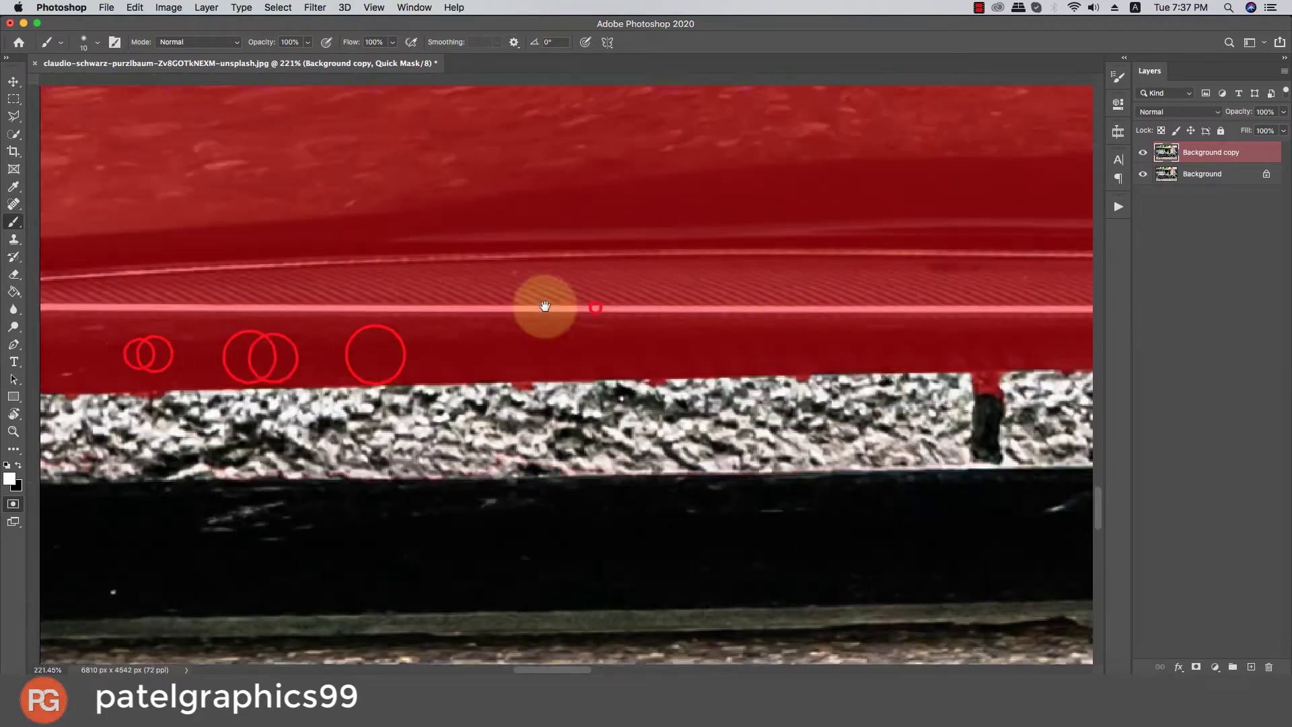
{"action": "left_click", "coordinate": [962, 395]}
- With a larger brush, touch up the mask along the sill and tyre bottom
{"action": "right_click", "coordinate": [965, 396]}
{"action": "left_click", "coordinate": [1032, 565]}
{"action": "scroll", "coordinate": [498, 401], "scroll_direction": "left", "scroll_amount": 5}
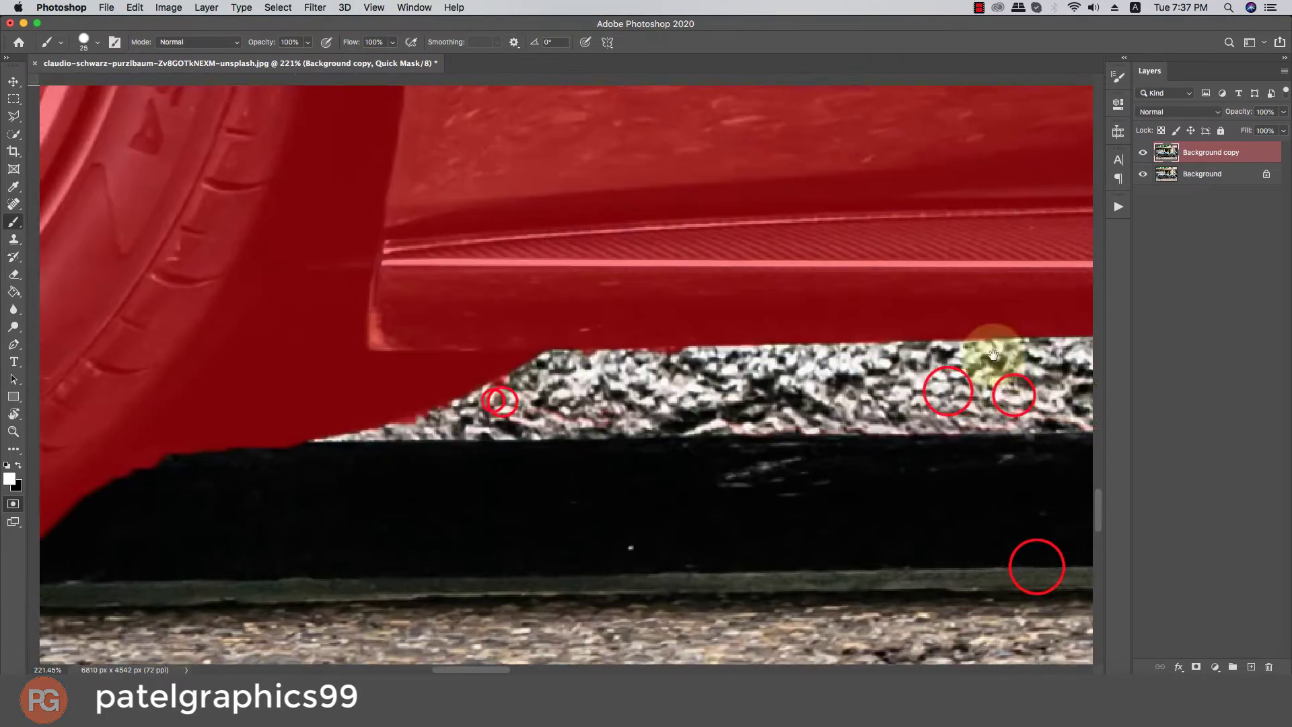
{"action": "left_click", "coordinate": [476, 430]}
{"action": "left_click", "coordinate": [357, 452]}
{"action": "left_click", "coordinate": [250, 470]}
{"action": "left_click", "coordinate": [202, 475]}
{"action": "left_click_drag", "start_coordinate": [144, 504], "coordinate": [495, 322]}
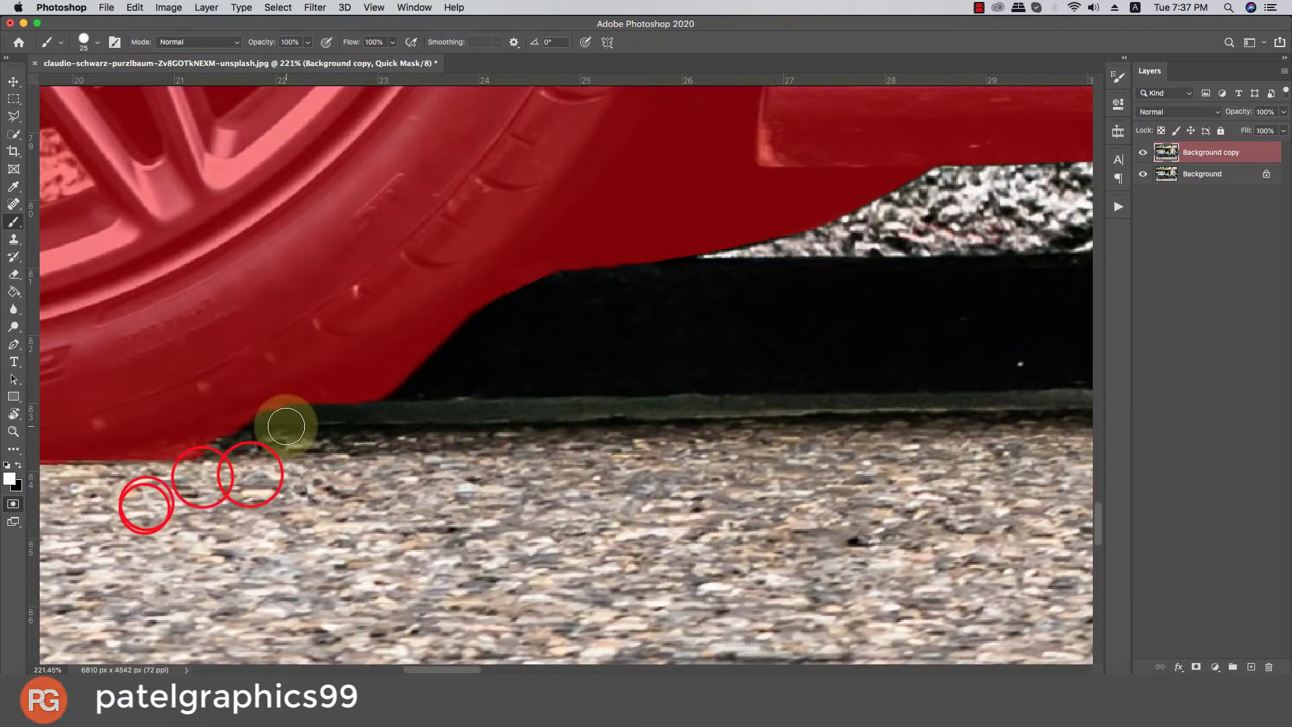
{"action": "left_click", "coordinate": [549, 291]}
- Exit Quick Mask so the painted mask becomes the car selection
{"action": "scroll", "coordinate": [355, 317], "scroll_direction": "left", "scroll_amount": 10}
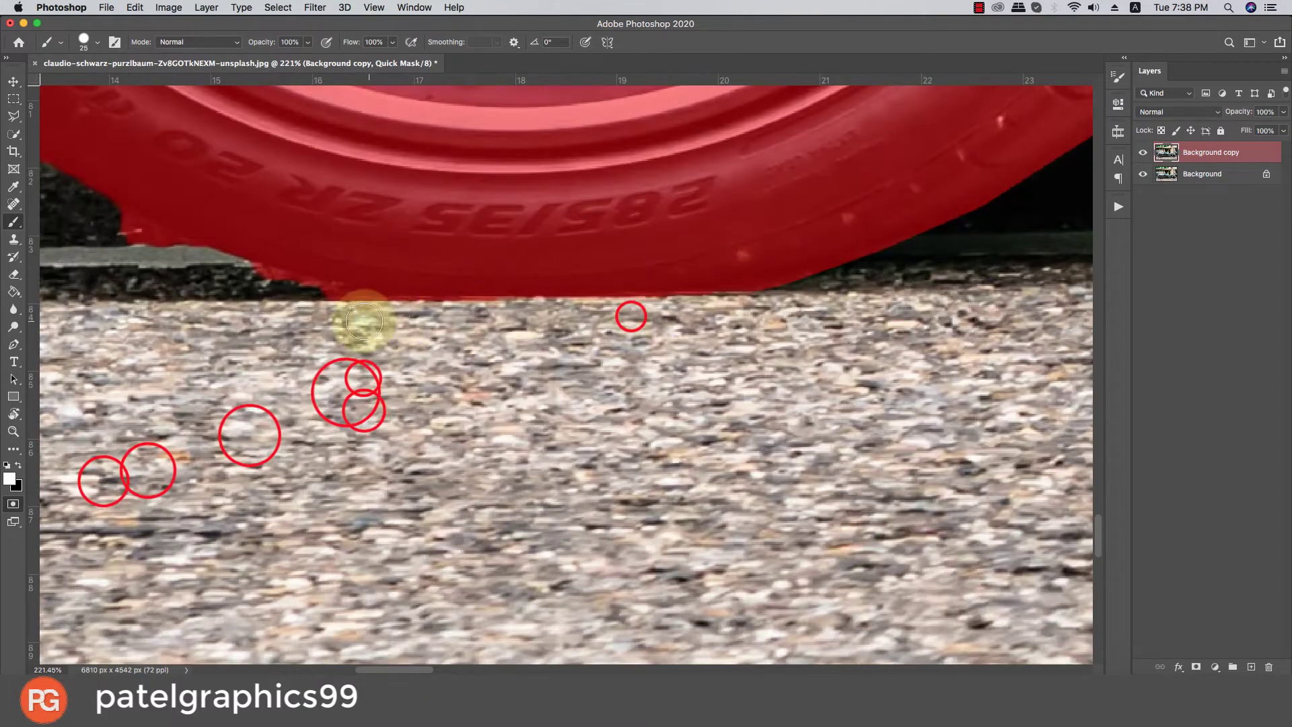
{"action": "scroll", "coordinate": [548, 338], "scroll_direction": "left", "scroll_amount": 5}
{"action": "scroll", "coordinate": [428, 315], "scroll_direction": "down", "scroll_amount": 2}
{"action": "scroll", "coordinate": [458, 317], "scroll_direction": "down", "scroll_amount": 2}
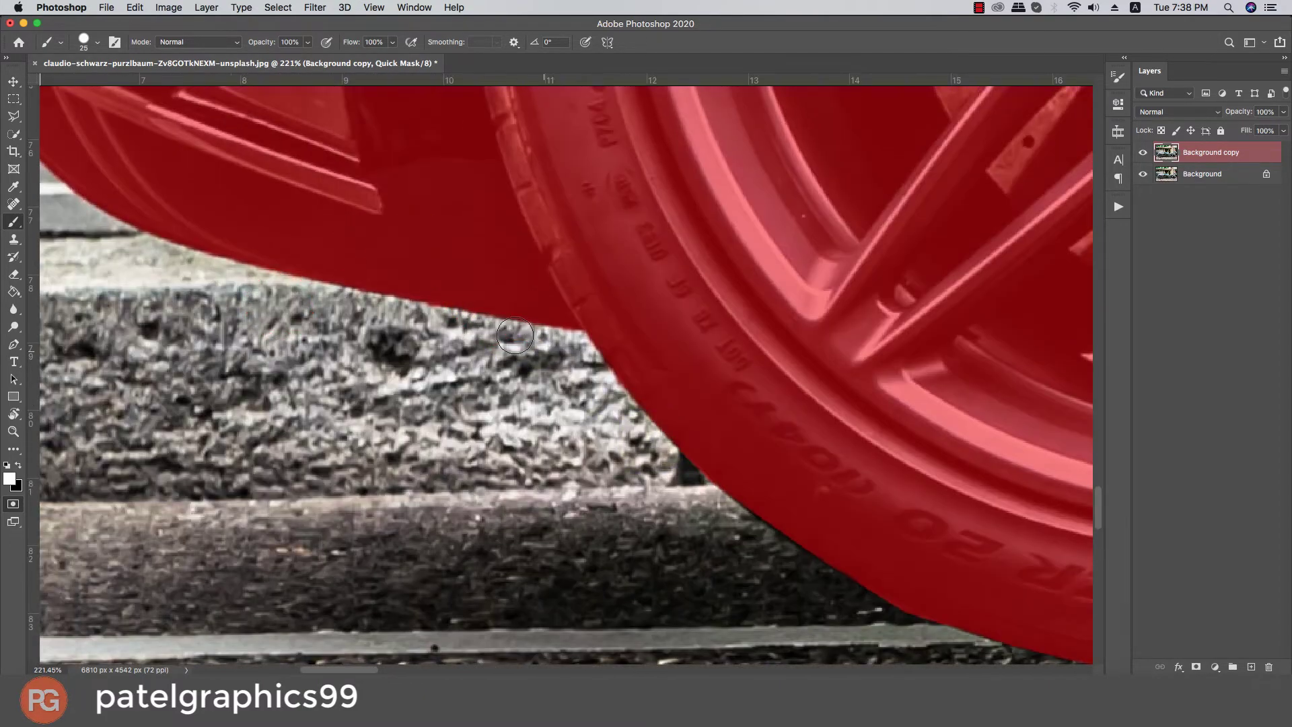
{"action": "scroll", "coordinate": [498, 321], "scroll_direction": "down", "scroll_amount": 2}
{"action": "scroll", "coordinate": [520, 325], "scroll_direction": "down", "scroll_amount": 2}
{"action": "scroll", "coordinate": [520, 324], "scroll_direction": "down", "scroll_amount": 3}
{"action": "scroll", "coordinate": [77, 433], "scroll_direction": "down", "scroll_amount": 2}
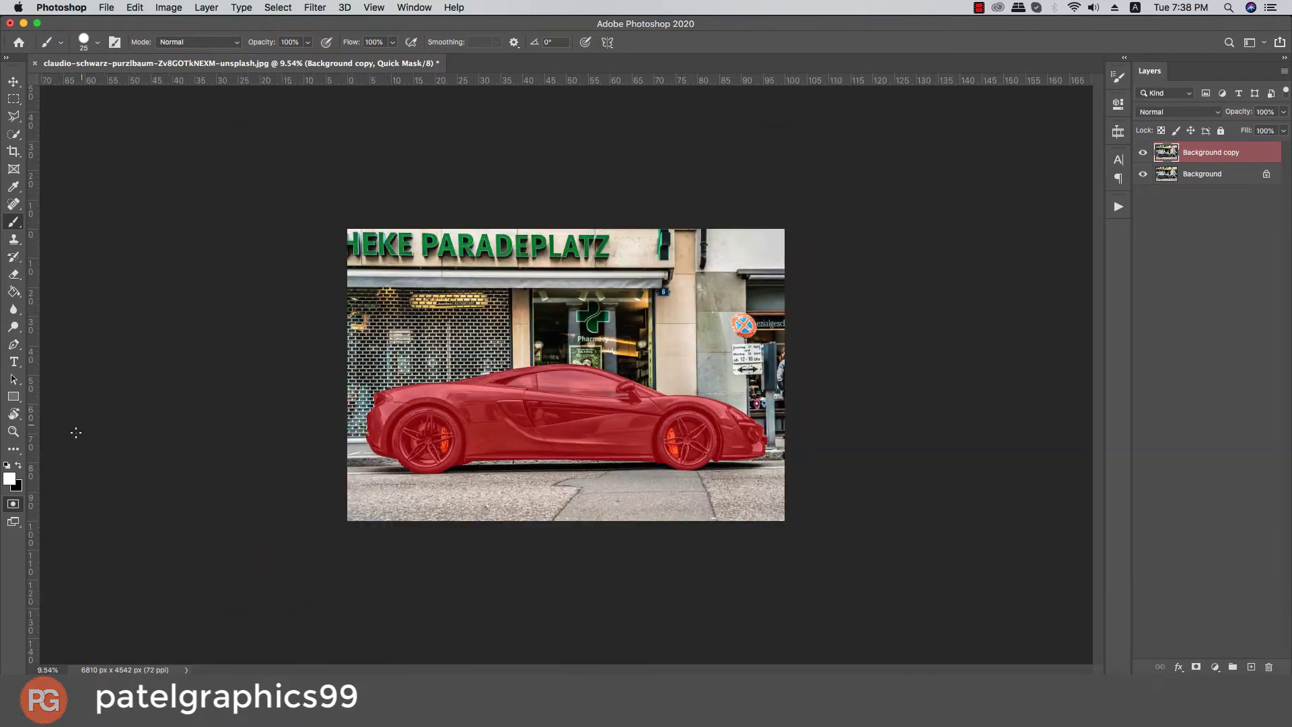
{"action": "left_click", "coordinate": [20, 504]}
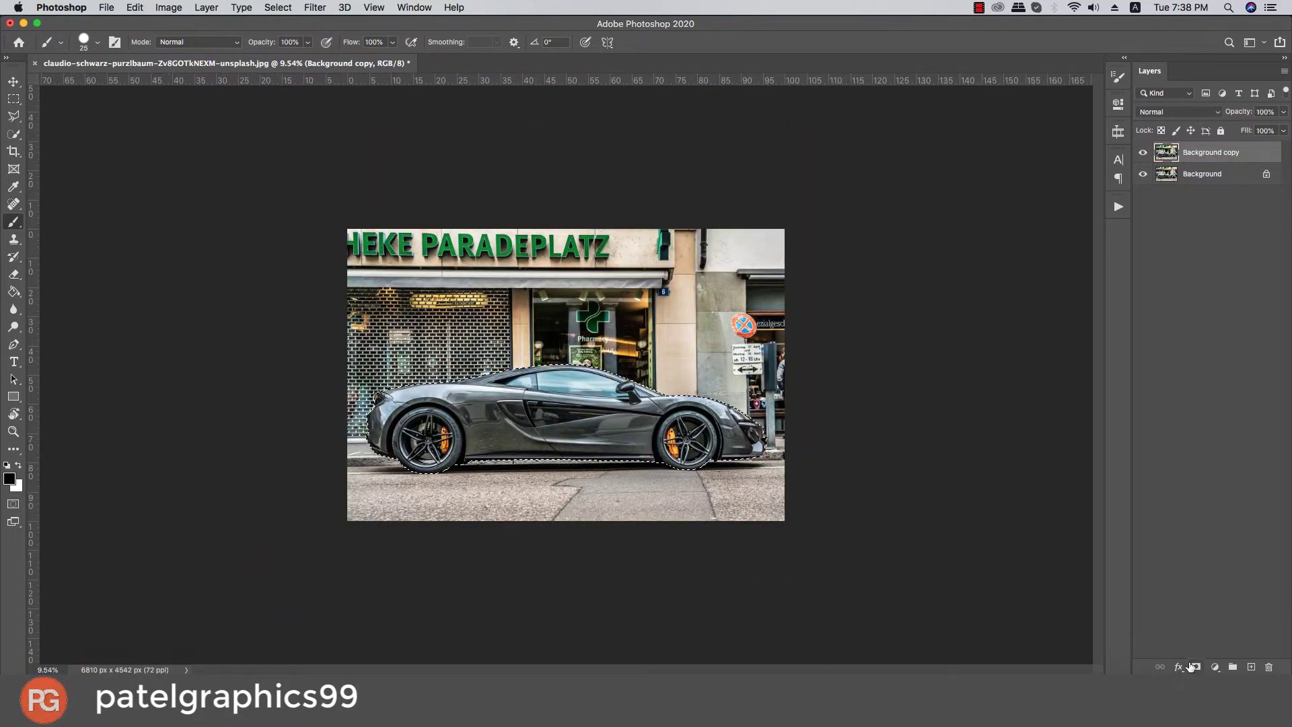
- Add the car selection as a layer mask on Background copy and check the cutout
{"action": "left_click", "coordinate": [1196, 666]}
{"action": "left_click", "coordinate": [1143, 174]}
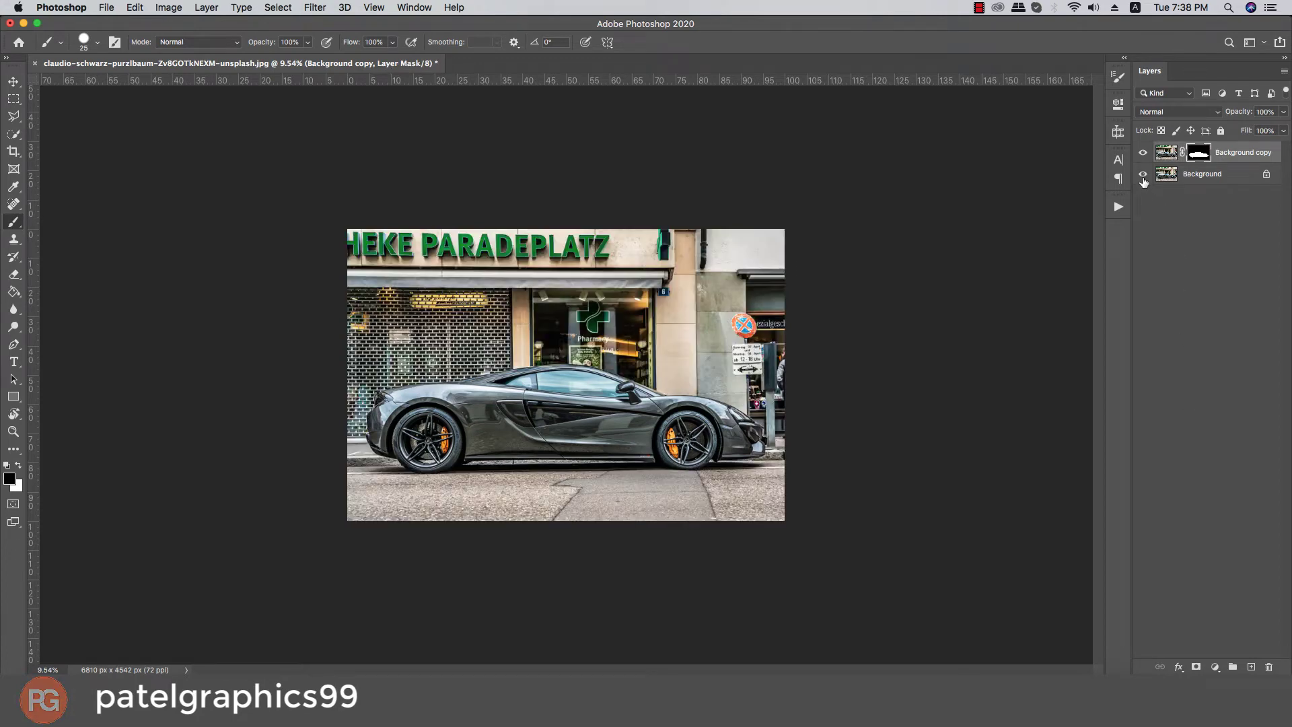
{"action": "left_click", "coordinate": [1192, 176]}
- Create Background copy 2, load the car mask as a selection, and Content-Aware fill it
{"action": "key", "text": "super+j"}
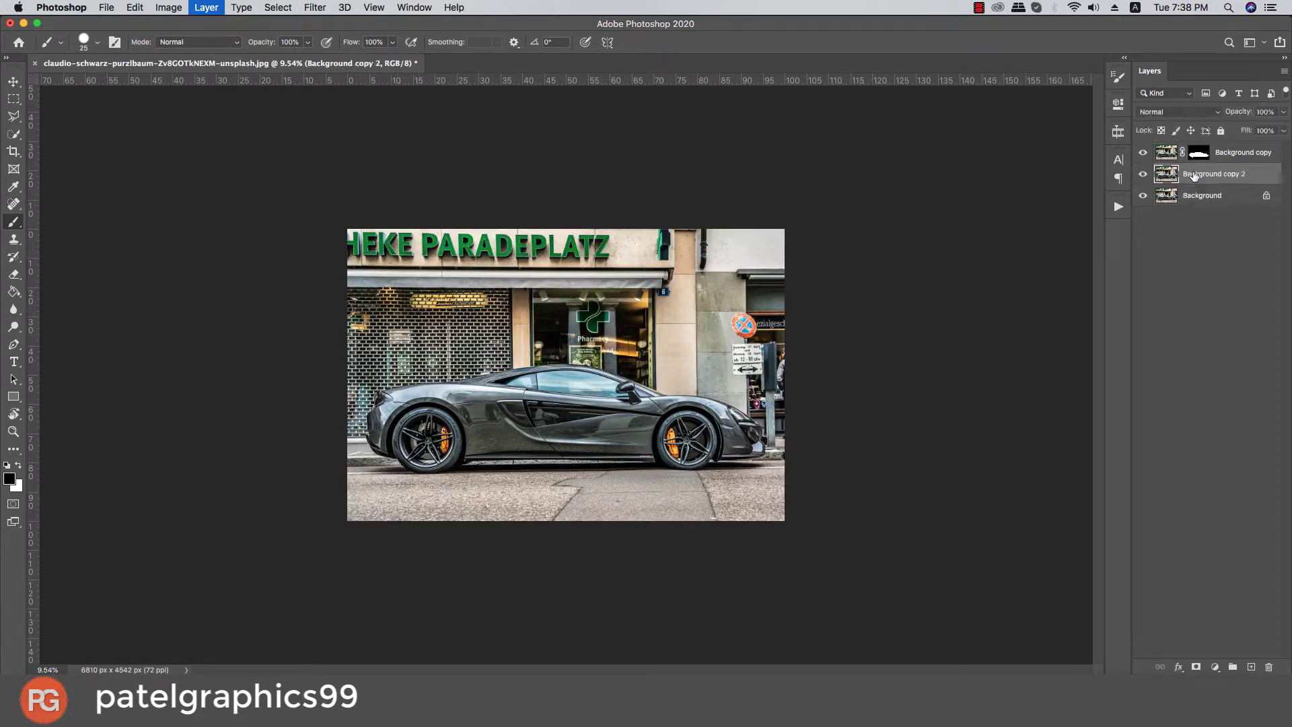
{"action": "left_click", "coordinate": [1196, 160], "text": "super"}
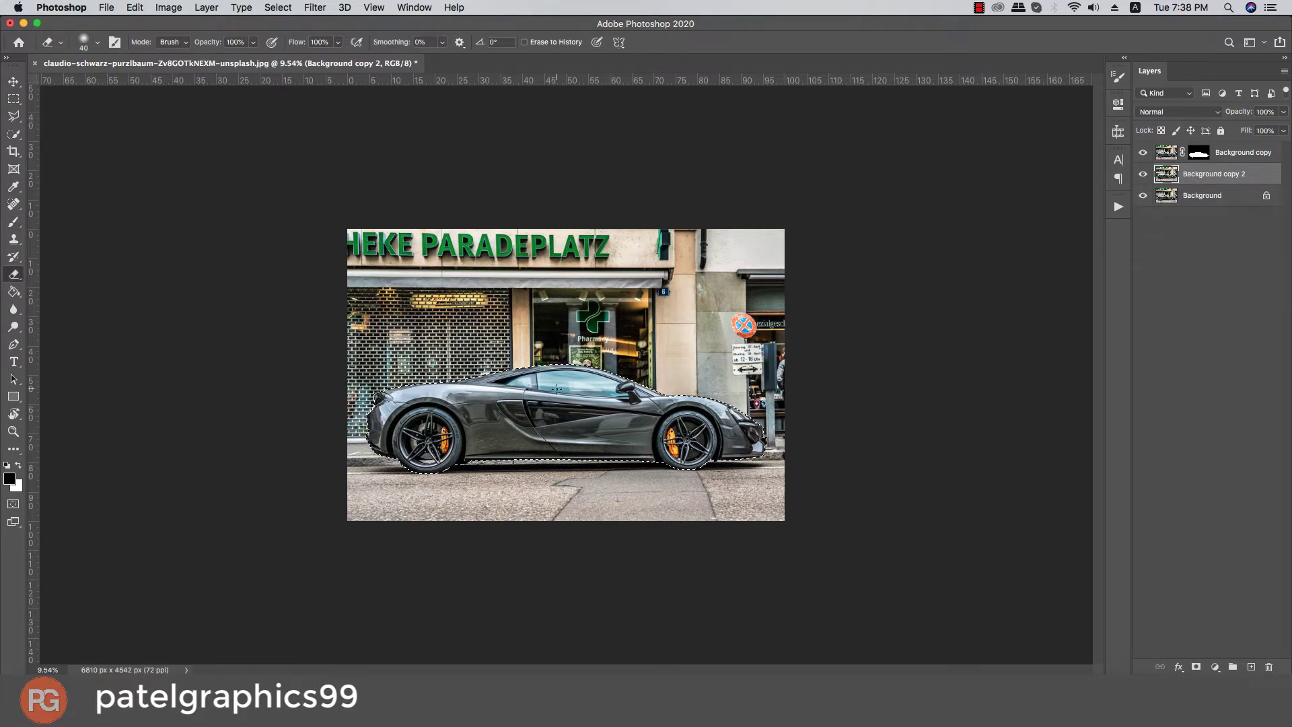
{"action": "key", "text": "w"}
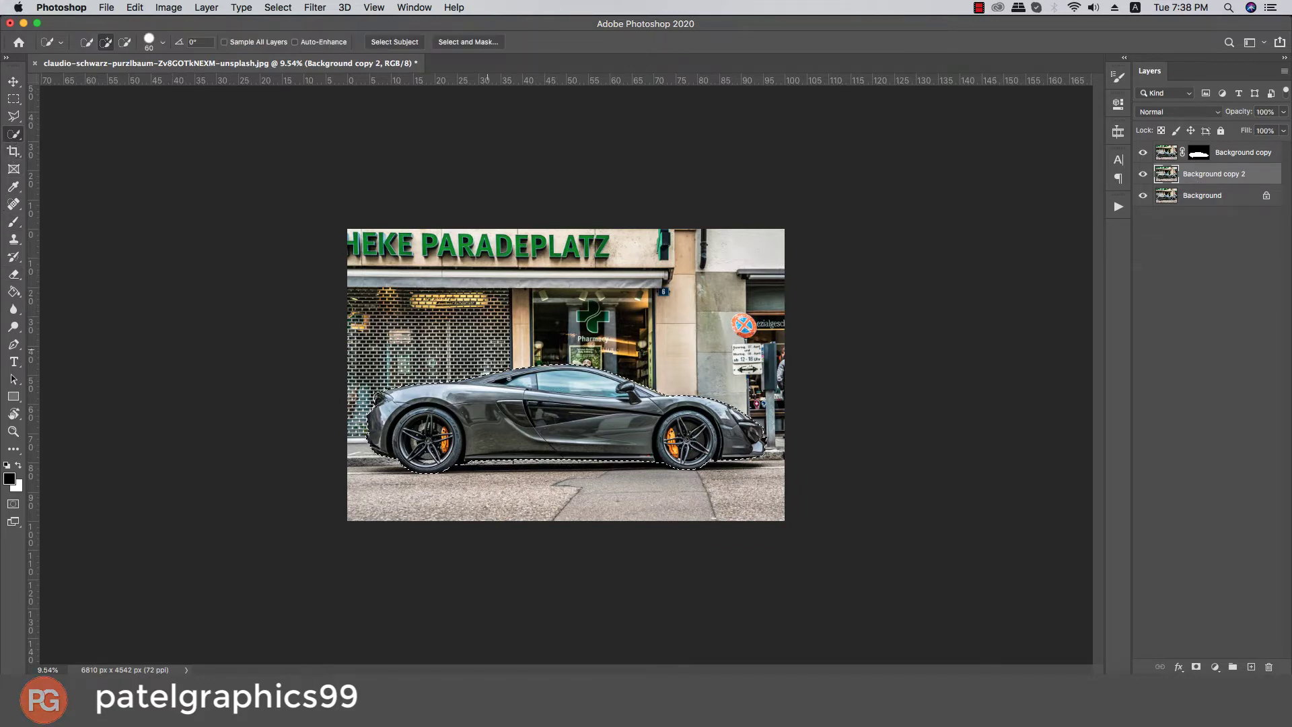
{"action": "right_click", "coordinate": [517, 399]}
{"action": "left_click", "coordinate": [547, 565]}
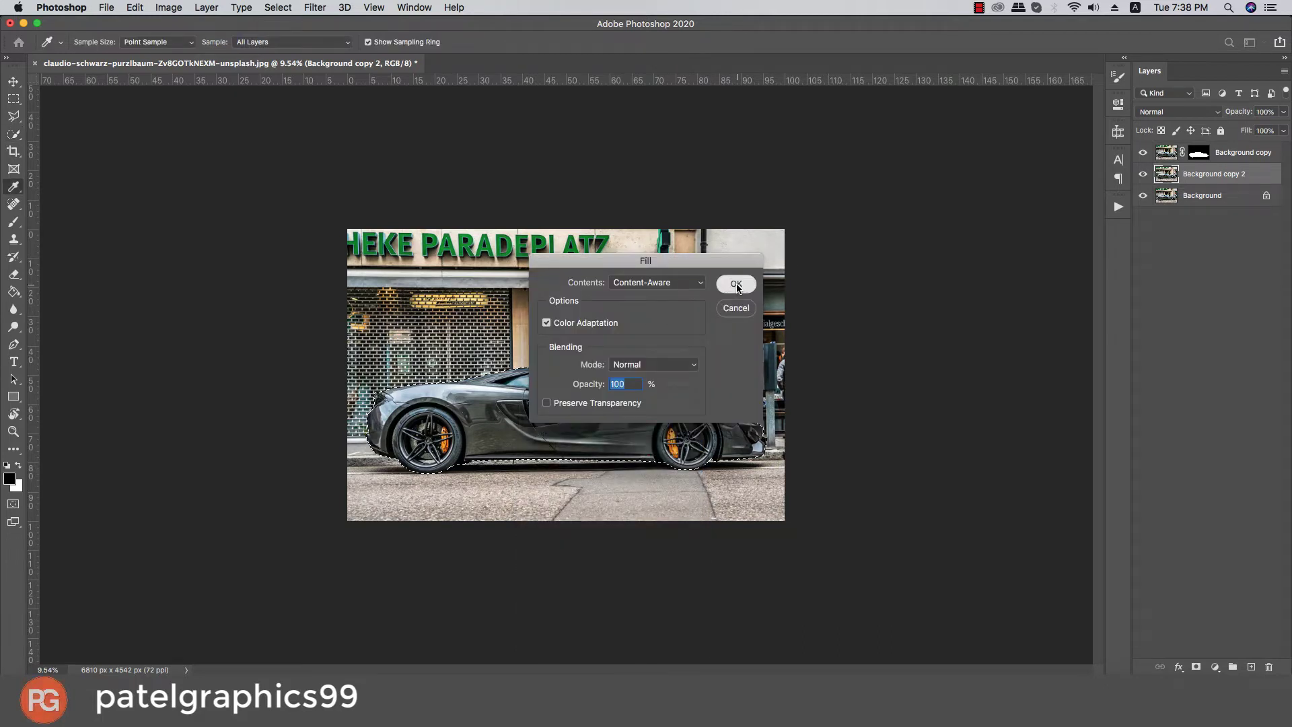
{"action": "left_click", "coordinate": [737, 286]}
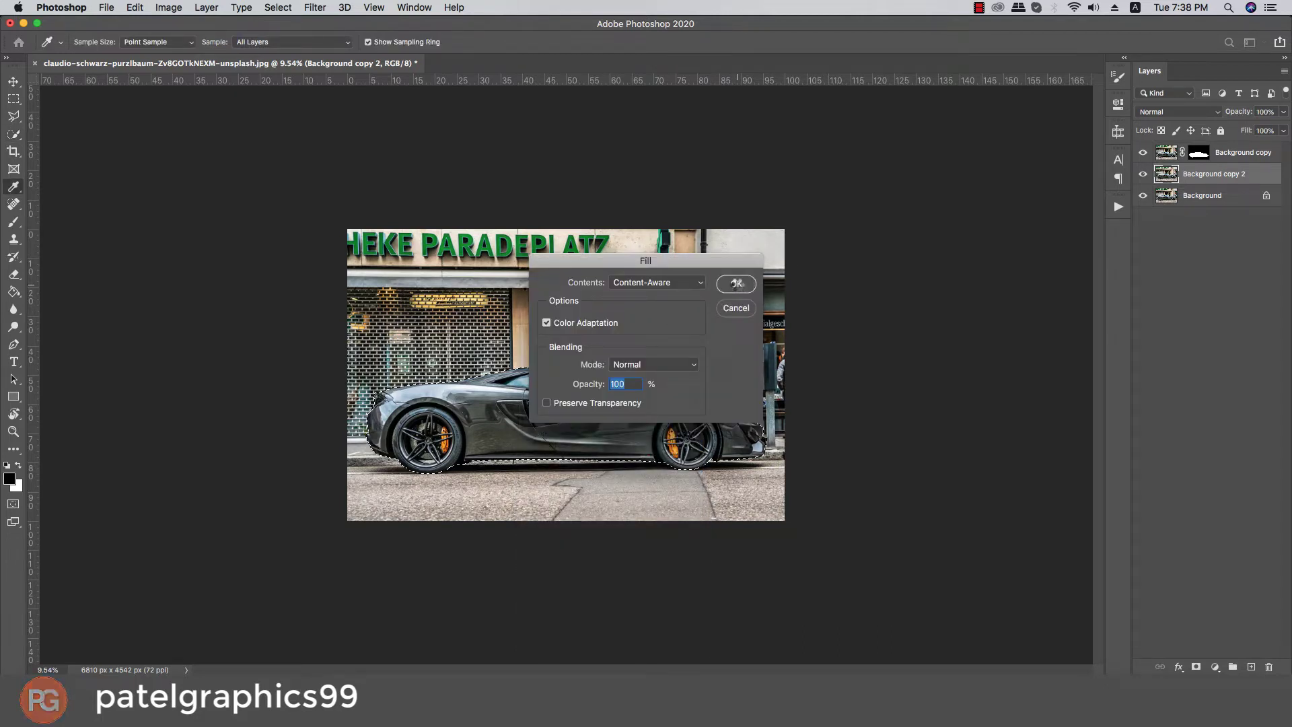
{"action": "key", "text": "w"}
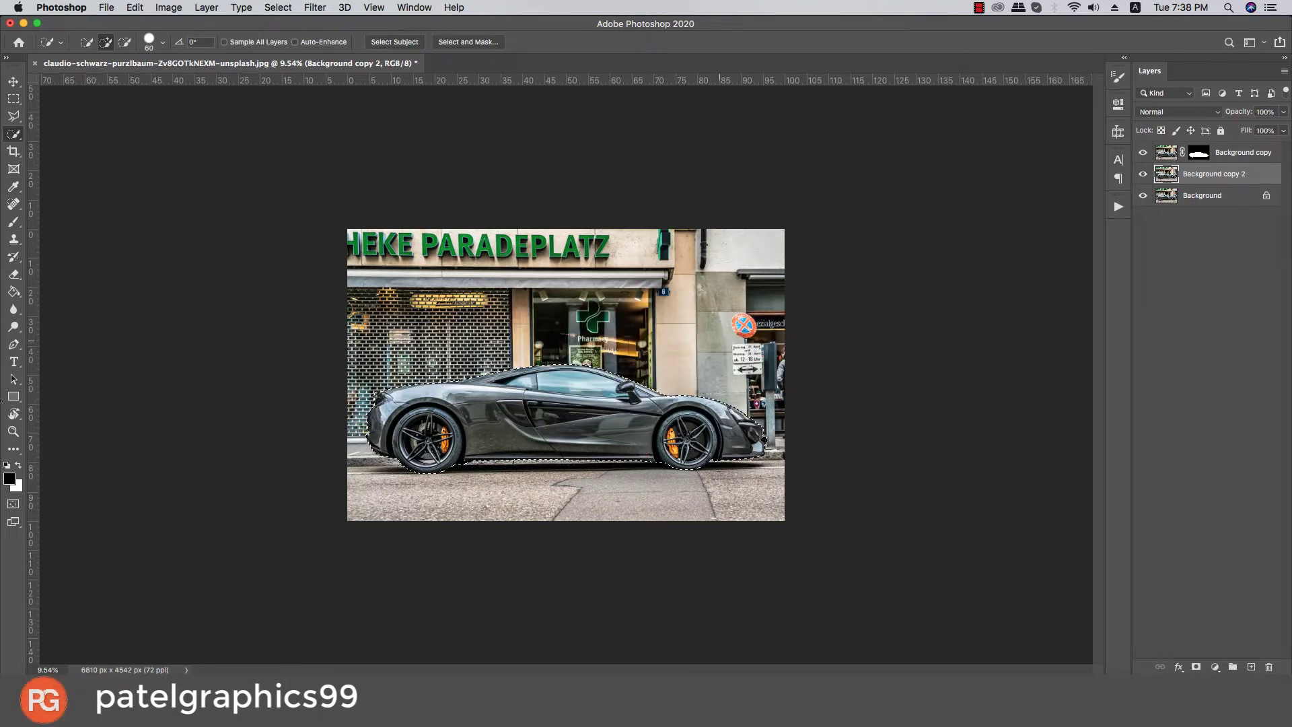
- In Quick Mask, paint a soft margin around the car outline with a large Soft Round brush
{"action": "left_click", "coordinate": [13, 502]}
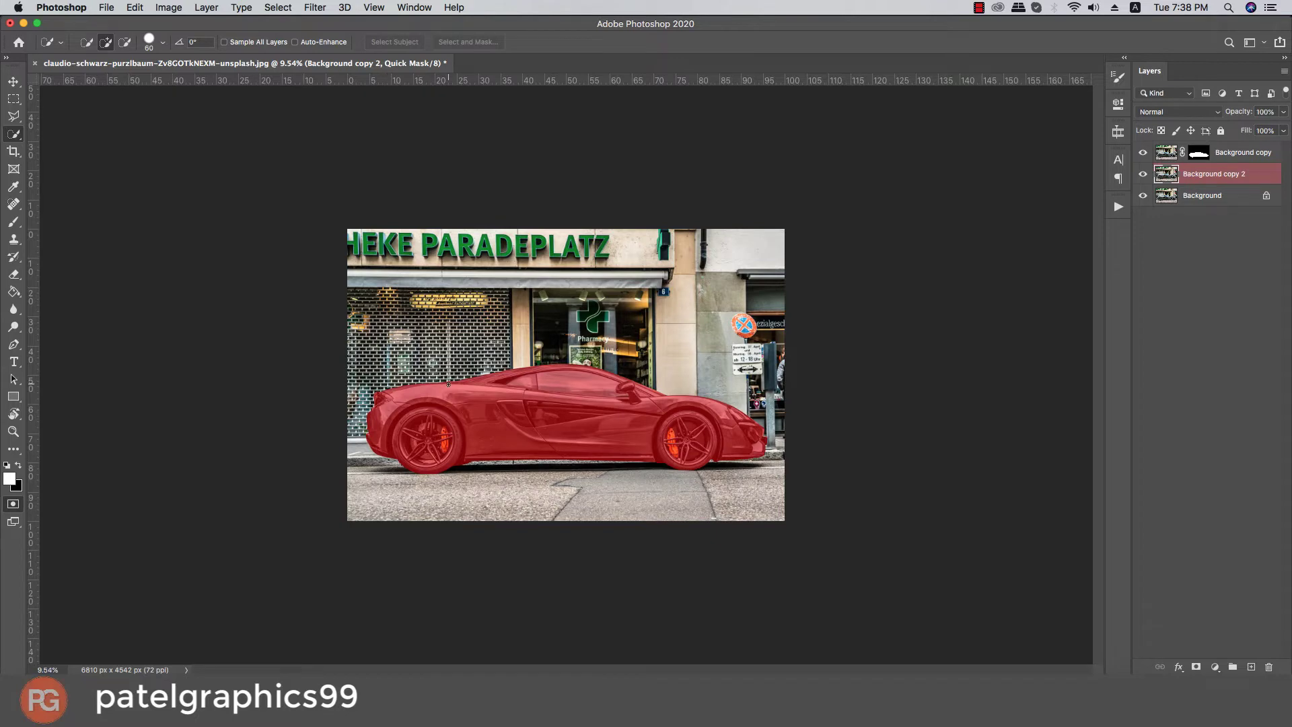
{"action": "scroll", "coordinate": [448, 383], "scroll_direction": "up", "scroll_amount": 2}
{"action": "left_click", "coordinate": [12, 224]}
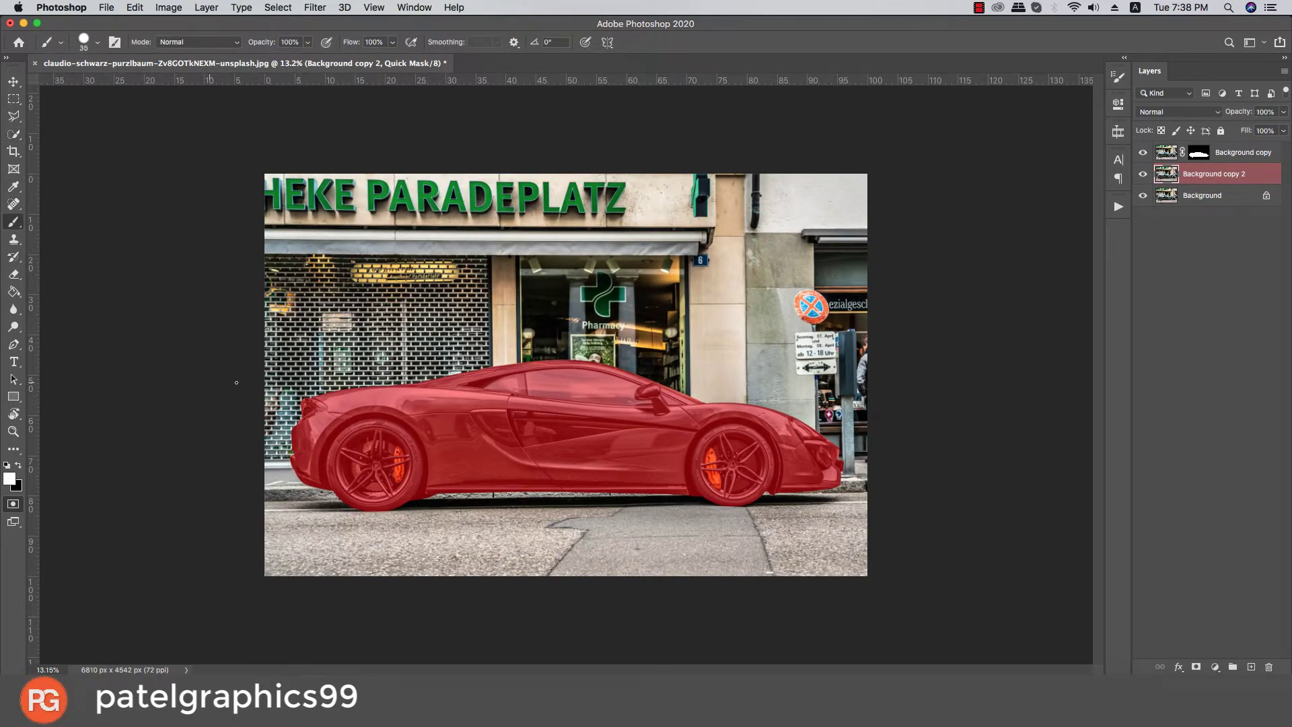
{"action": "key", "text": "bracketright"}
{"action": "key", "text": "bracketright"}
{"action": "key", "text": "bracketright"}
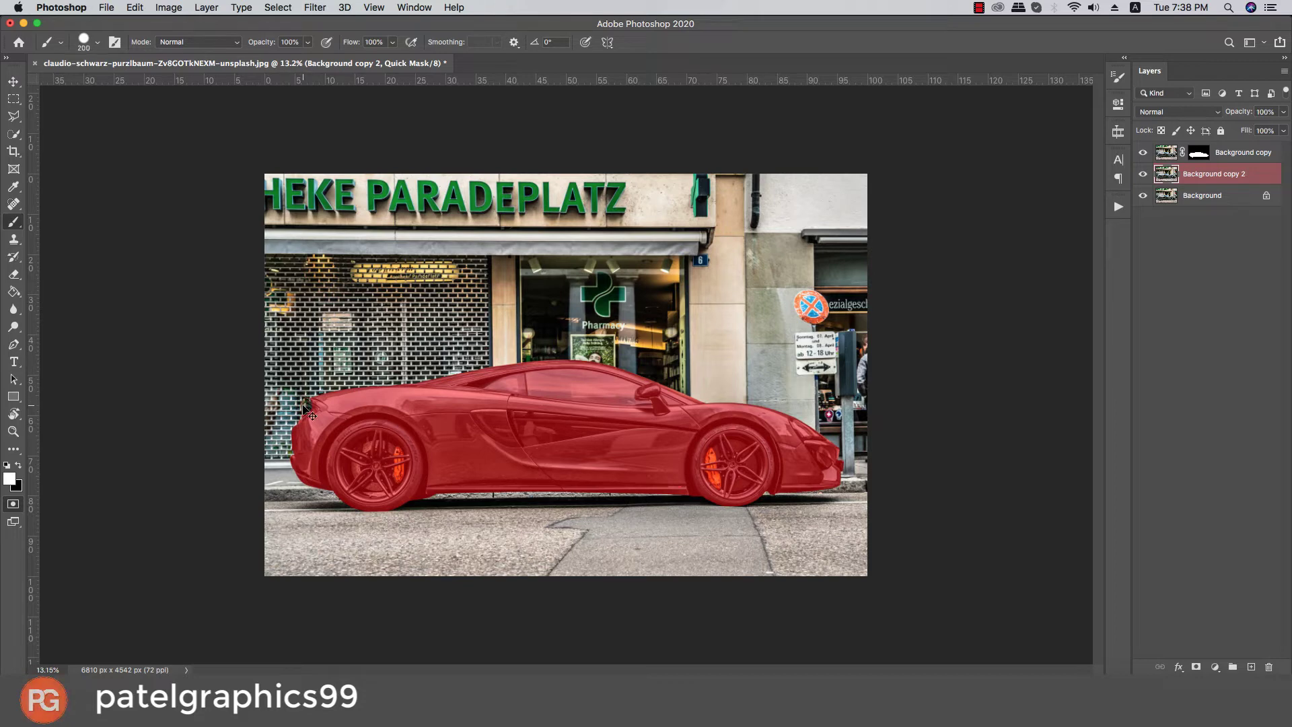
{"action": "right_click", "coordinate": [336, 412]}
{"action": "left_click", "coordinate": [383, 546]}
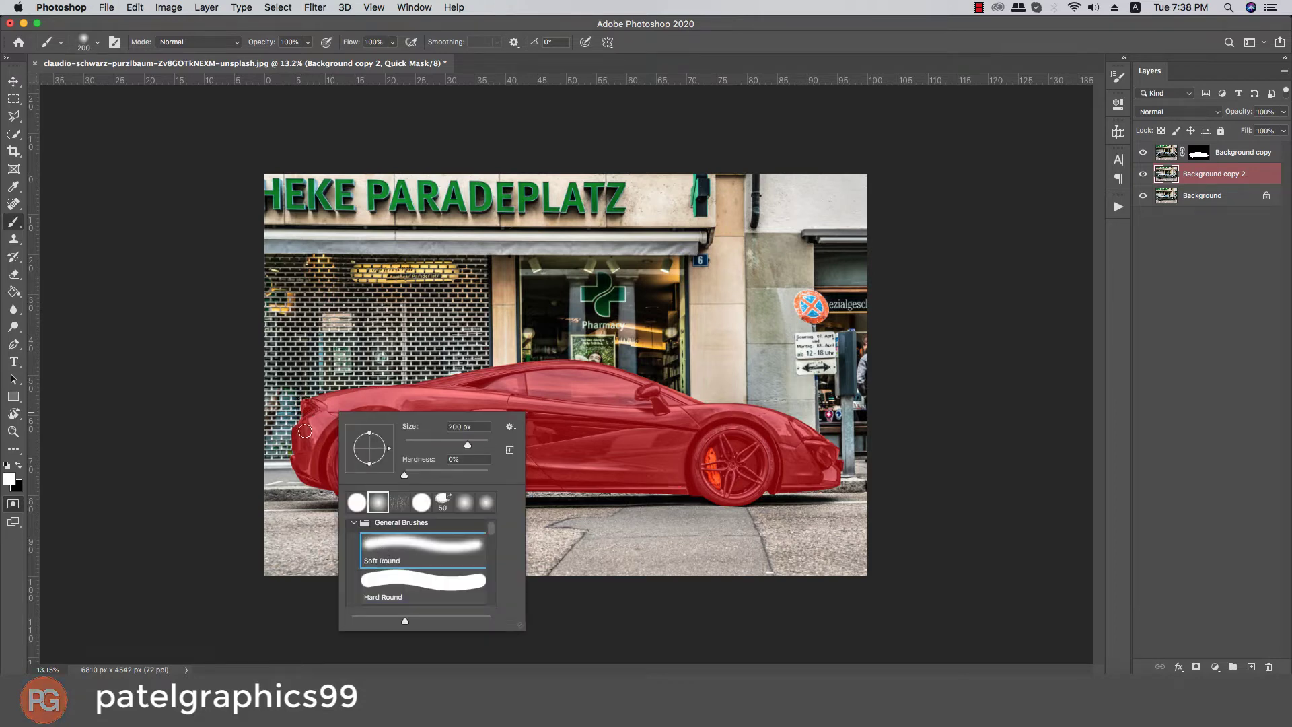
{"action": "left_click", "coordinate": [305, 433]}
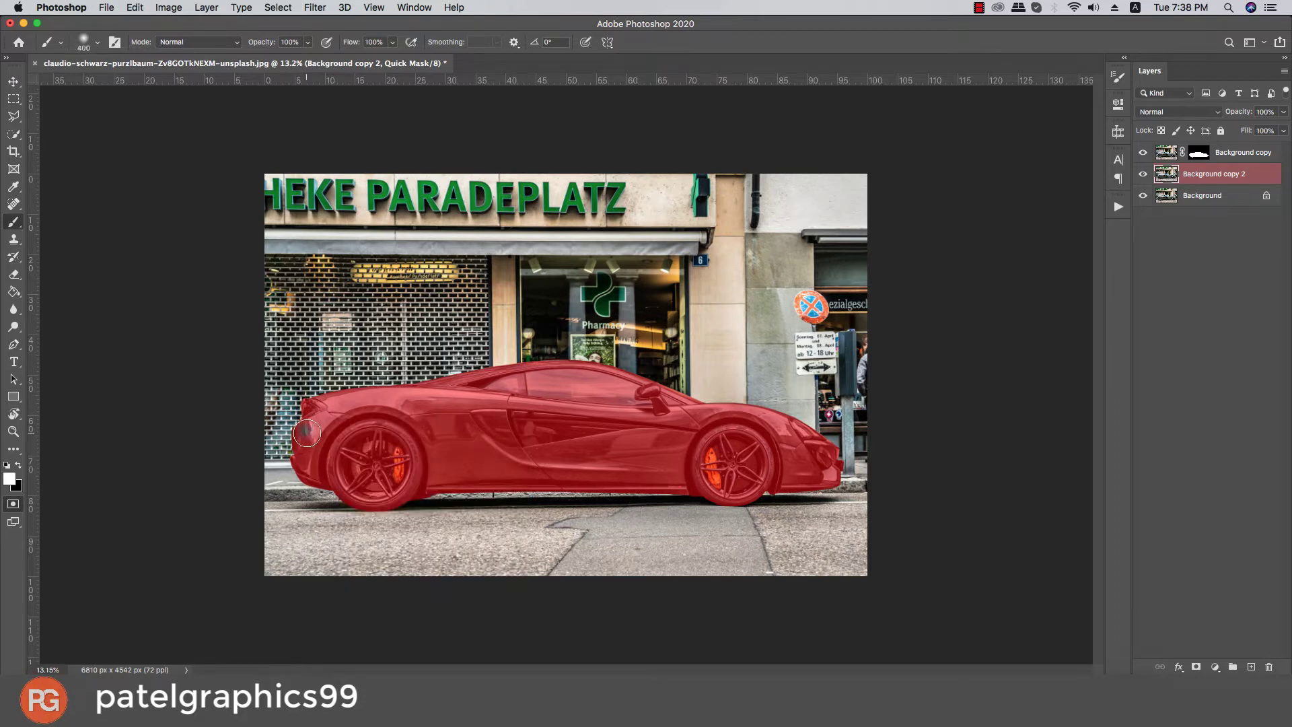
{"action": "key", "text": "x"}
{"action": "mouse_move", "coordinate": [305, 434]}
{"action": "left_mouse_down"}
{"action": "mouse_move", "coordinate": [330, 400]}
{"action": "mouse_move", "coordinate": [658, 390]}
{"action": "mouse_move", "coordinate": [836, 469]}
{"action": "mouse_move", "coordinate": [511, 487]}
{"action": "mouse_move", "coordinate": [302, 471]}
{"action": "mouse_move", "coordinate": [301, 406]}
{"action": "left_mouse_up"}
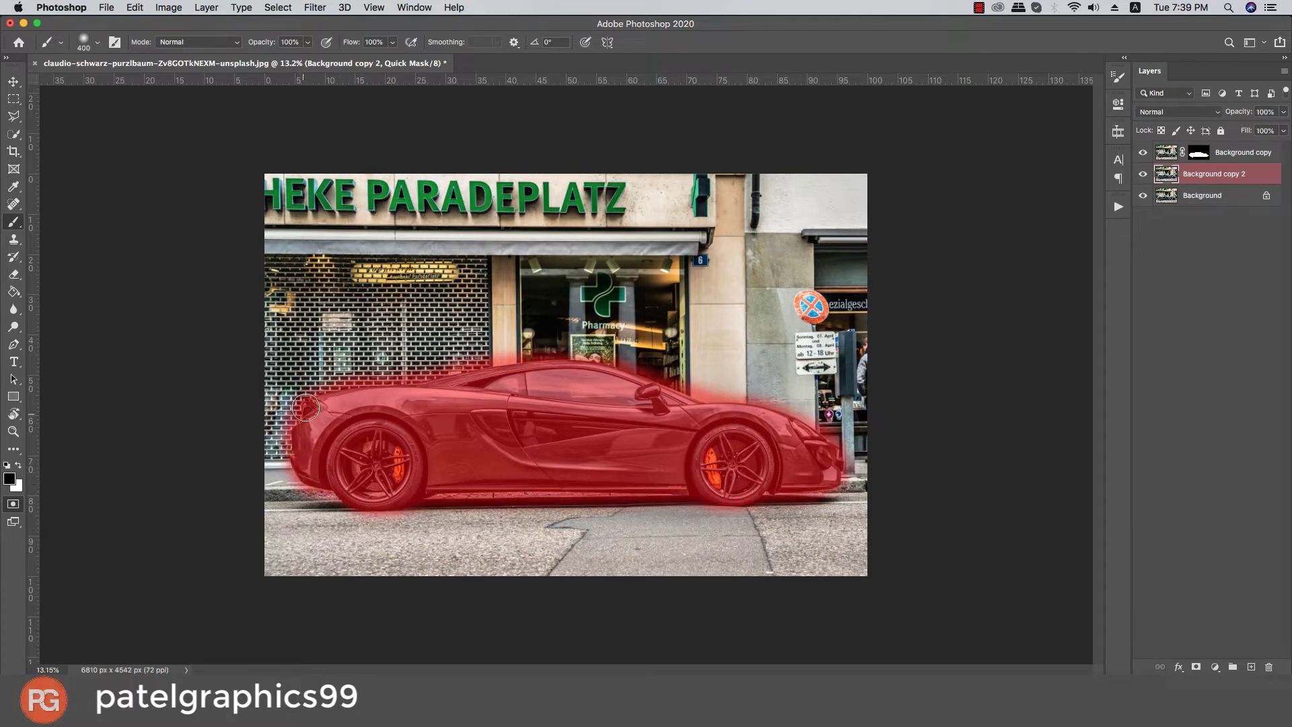
- Exit Quick Mask, Content-Aware fill the widened car selection, and deselect
{"action": "left_click", "coordinate": [14, 506]}
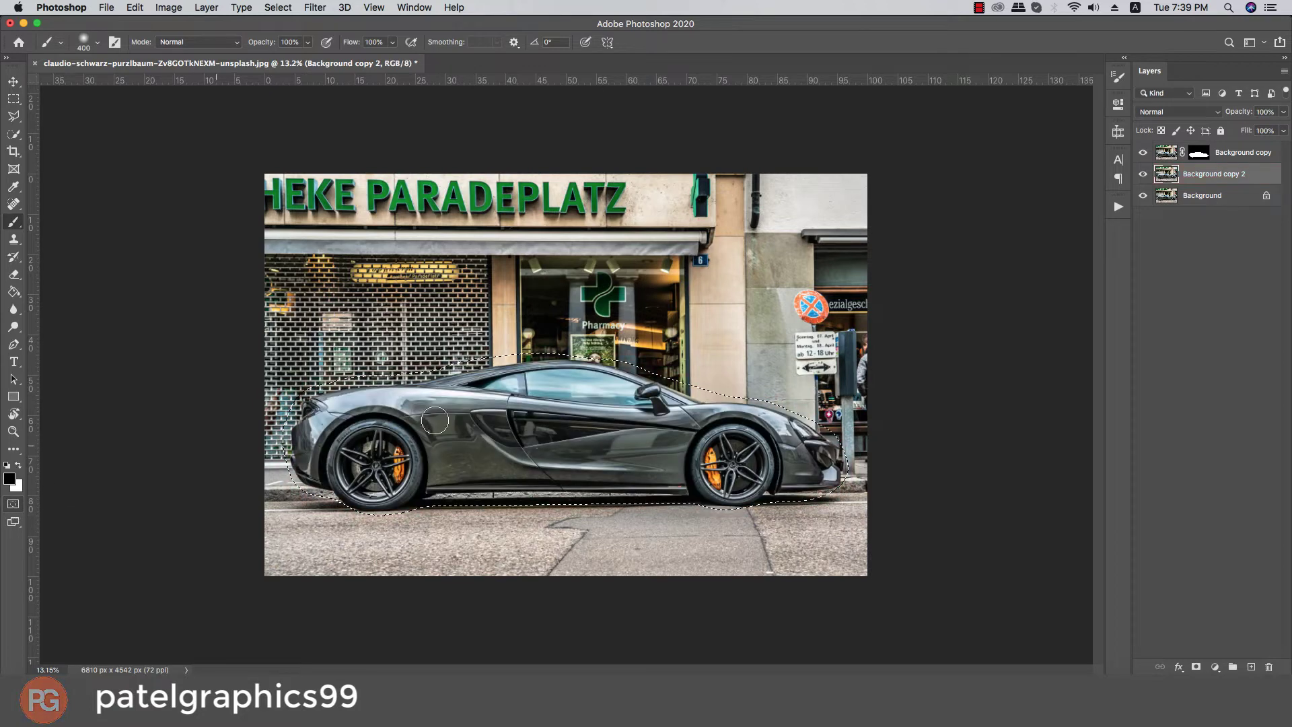
{"action": "key", "text": "w"}
{"action": "right_click", "coordinate": [508, 422]}
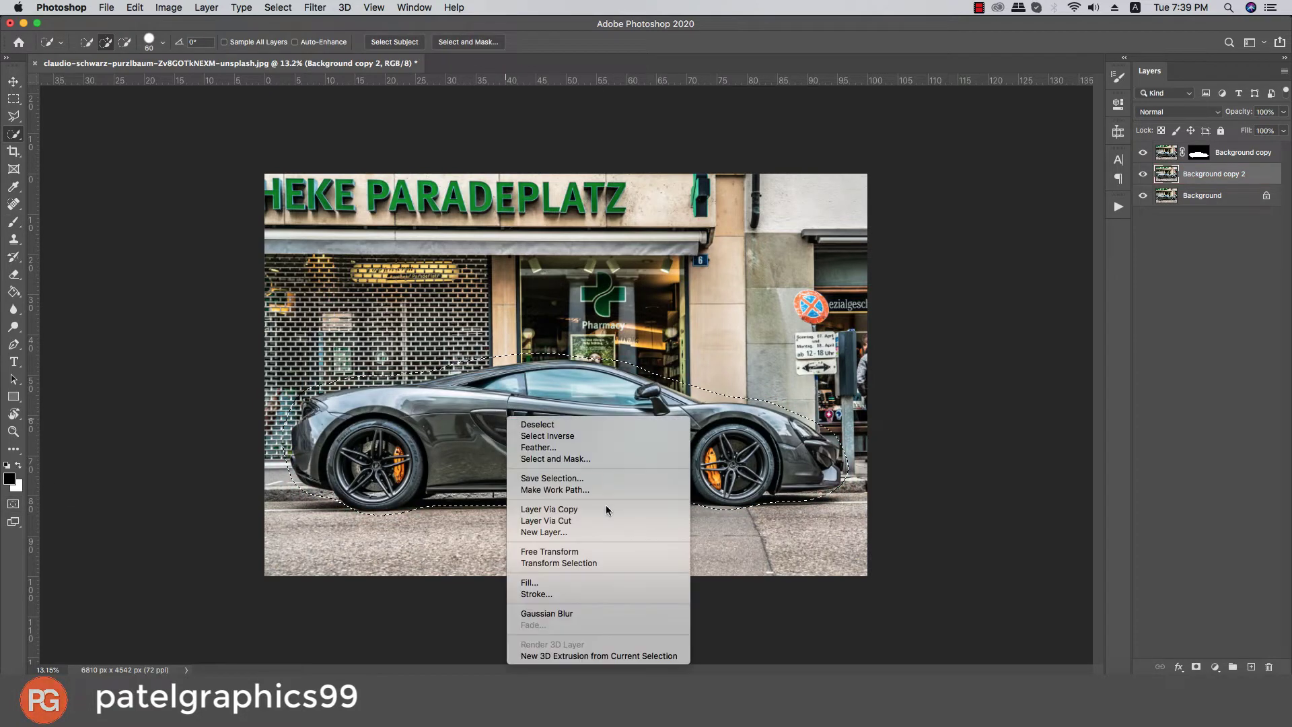
{"action": "left_click", "coordinate": [538, 585]}
{"action": "left_click", "coordinate": [735, 284]}
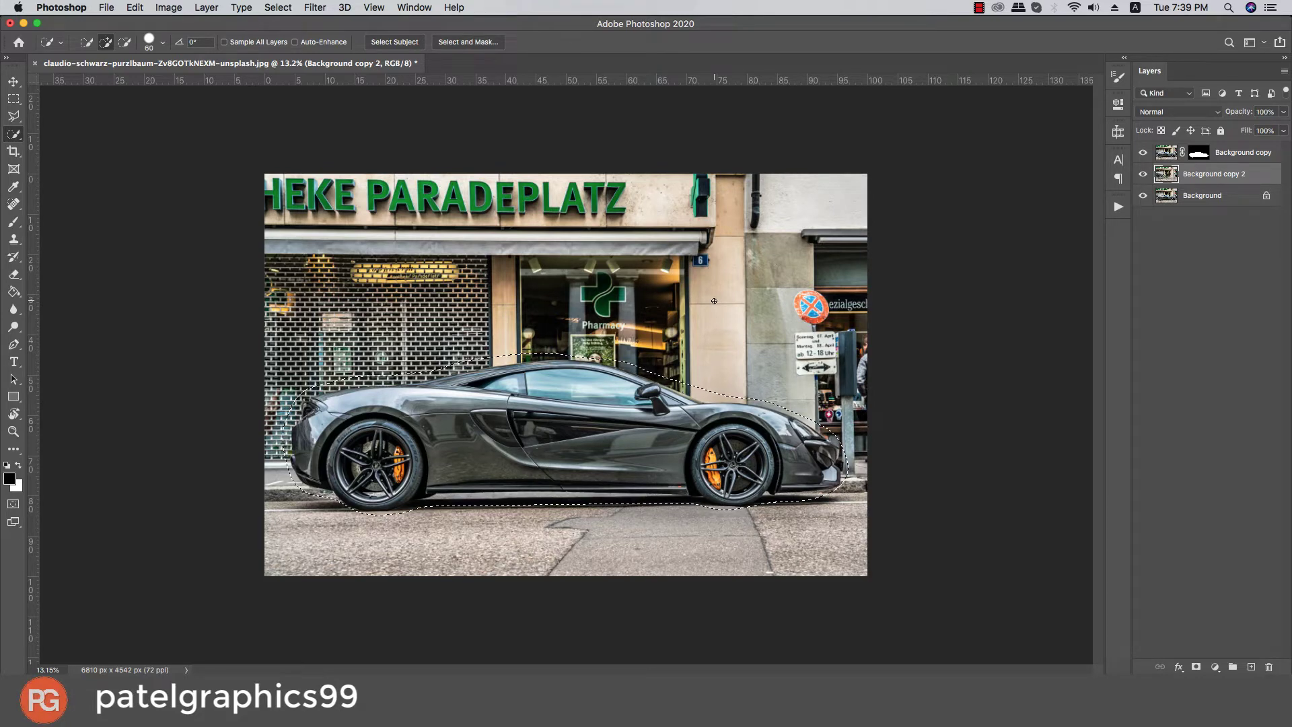
{"action": "key", "text": "super+d"}
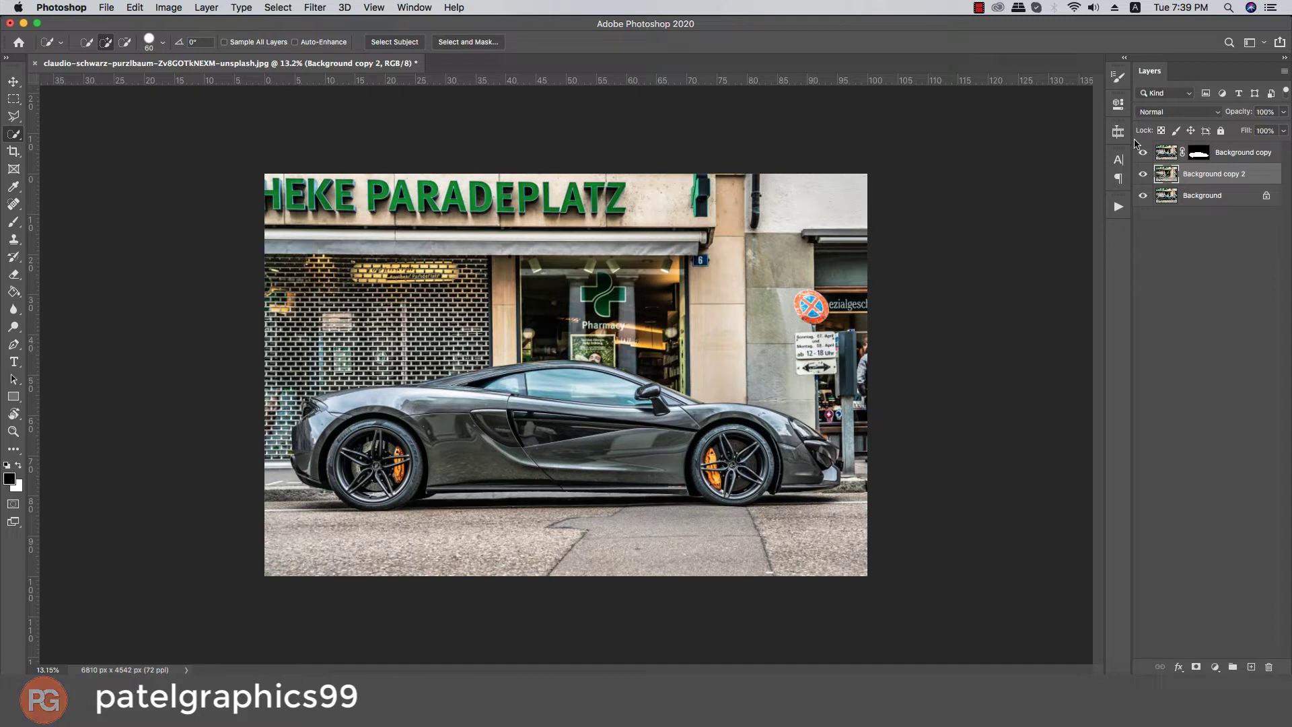
- Check the fill by toggling Background copy, then convert Background copy 2 to a Smart Object
{"action": "left_click", "coordinate": [1142, 153]}
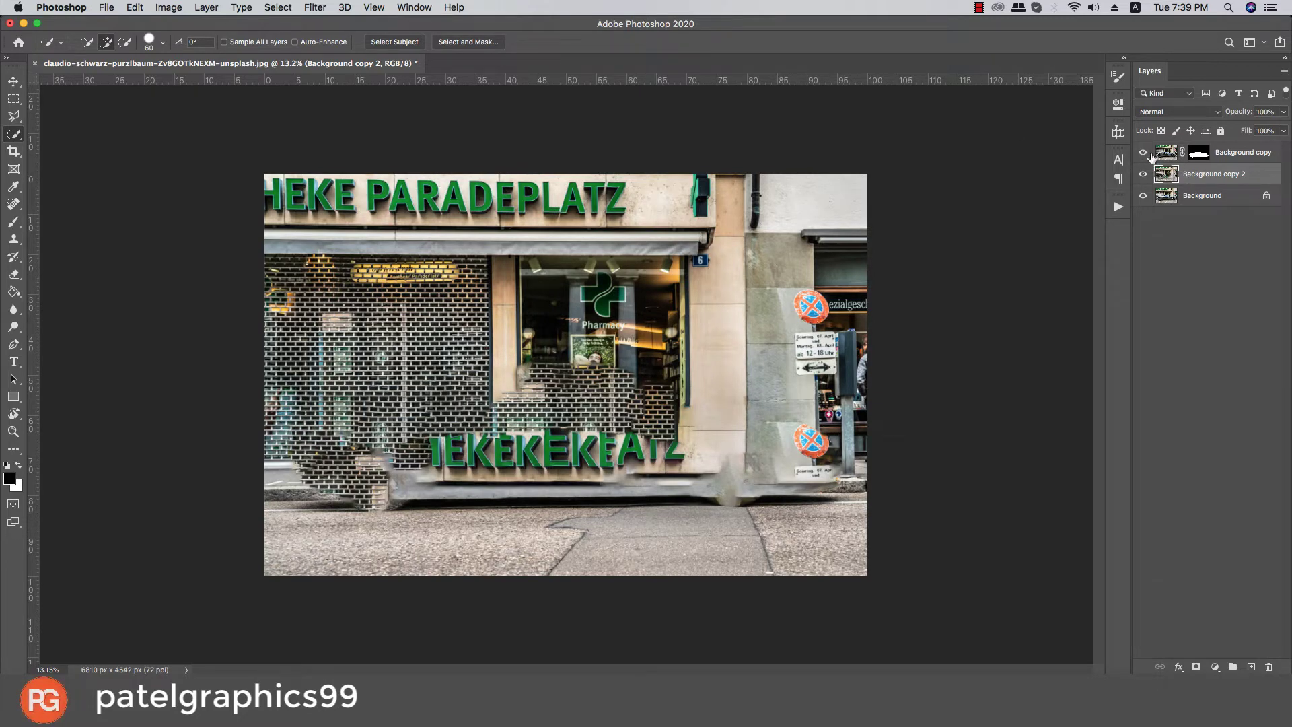
{"action": "left_click", "coordinate": [1143, 152]}
{"action": "right_click", "coordinate": [1202, 180]}
{"action": "left_click", "coordinate": [1122, 275]}
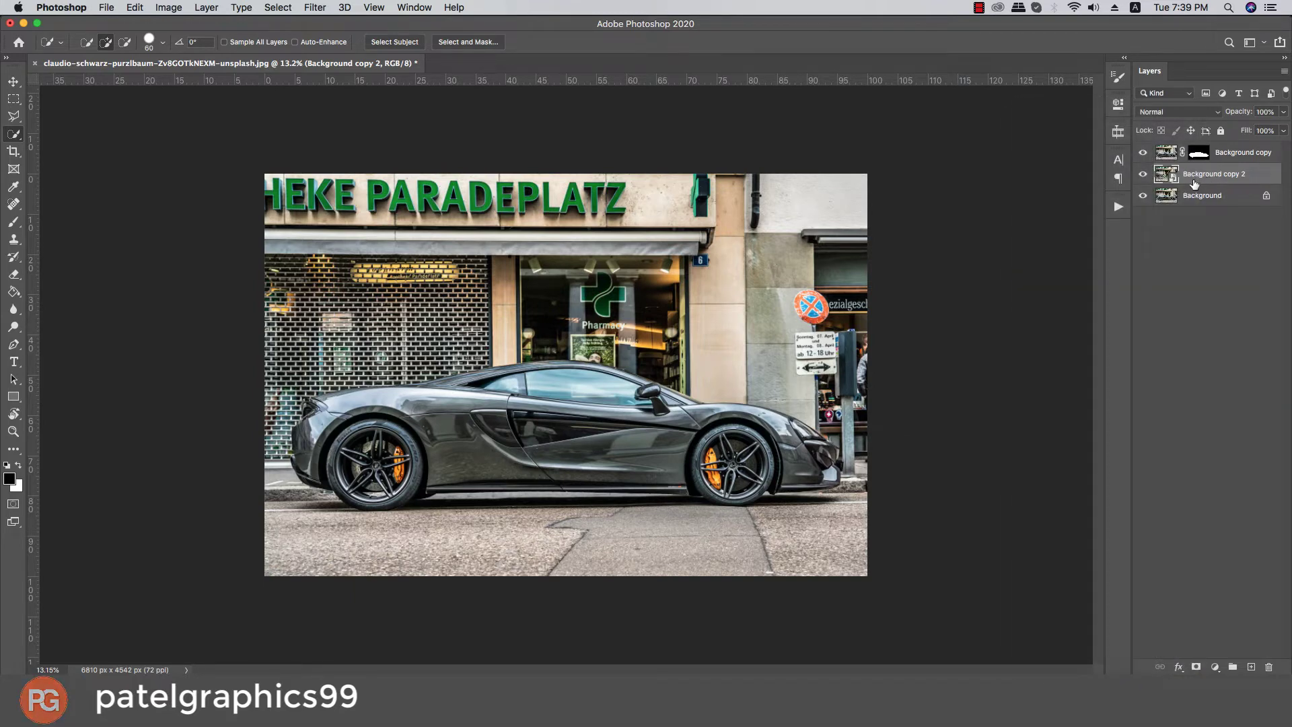
{"action": "left_click", "coordinate": [320, 9]}
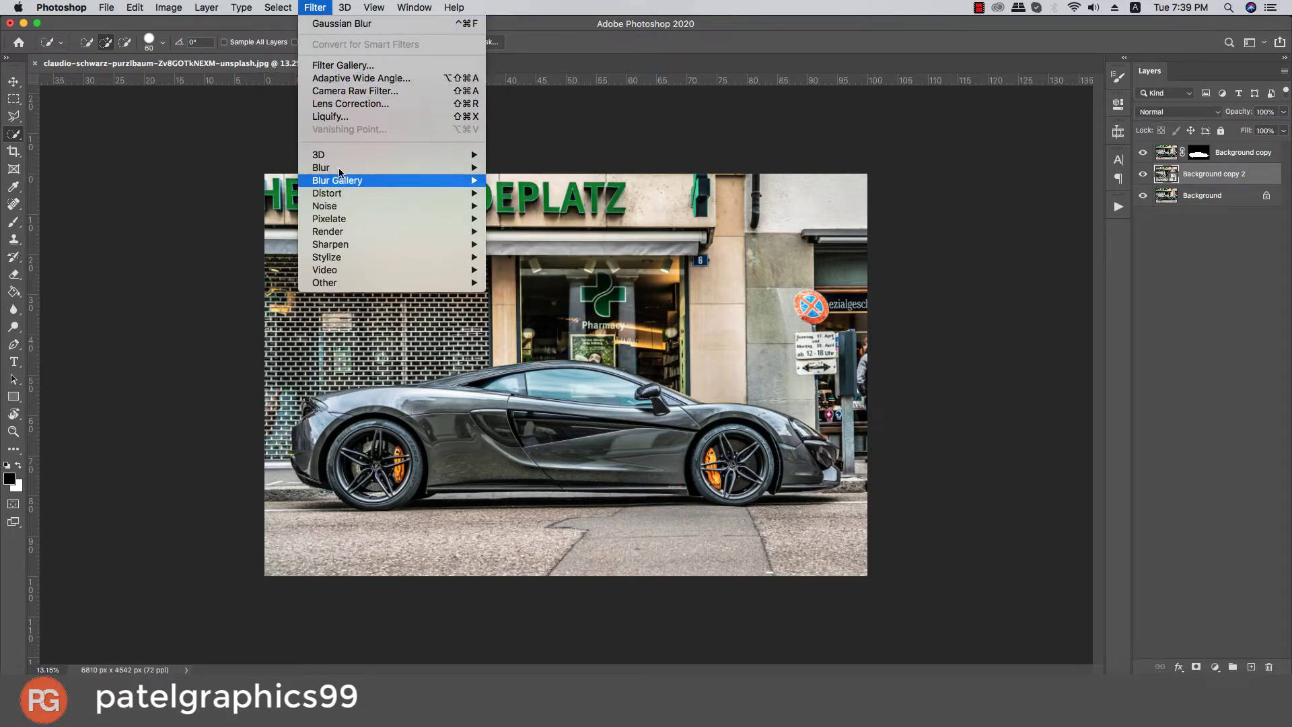
{"action": "mouse_move", "coordinate": [337, 179]}
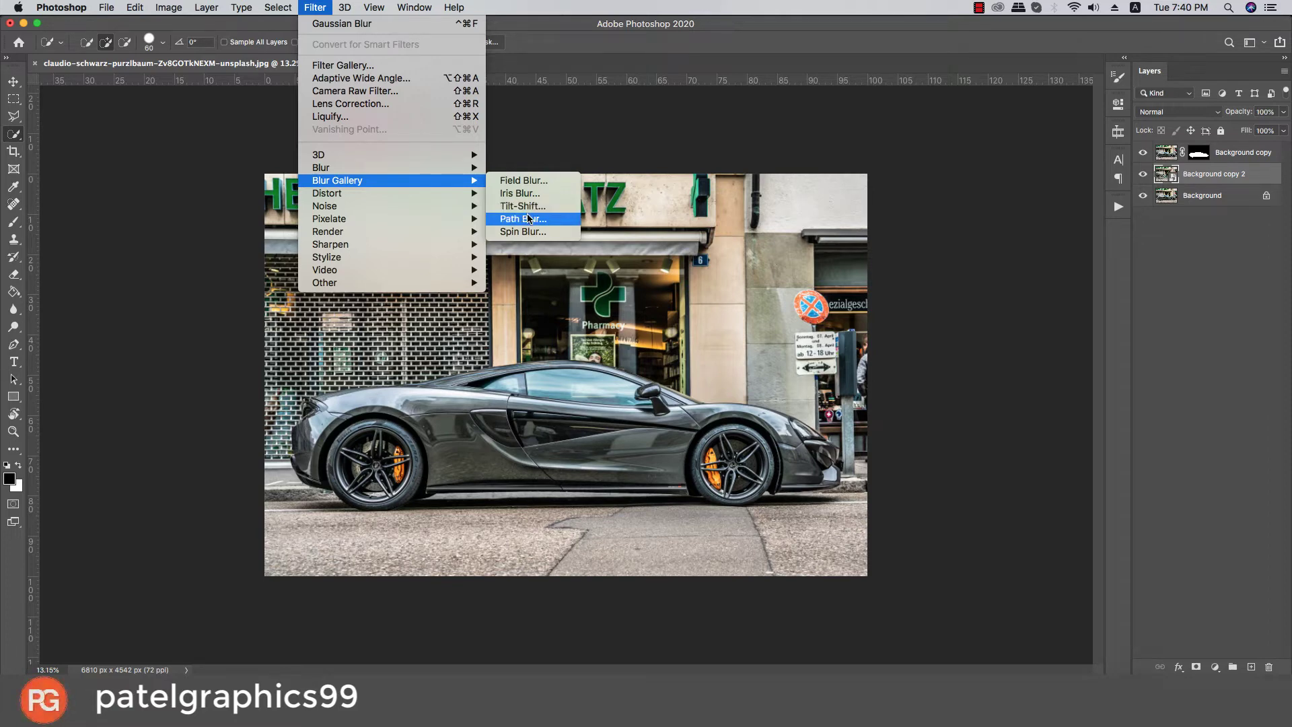
- Apply a Path Blur to the street with a lengthened motion path and 121% speed
{"action": "left_click", "coordinate": [529, 213]}
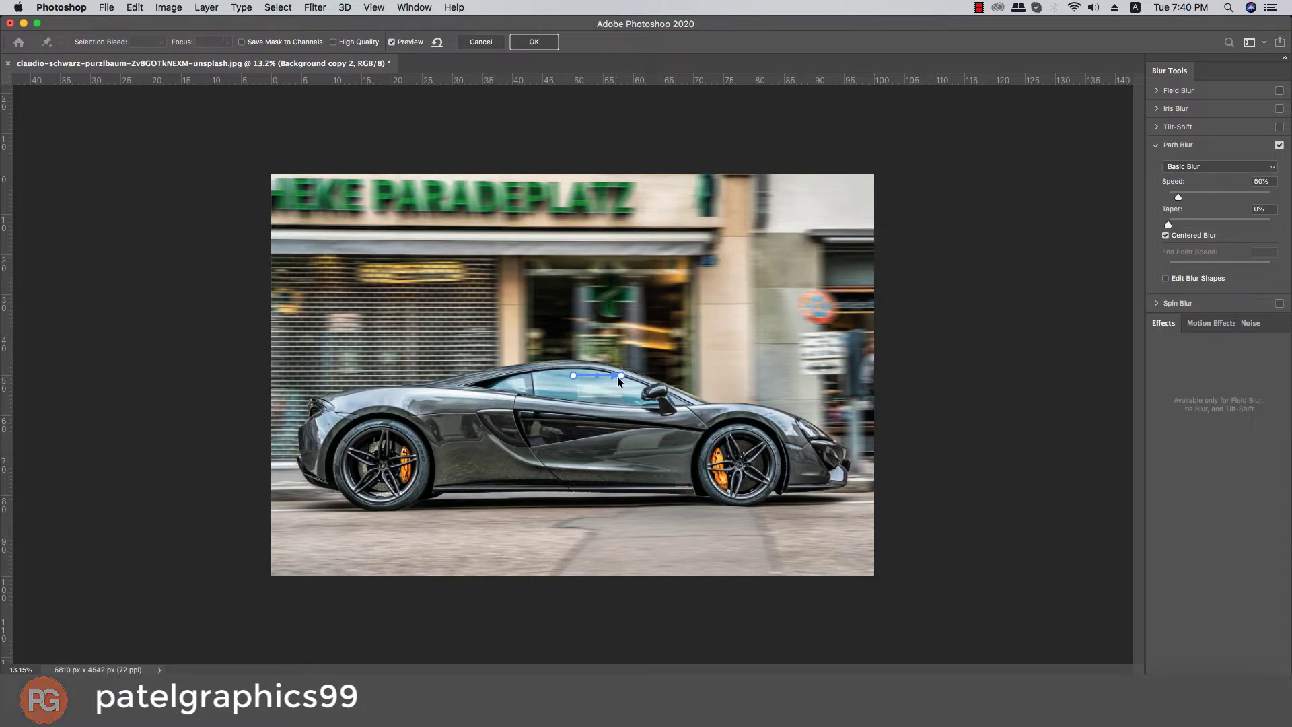
{"action": "left_click_drag", "start_coordinate": [619, 376], "coordinate": [797, 383]}
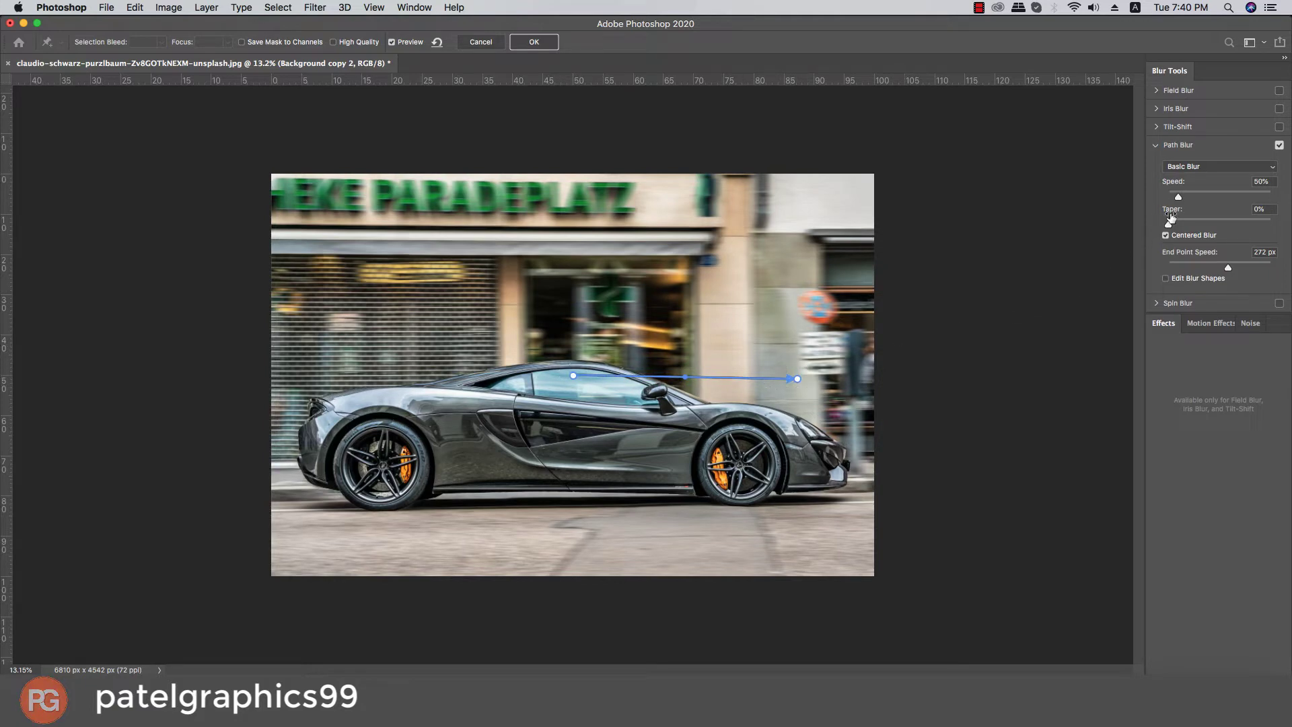
{"action": "left_click_drag", "start_coordinate": [1179, 199], "coordinate": [1194, 198]}
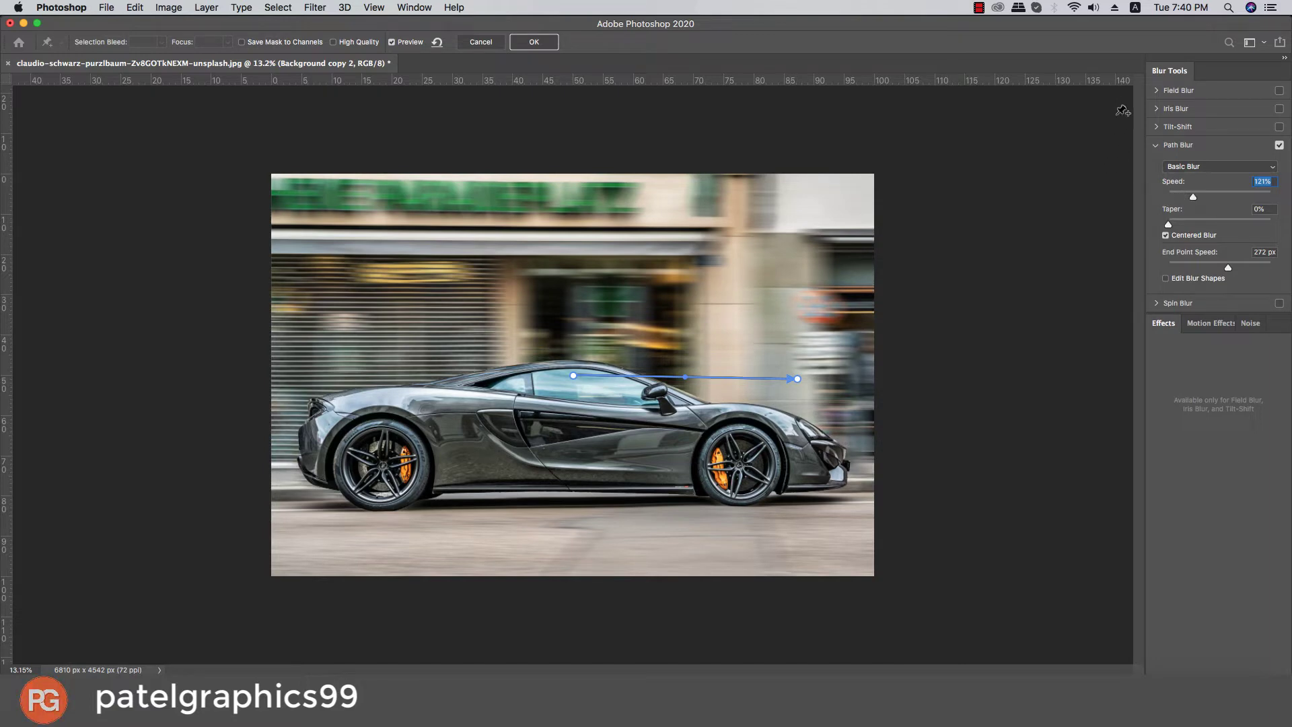
{"action": "left_click", "coordinate": [538, 42]}
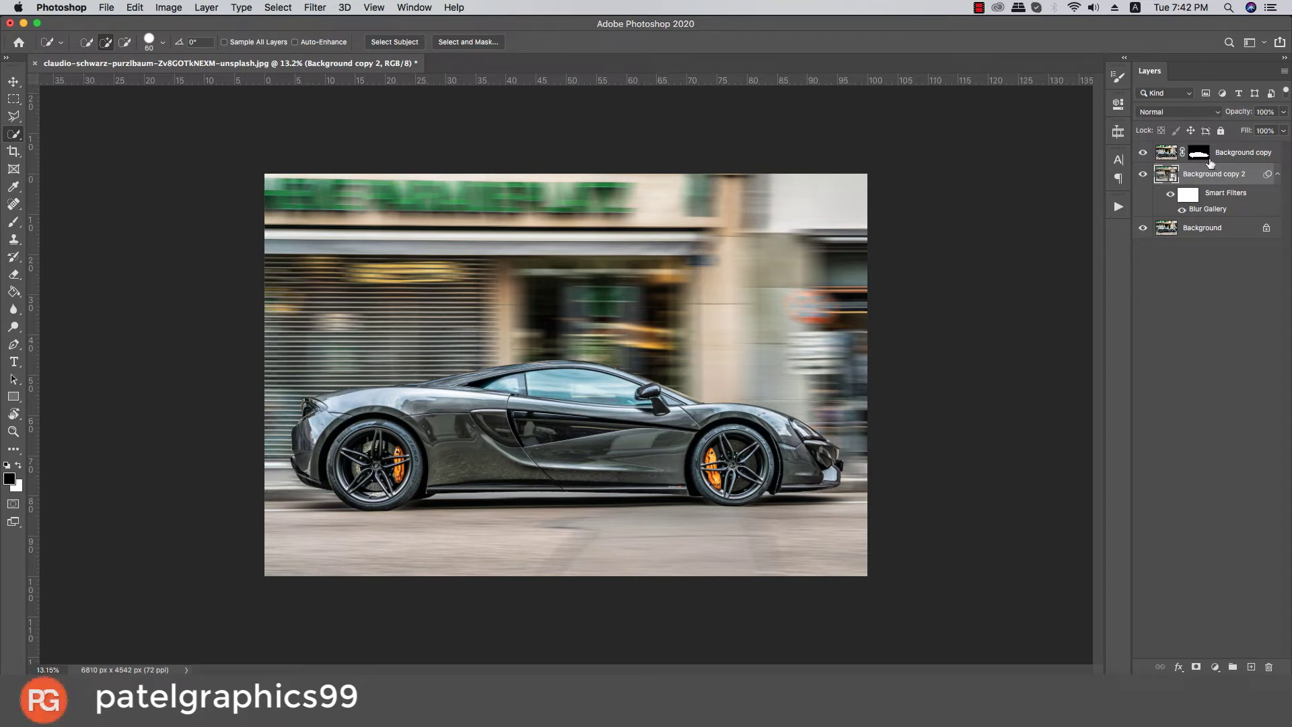
- Place a Spin Blur on the left wheel of Background copy, centred on the hub
{"action": "left_click", "coordinate": [1168, 153]}
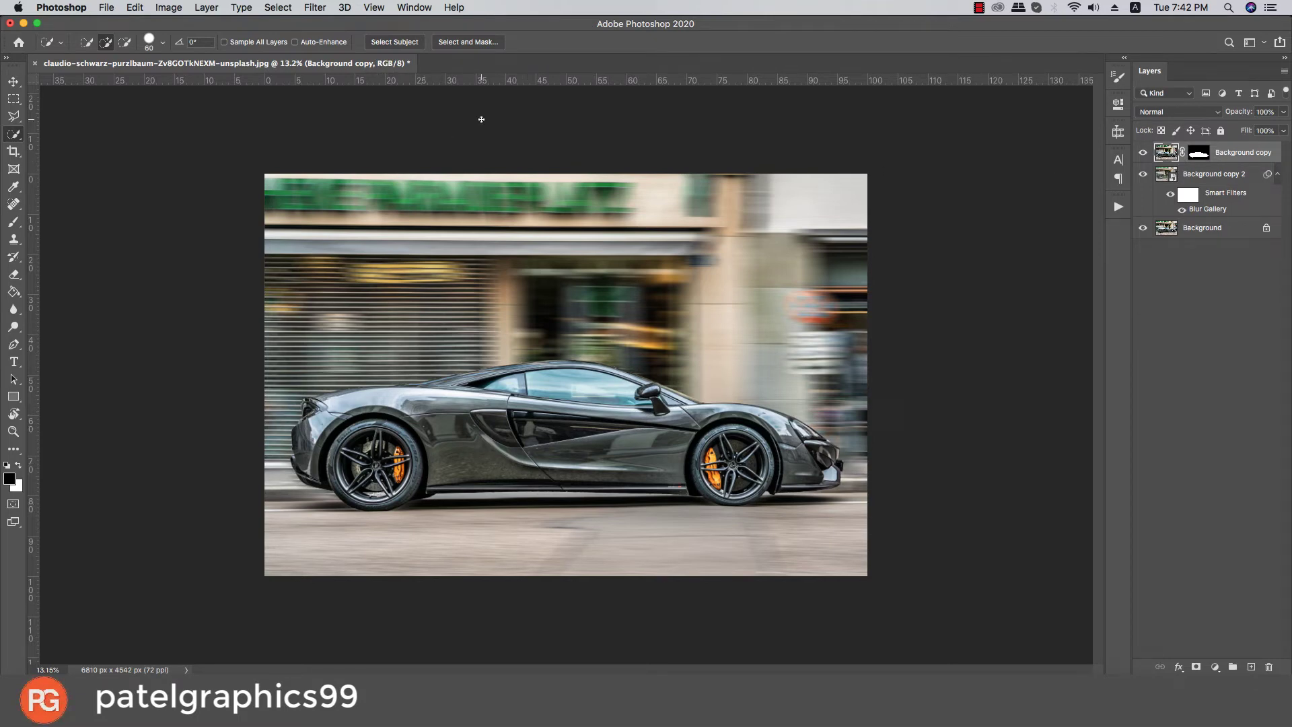
{"action": "left_click", "coordinate": [315, 8]}
{"action": "mouse_move", "coordinate": [338, 179]}
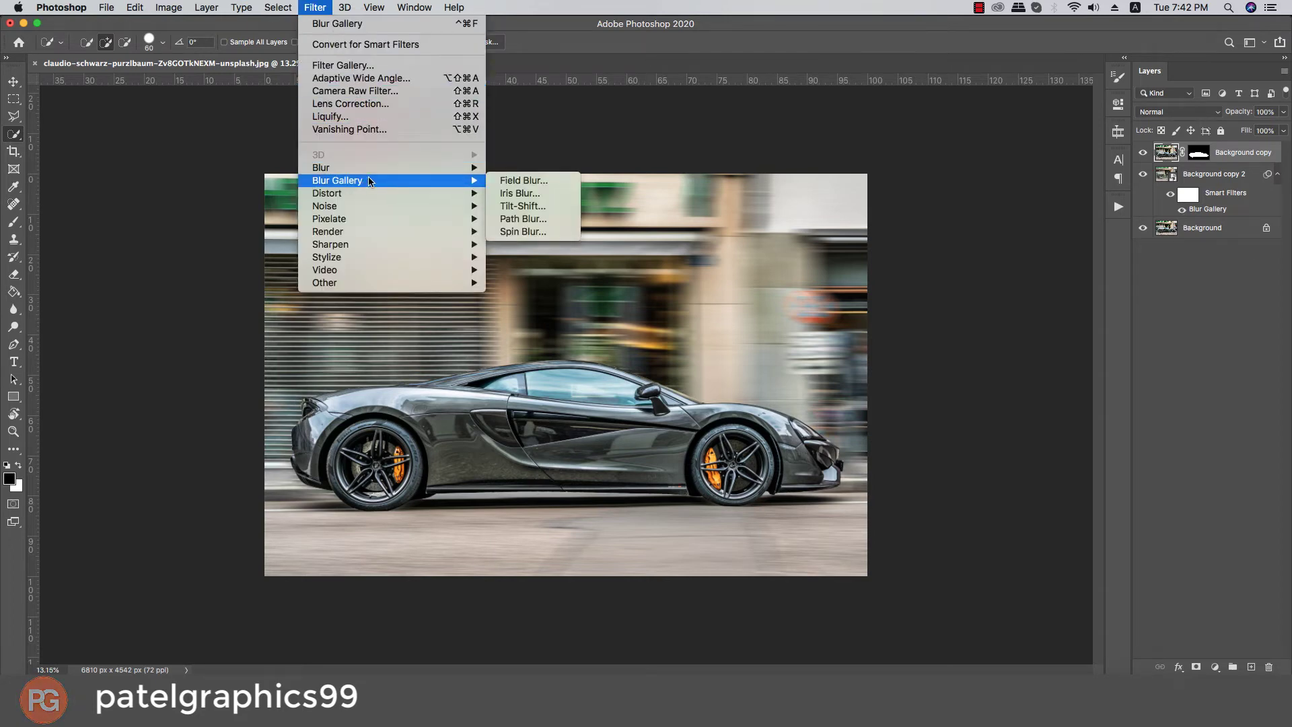
{"action": "left_click", "coordinate": [539, 232]}
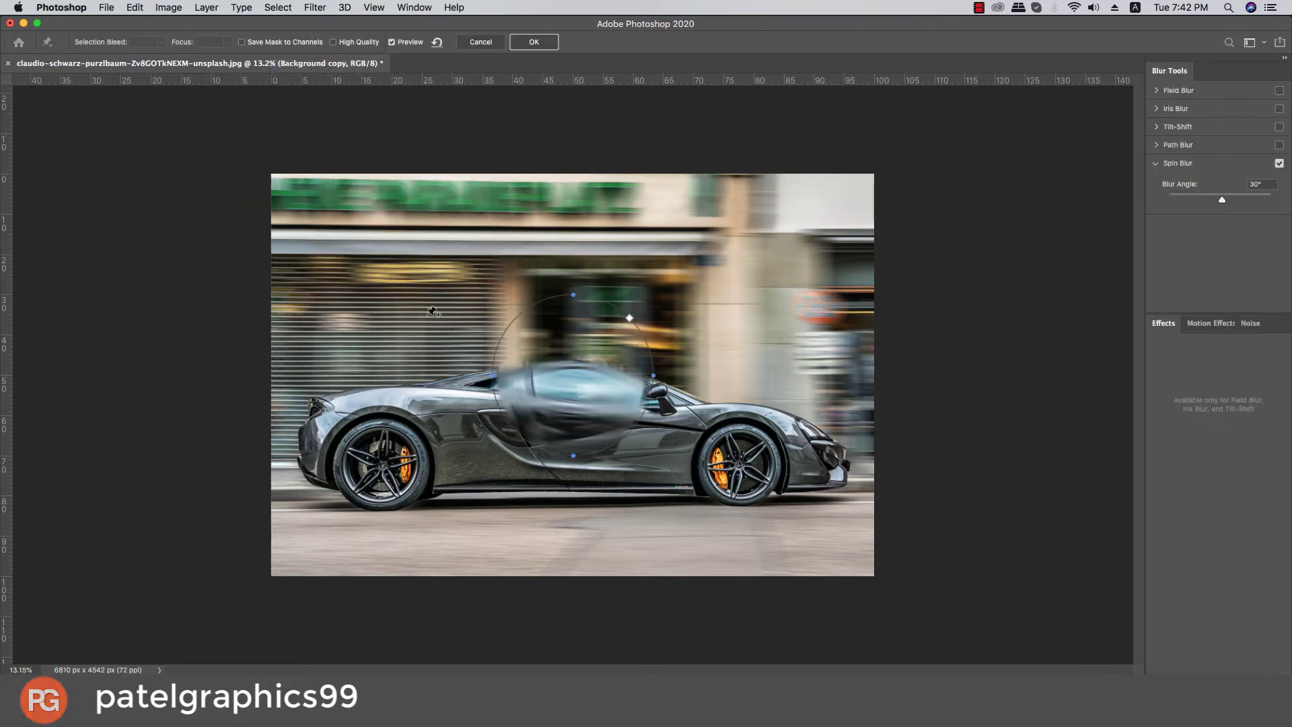
{"action": "mouse_move", "coordinate": [575, 380]}
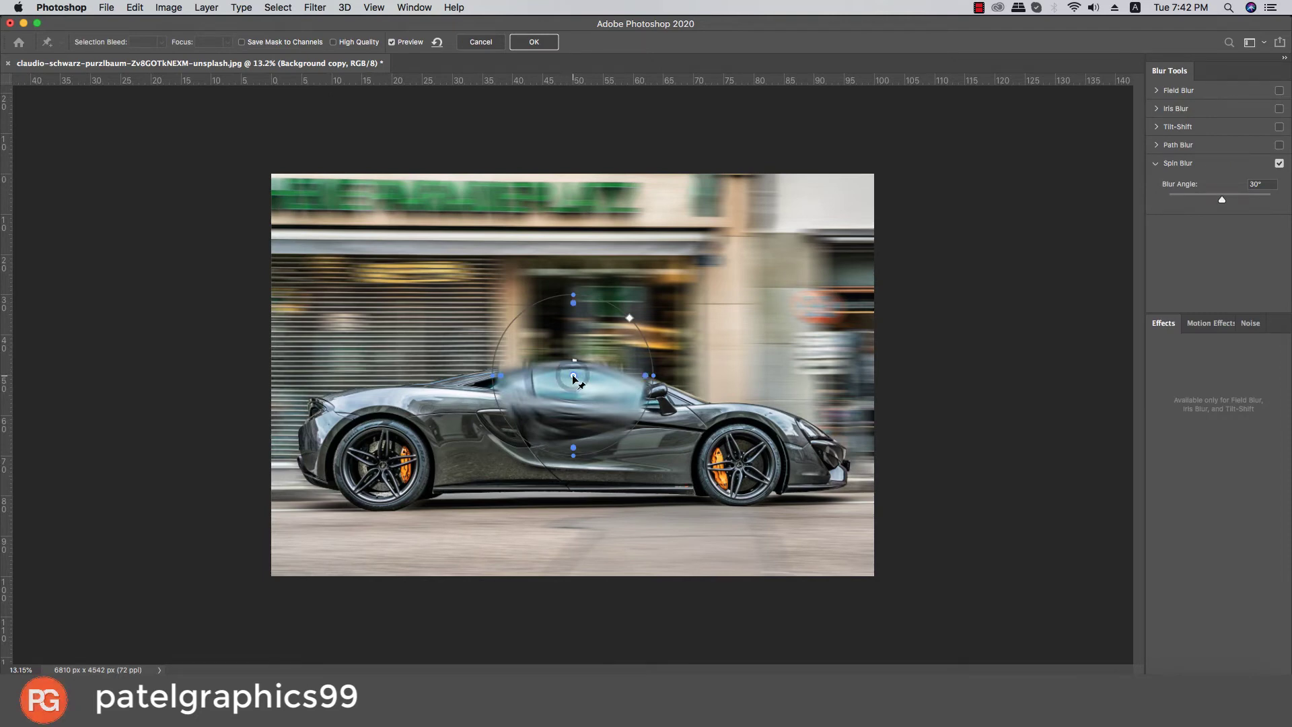
{"action": "left_click_drag", "start_coordinate": [574, 376], "coordinate": [382, 467]}
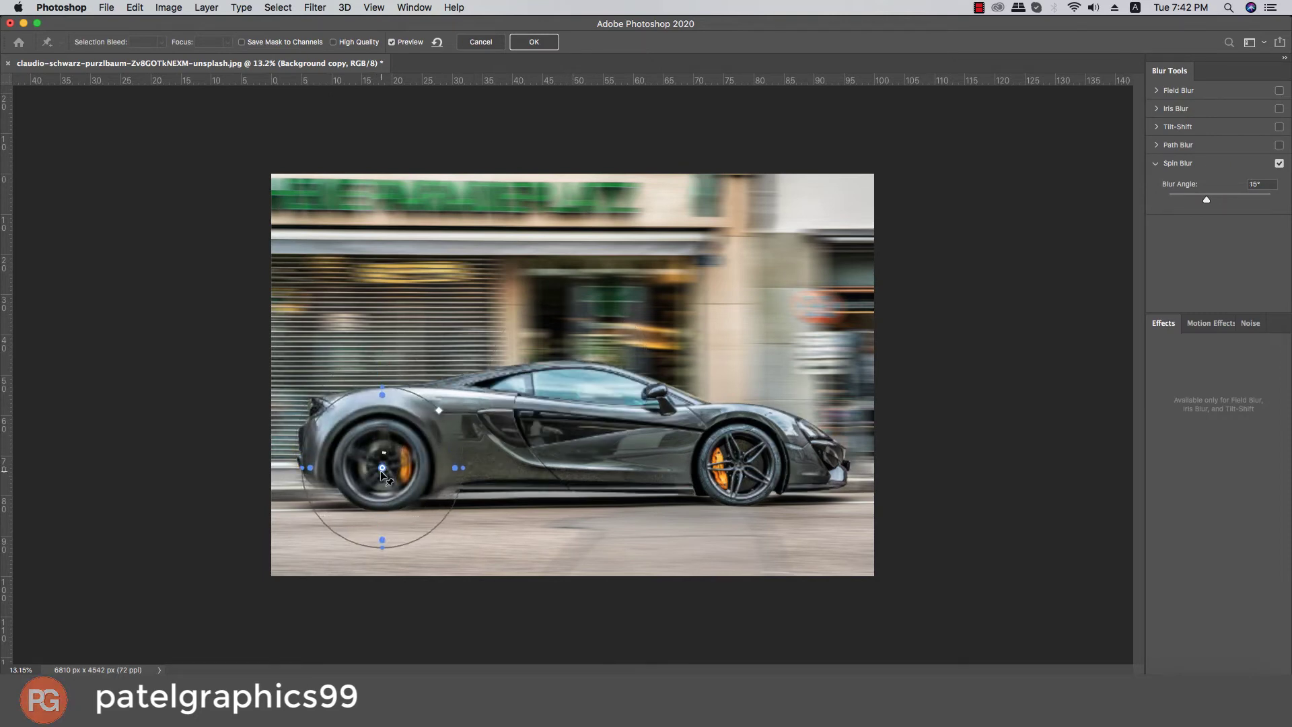
{"action": "left_click_drag", "start_coordinate": [382, 468], "coordinate": [383, 469]}
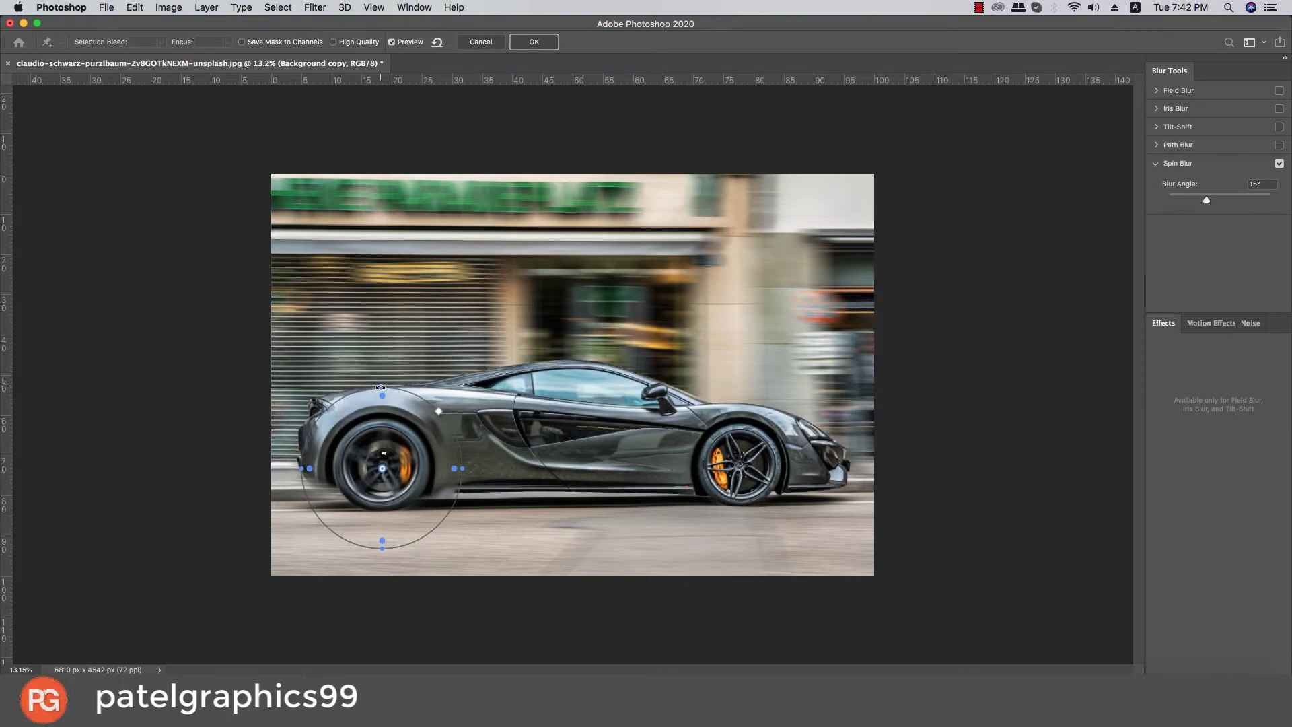
{"action": "mouse_move", "coordinate": [381, 395]}
{"action": "left_mouse_down"}
{"action": "mouse_move", "coordinate": [382, 432]}
{"action": "mouse_move", "coordinate": [412, 441]}
{"action": "left_mouse_up"}
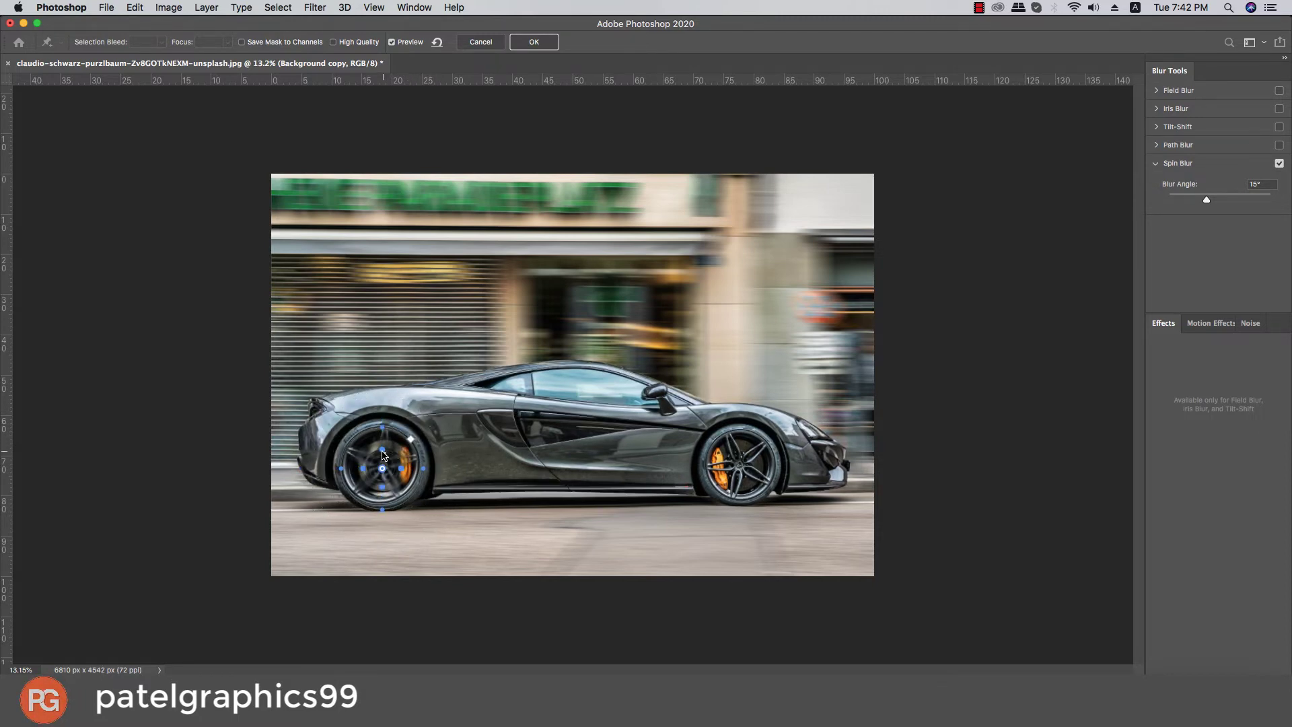
- Resize the spin blur ellipse and feather to fit the left tyre
{"action": "scroll", "coordinate": [471, 418], "scroll_direction": "up", "scroll_amount": 3}
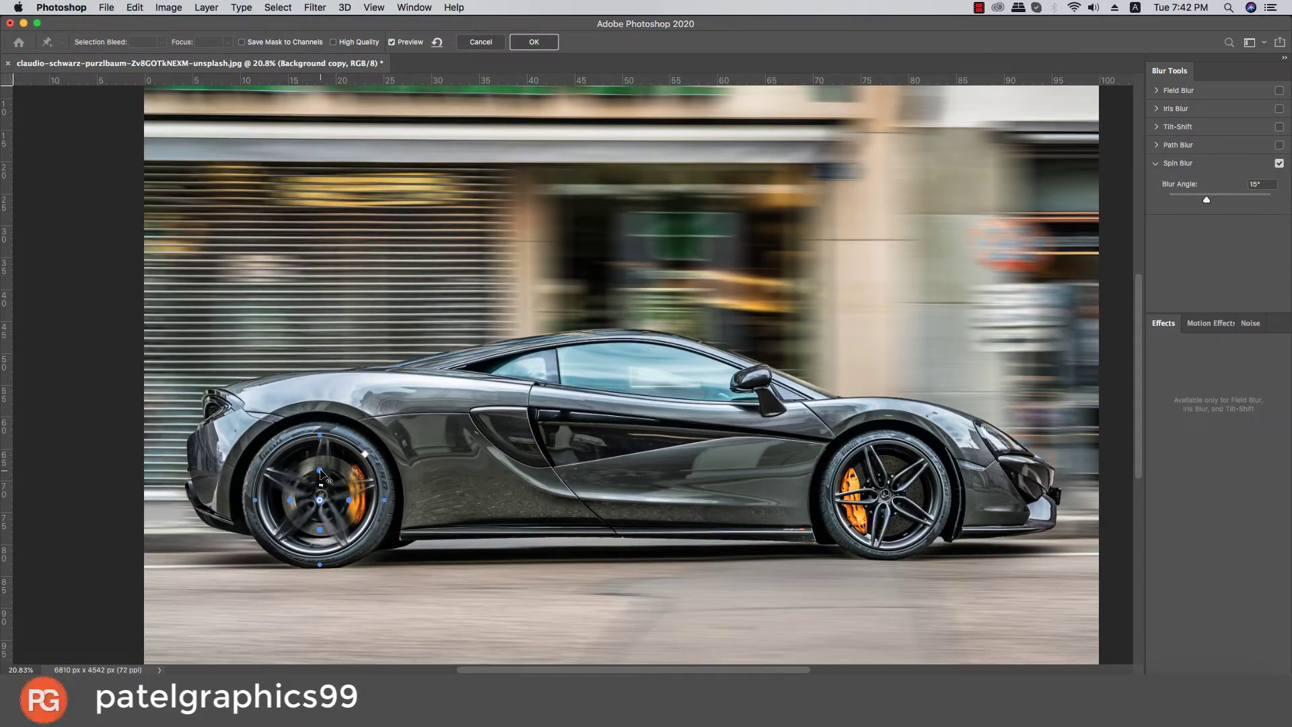
{"action": "left_click_drag", "start_coordinate": [320, 471], "coordinate": [321, 439]}
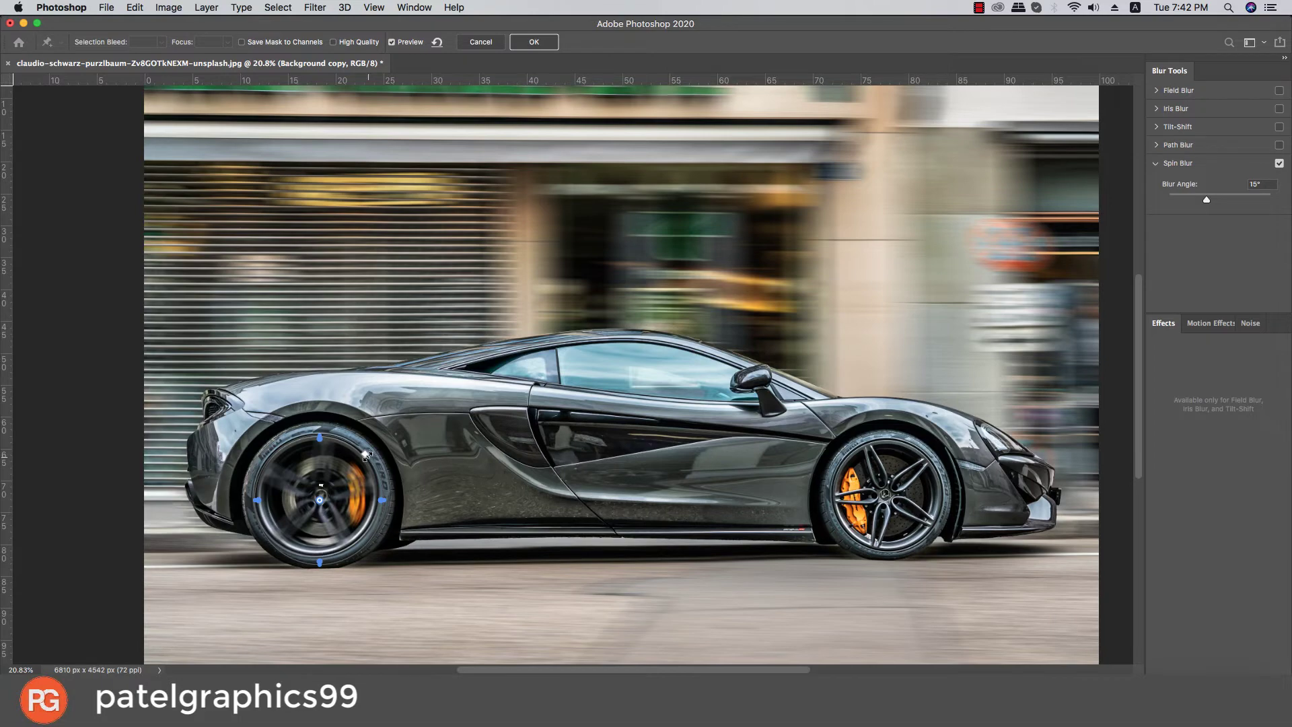
{"action": "left_click_drag", "start_coordinate": [367, 456], "coordinate": [363, 458]}
{"action": "scroll", "coordinate": [319, 466], "scroll_direction": "up", "scroll_amount": 3}
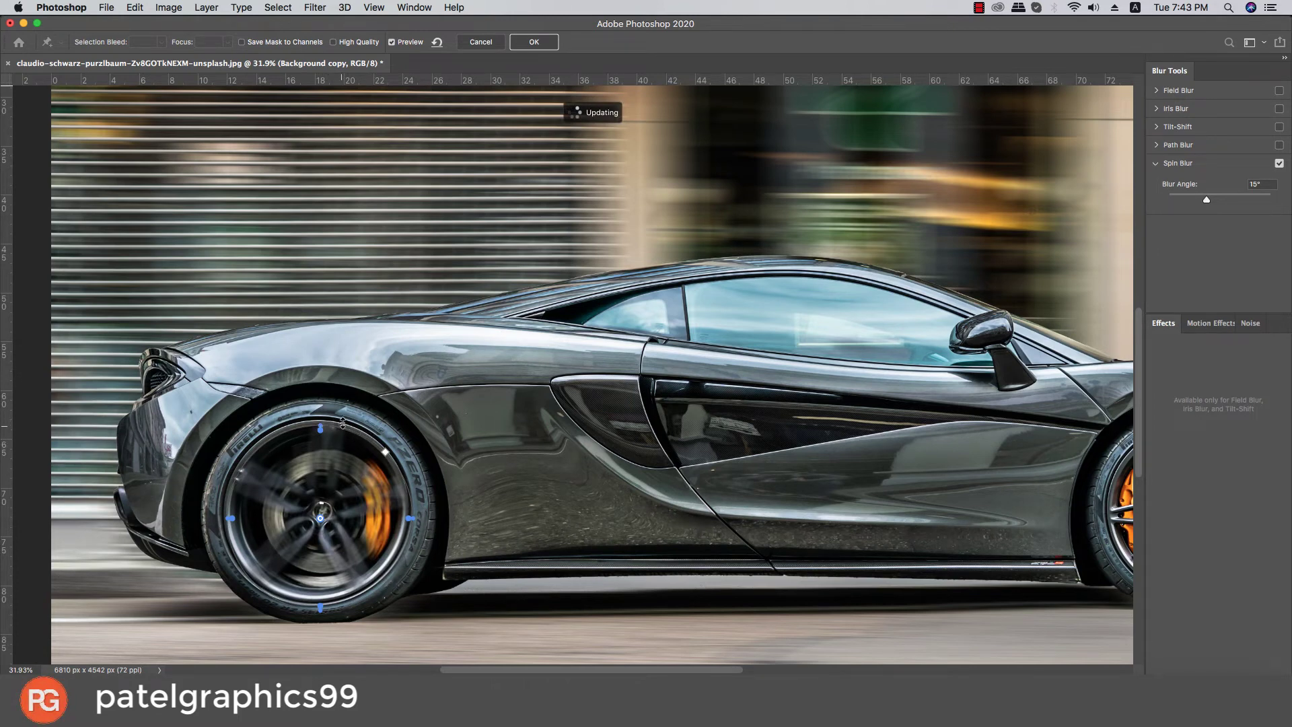
{"action": "left_click_drag", "start_coordinate": [336, 426], "coordinate": [342, 426]}
{"action": "left_click_drag", "start_coordinate": [320, 518], "coordinate": [320, 512]}
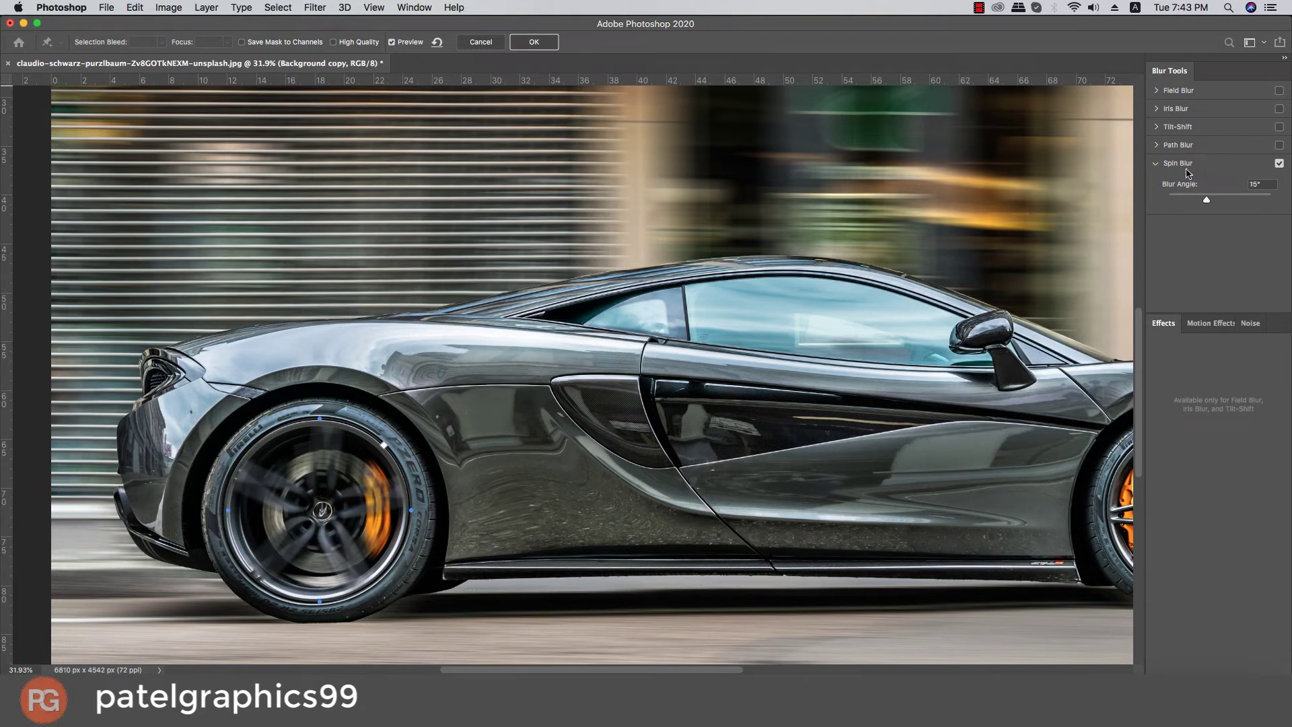
- Set the left wheel's spin Blur Angle to 20°
{"action": "left_click_drag", "start_coordinate": [1209, 200], "coordinate": [1219, 200]}
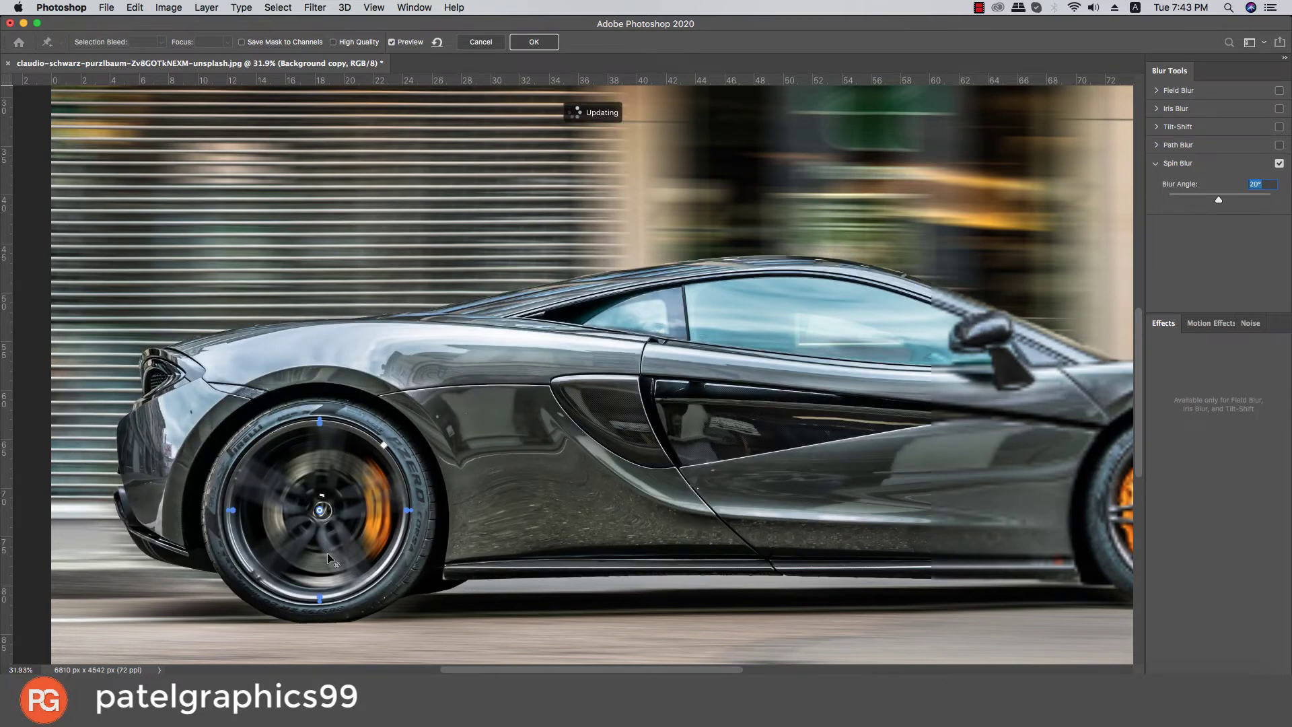
{"action": "scroll", "coordinate": [327, 552], "scroll_direction": "down", "scroll_amount": 3}
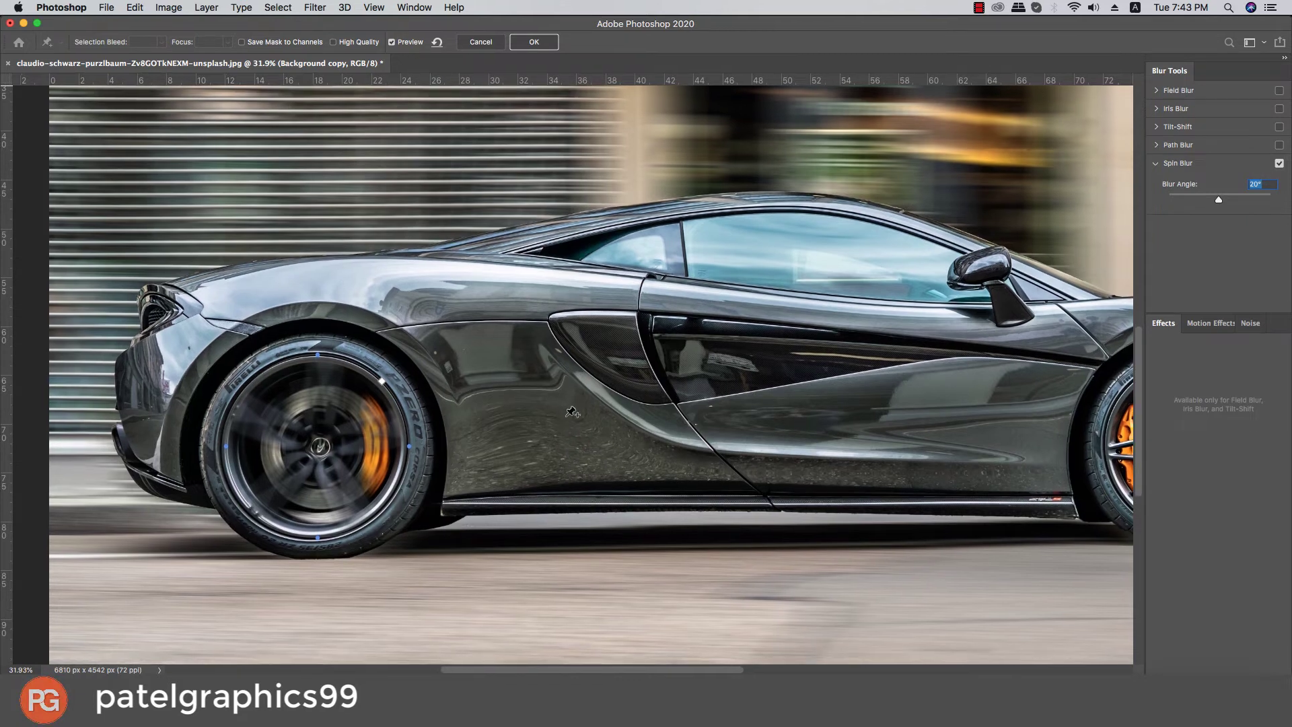
{"action": "scroll", "coordinate": [572, 412], "scroll_direction": "right", "scroll_amount": 2}
{"action": "scroll", "coordinate": [572, 412], "scroll_direction": "right", "scroll_amount": 2}
{"action": "scroll", "coordinate": [572, 412], "scroll_direction": "right", "scroll_amount": 1}
{"action": "scroll", "coordinate": [572, 412], "scroll_direction": "right", "scroll_amount": 1}
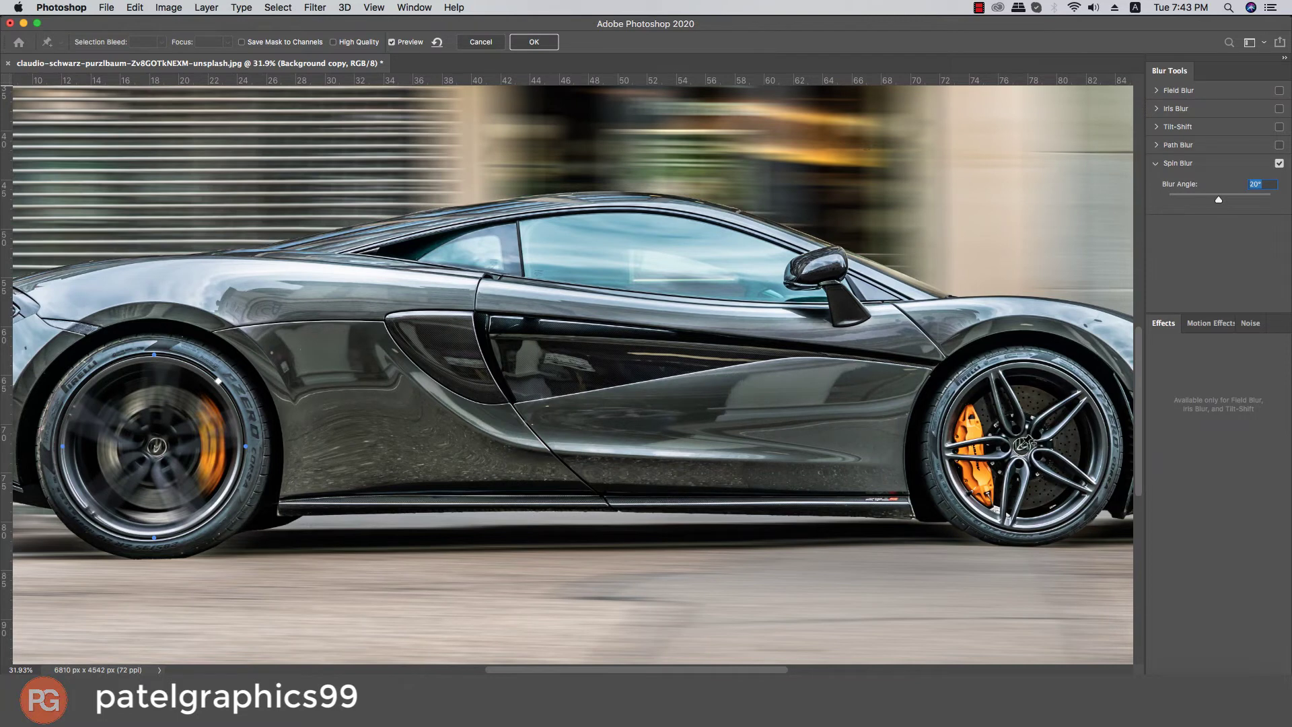
- Add a second Spin Blur pin on the right wheel and shrink it to fit the wheel
{"action": "left_click", "coordinate": [1023, 445]}
{"action": "left_click_drag", "start_coordinate": [1032, 431], "coordinate": [1042, 409]}
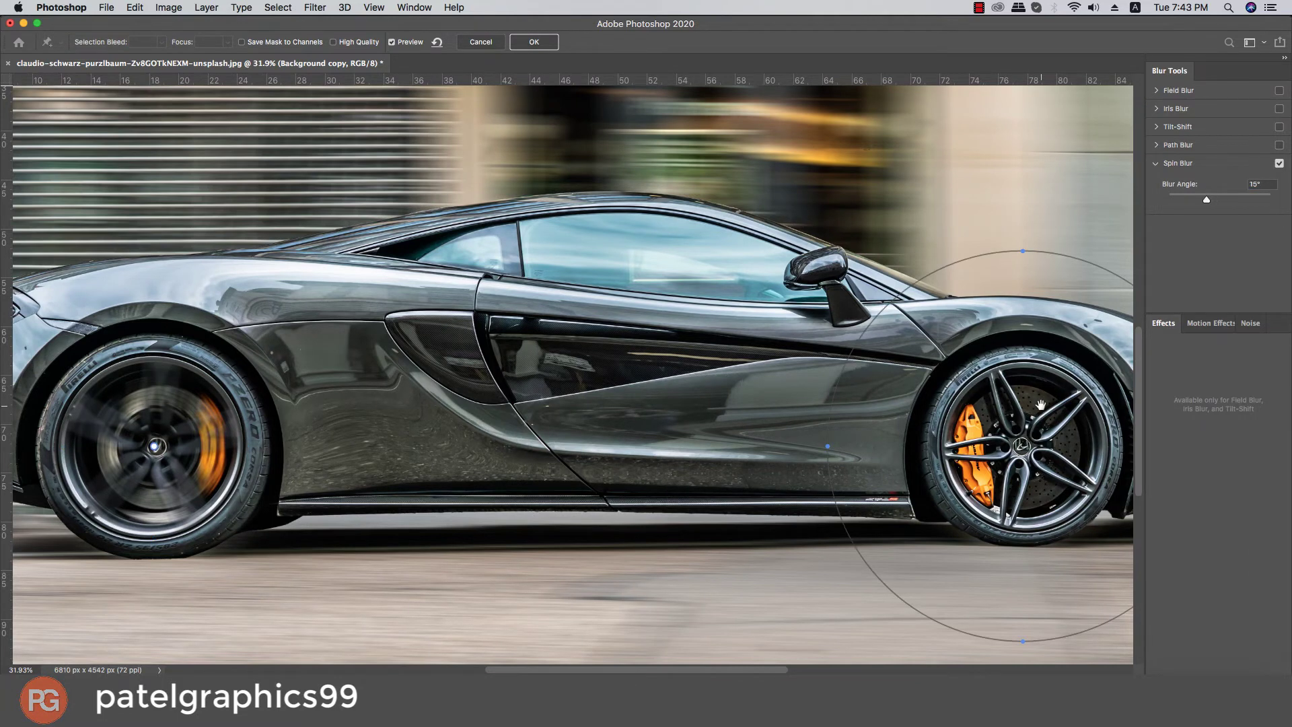
{"action": "scroll", "coordinate": [892, 417], "scroll_direction": "right", "scroll_amount": 5}
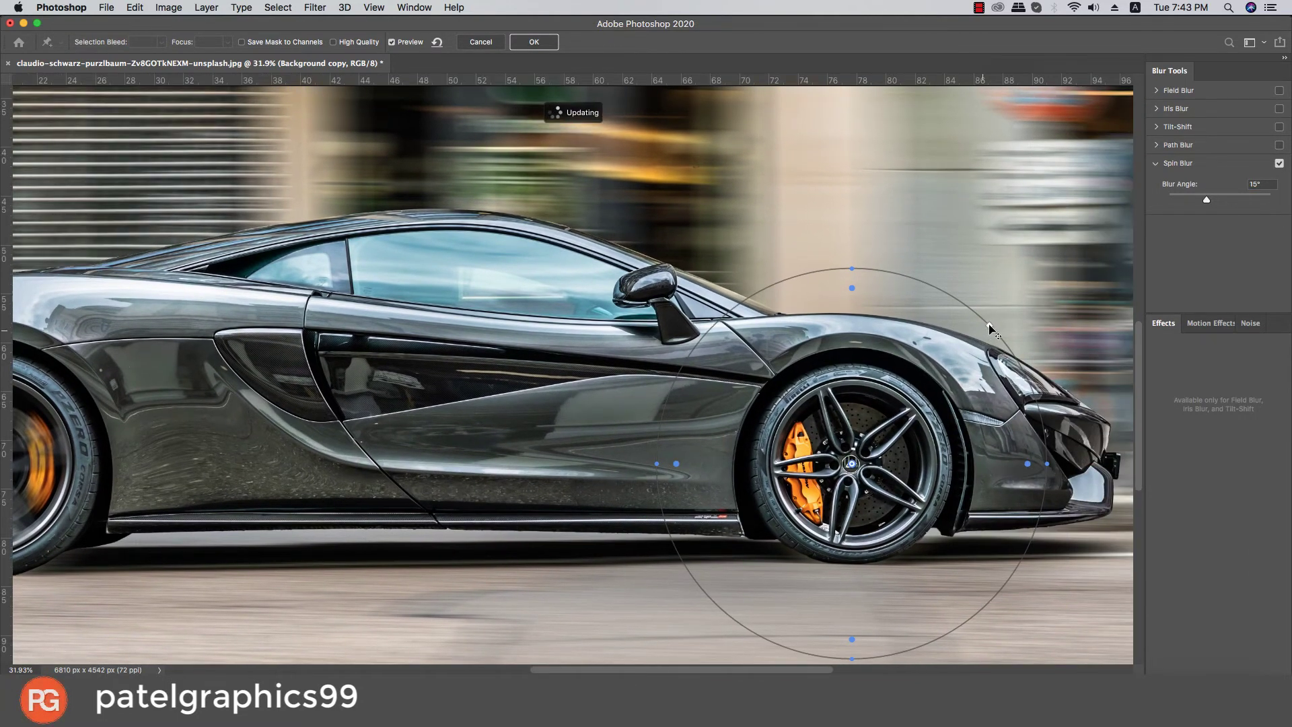
{"action": "left_click_drag", "start_coordinate": [990, 330], "coordinate": [927, 414]}
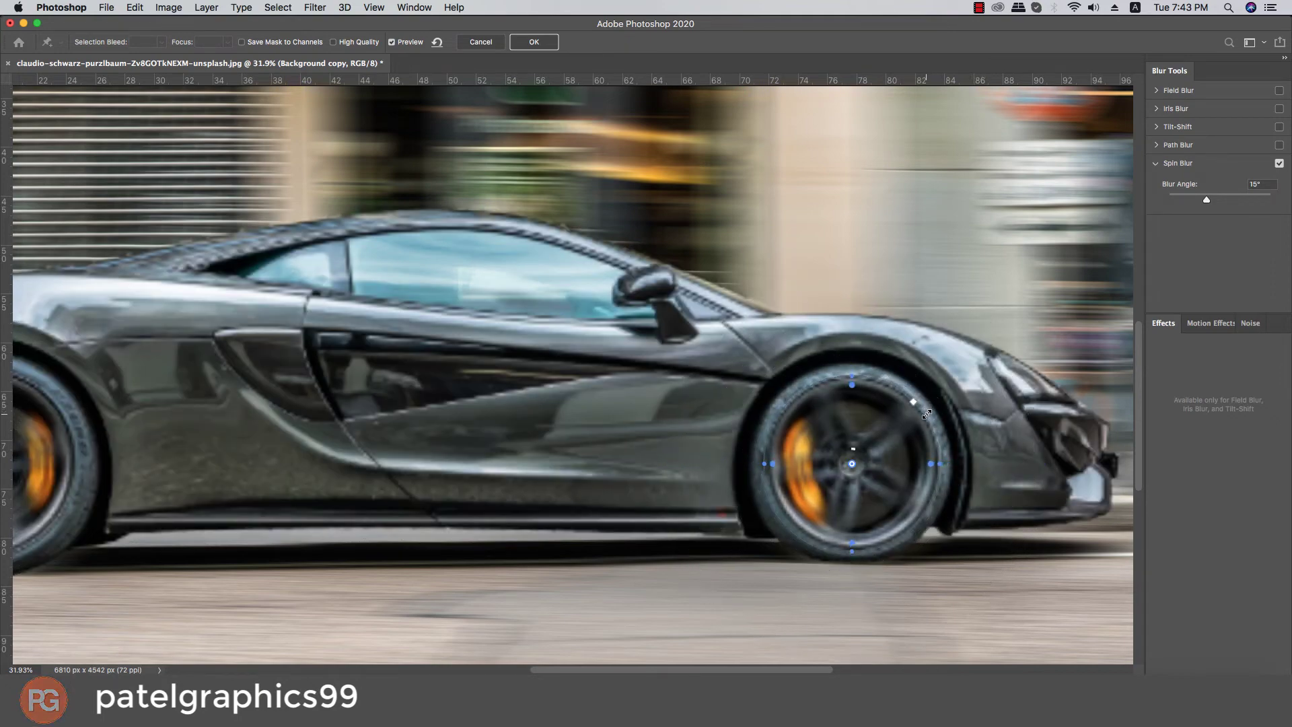
{"action": "left_click_drag", "start_coordinate": [927, 415], "coordinate": [927, 418]}
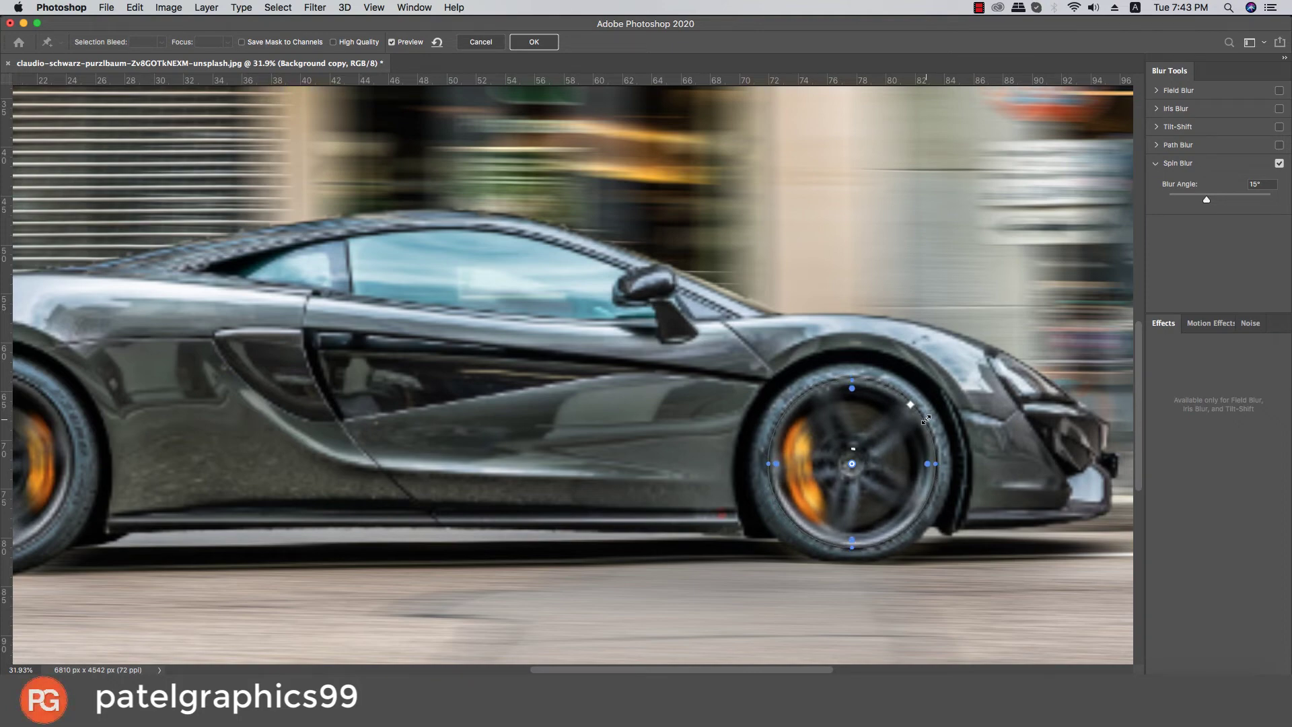
{"action": "scroll", "coordinate": [828, 455], "scroll_direction": "down", "scroll_amount": 1}
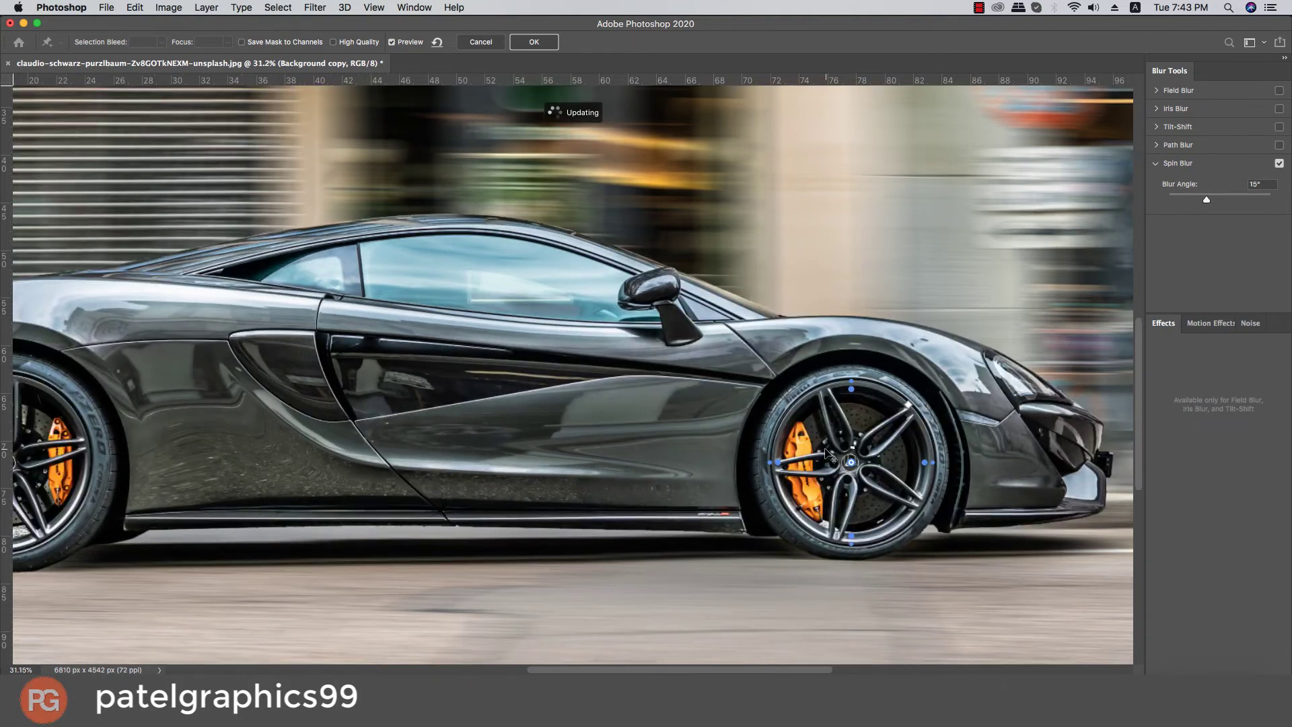
{"action": "scroll", "coordinate": [828, 455], "scroll_direction": "down", "scroll_amount": 2}
{"action": "scroll", "coordinate": [741, 454], "scroll_direction": "down", "scroll_amount": 3}
{"action": "scroll", "coordinate": [682, 453], "scroll_direction": "down", "scroll_amount": 3}
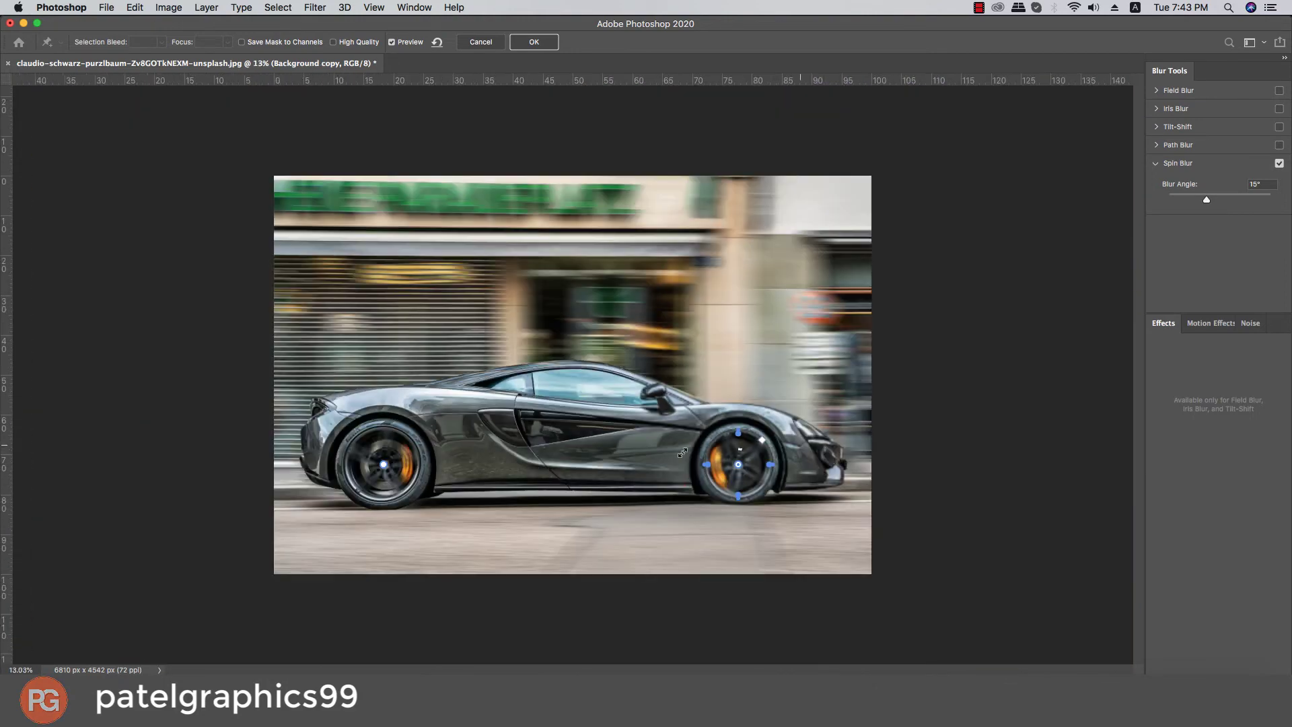
{"action": "scroll", "coordinate": [626, 478], "scroll_direction": "up", "scroll_amount": 1}
{"action": "scroll", "coordinate": [673, 474], "scroll_direction": "up", "scroll_amount": 1}
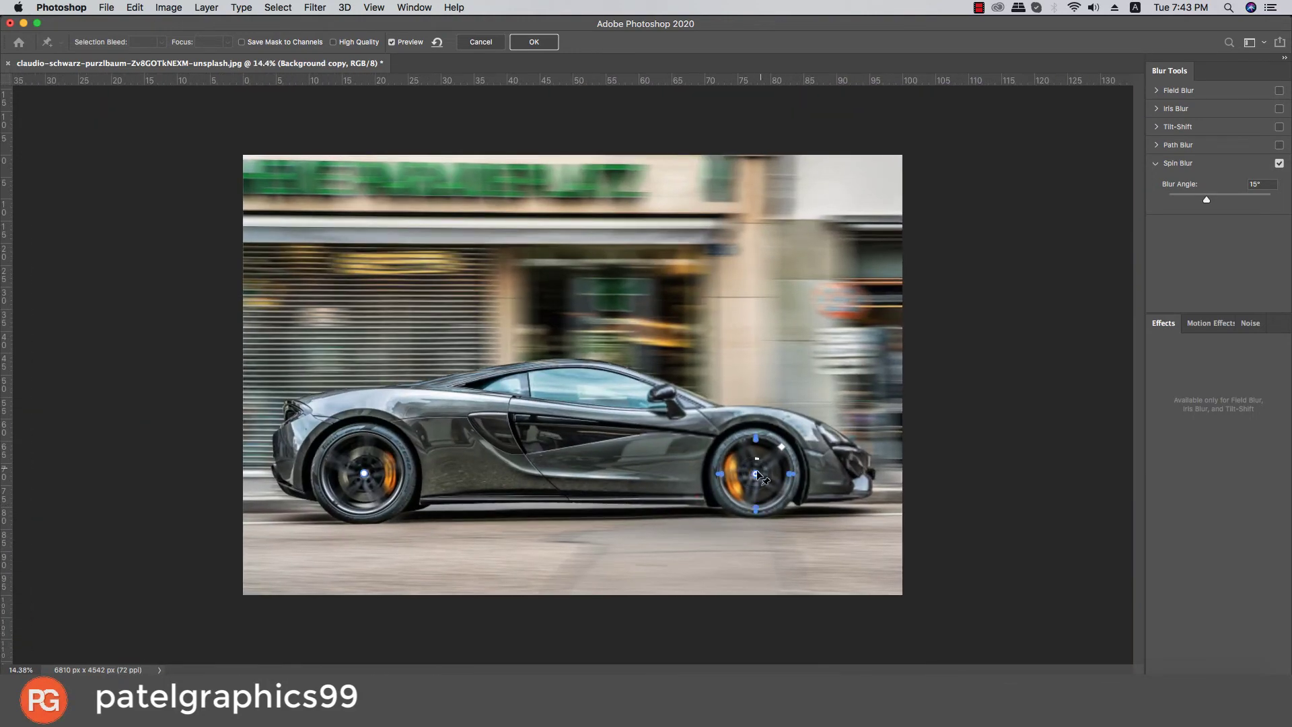
- Compare both wheel pins, set the right wheel's Blur Angle to 20°, and apply the spin blur
{"action": "left_click", "coordinate": [364, 474]}
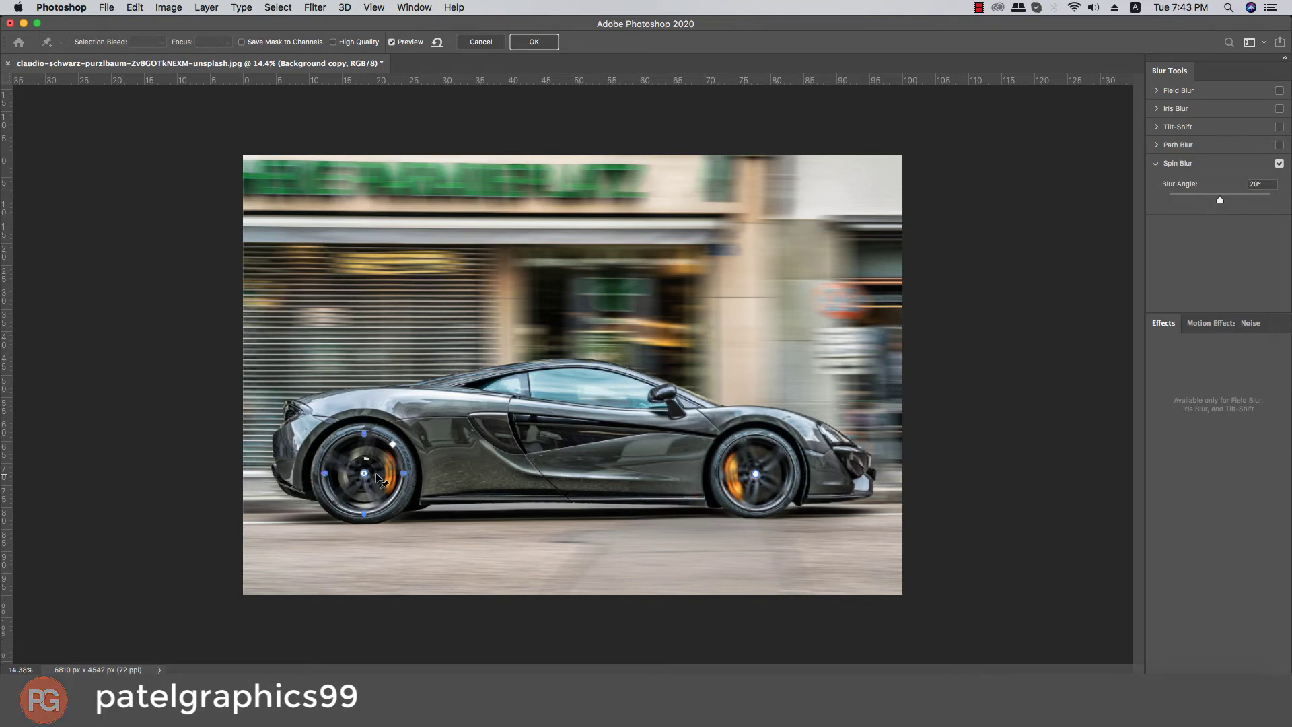
{"action": "left_click", "coordinate": [756, 476]}
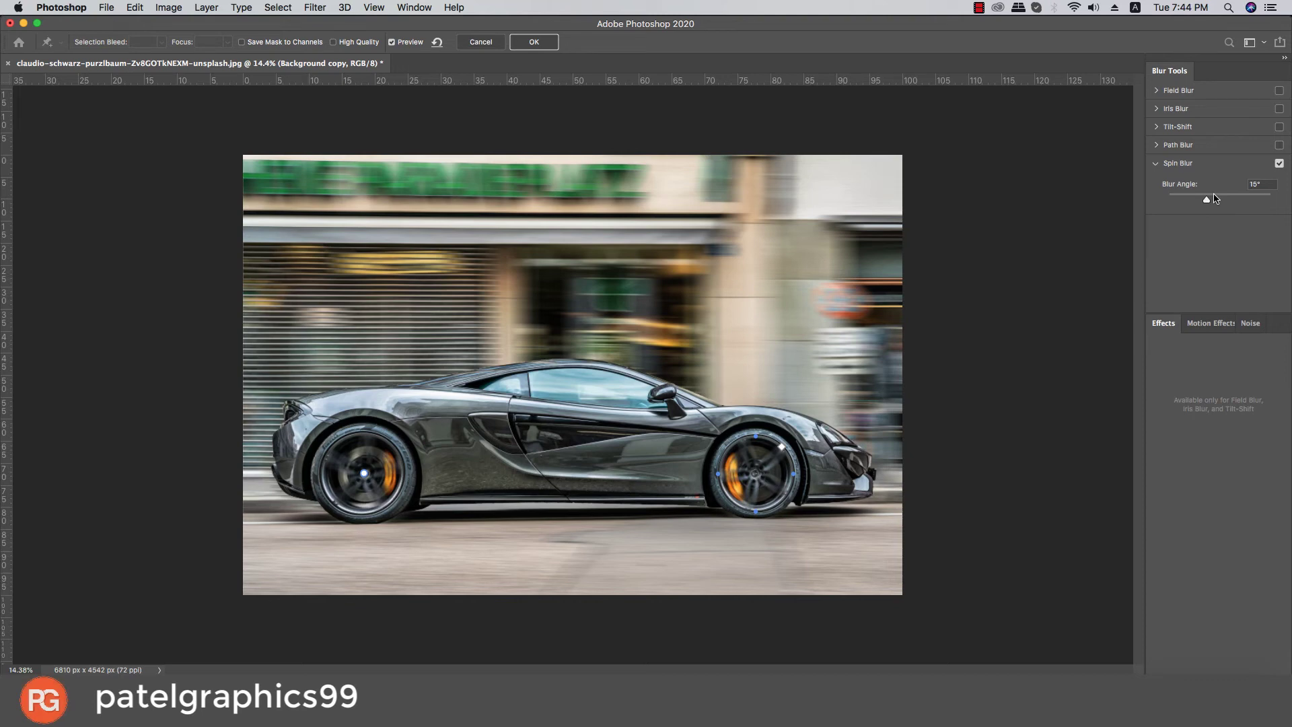
{"action": "left_click", "coordinate": [362, 474]}
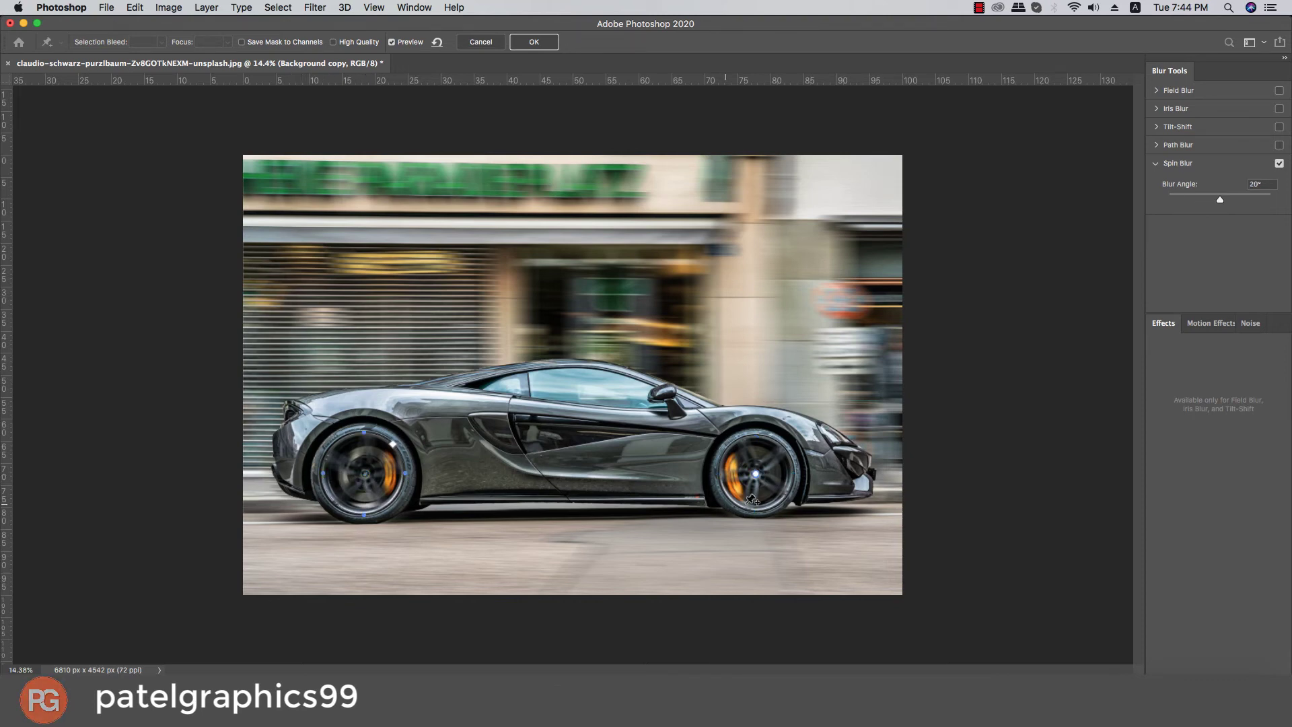
{"action": "left_click", "coordinate": [756, 475]}
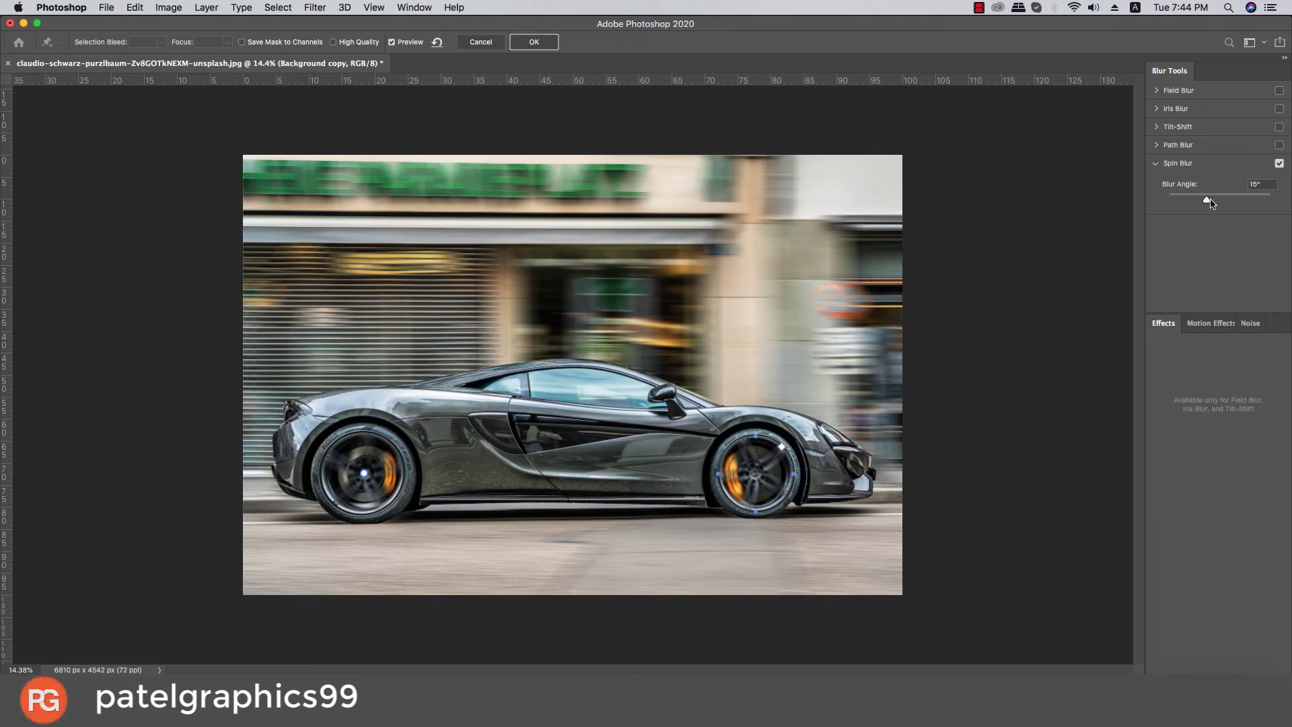
{"action": "left_click_drag", "start_coordinate": [1210, 200], "coordinate": [1220, 214]}
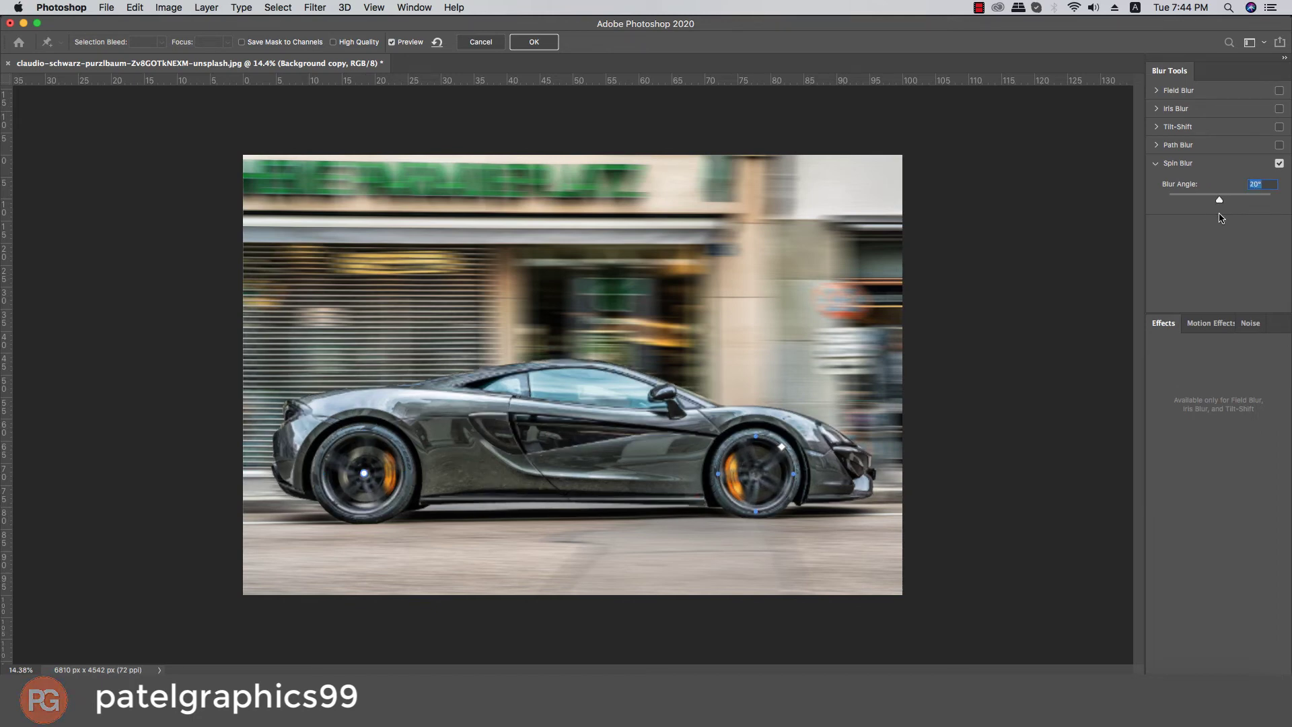
{"action": "left_click", "coordinate": [519, 42]}
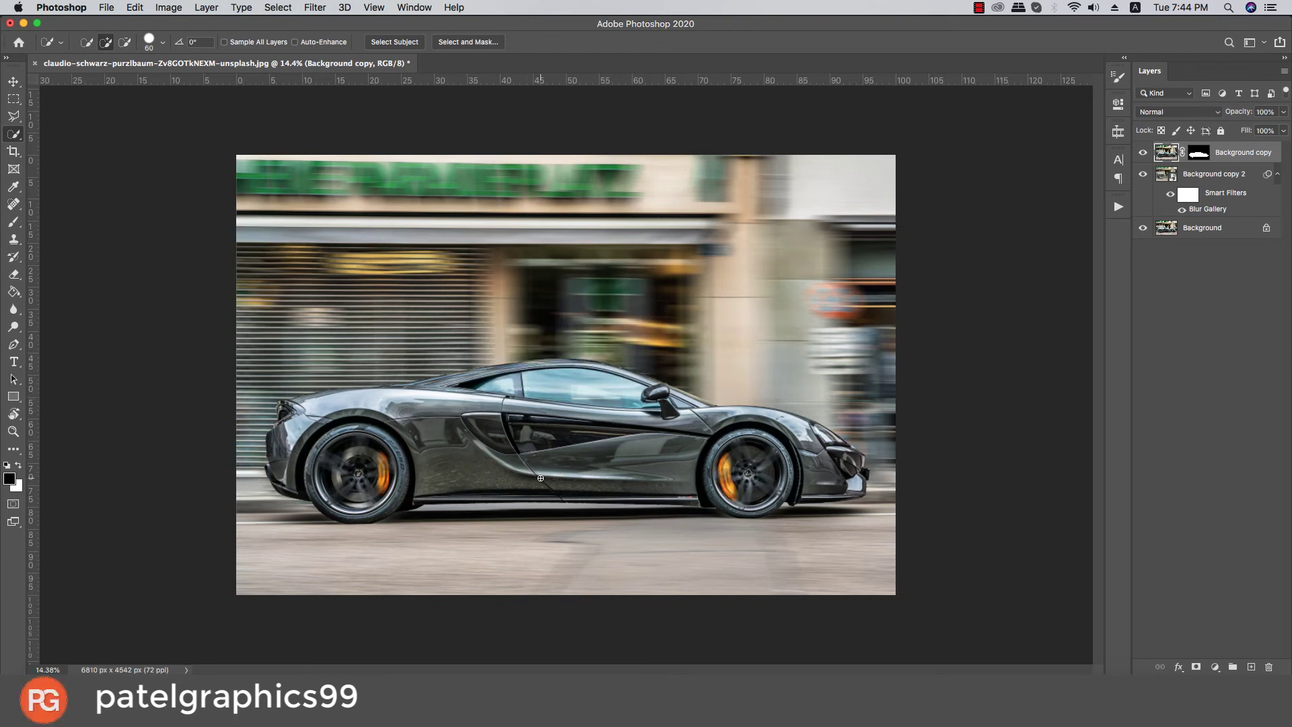
- Select the blurred layers together and add a new empty Layer 1 on top
{"action": "scroll", "coordinate": [781, 500], "scroll_direction": "up", "scroll_amount": 3}
{"action": "scroll", "coordinate": [791, 498], "scroll_direction": "up", "scroll_amount": 3}
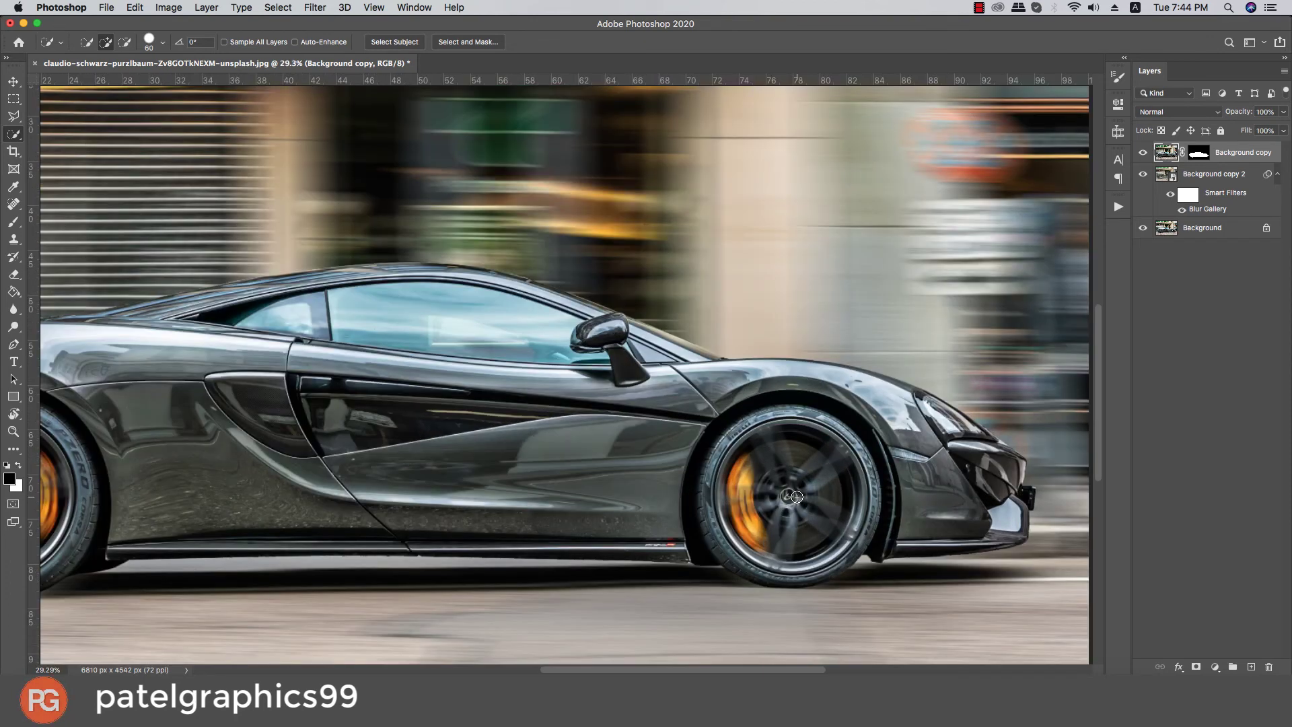
{"action": "scroll", "coordinate": [796, 497], "scroll_direction": "down", "scroll_amount": 2}
{"action": "scroll", "coordinate": [796, 496], "scroll_direction": "down", "scroll_amount": 2}
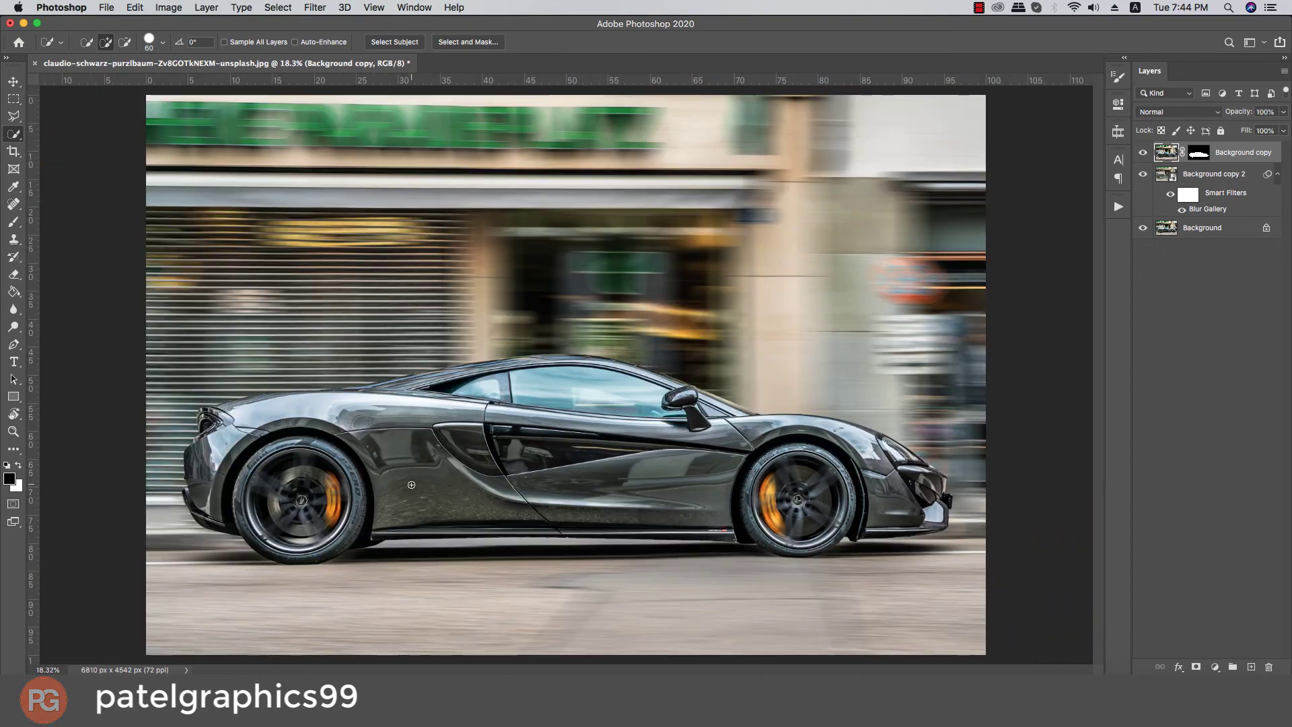
{"action": "scroll", "coordinate": [569, 365], "scroll_direction": "down", "scroll_amount": 2}
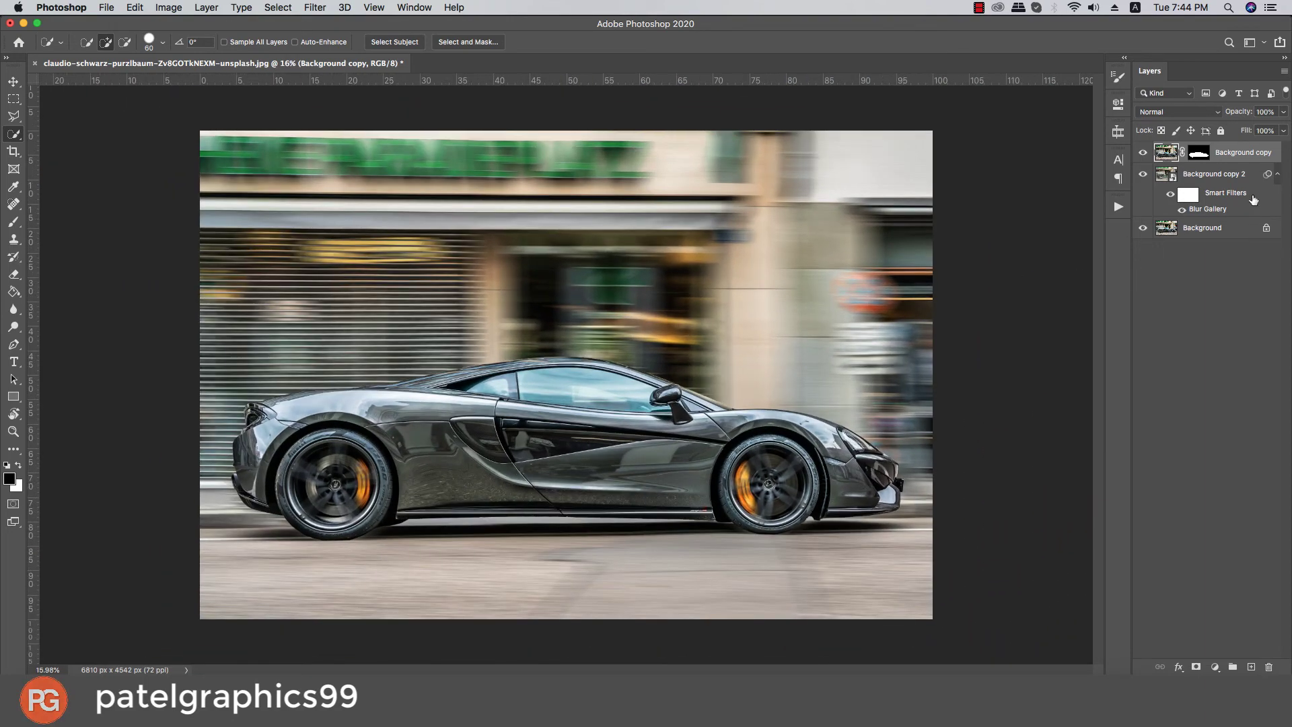
{"action": "left_click", "coordinate": [1251, 179], "text": "shift"}
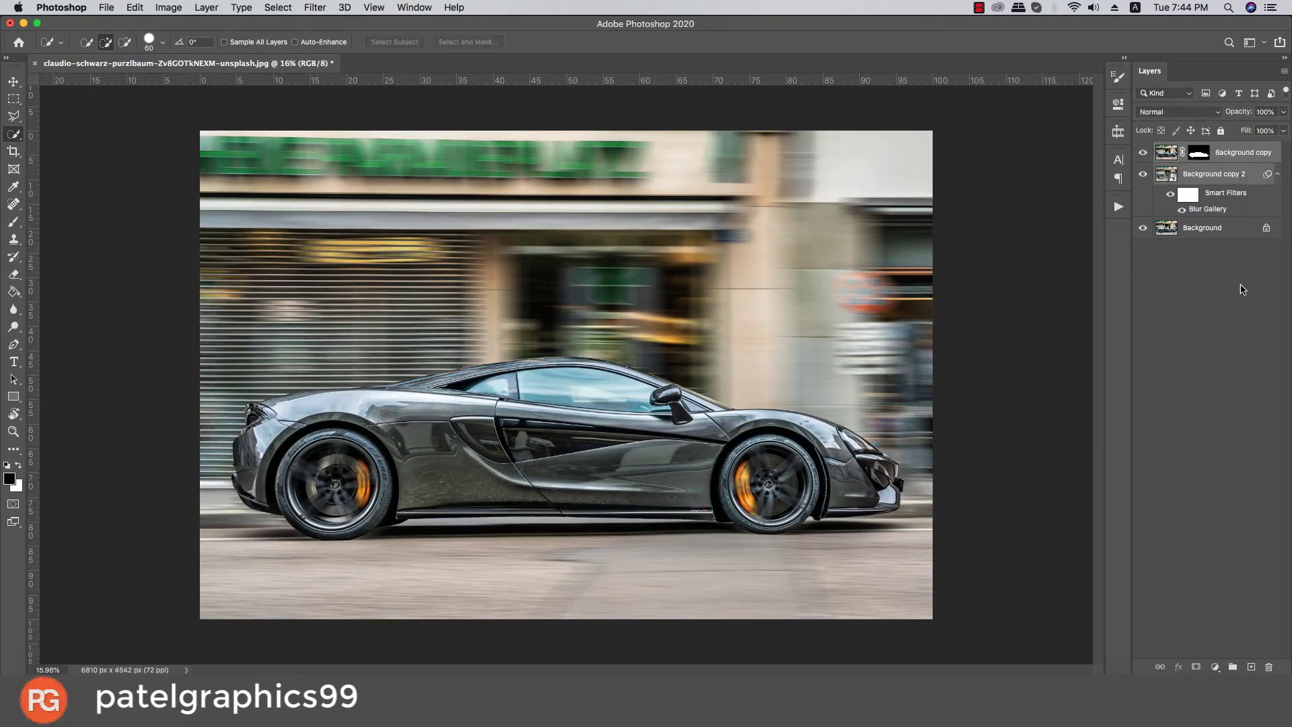
{"action": "left_click", "coordinate": [1251, 667]}
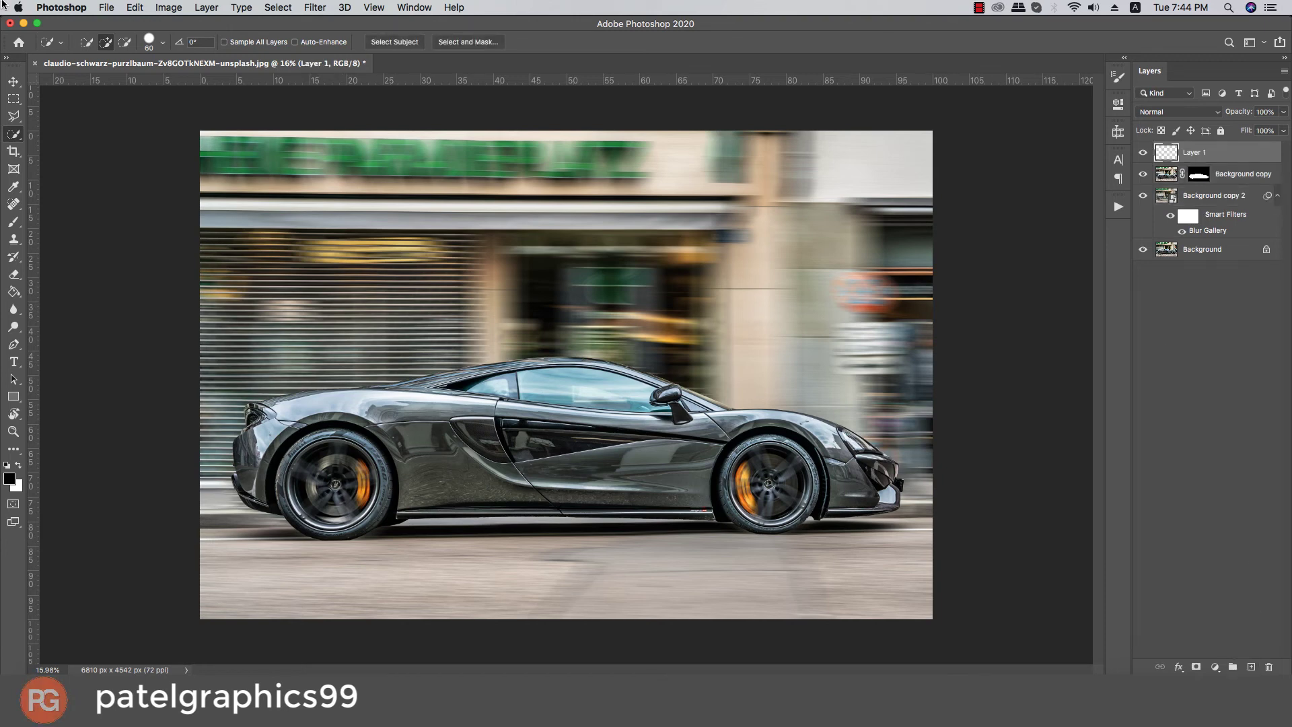
- Stamp a merged Multiply copy into Layer 1 via Apply Image and launch Camera Raw Filter
{"action": "left_click", "coordinate": [157, 10]}
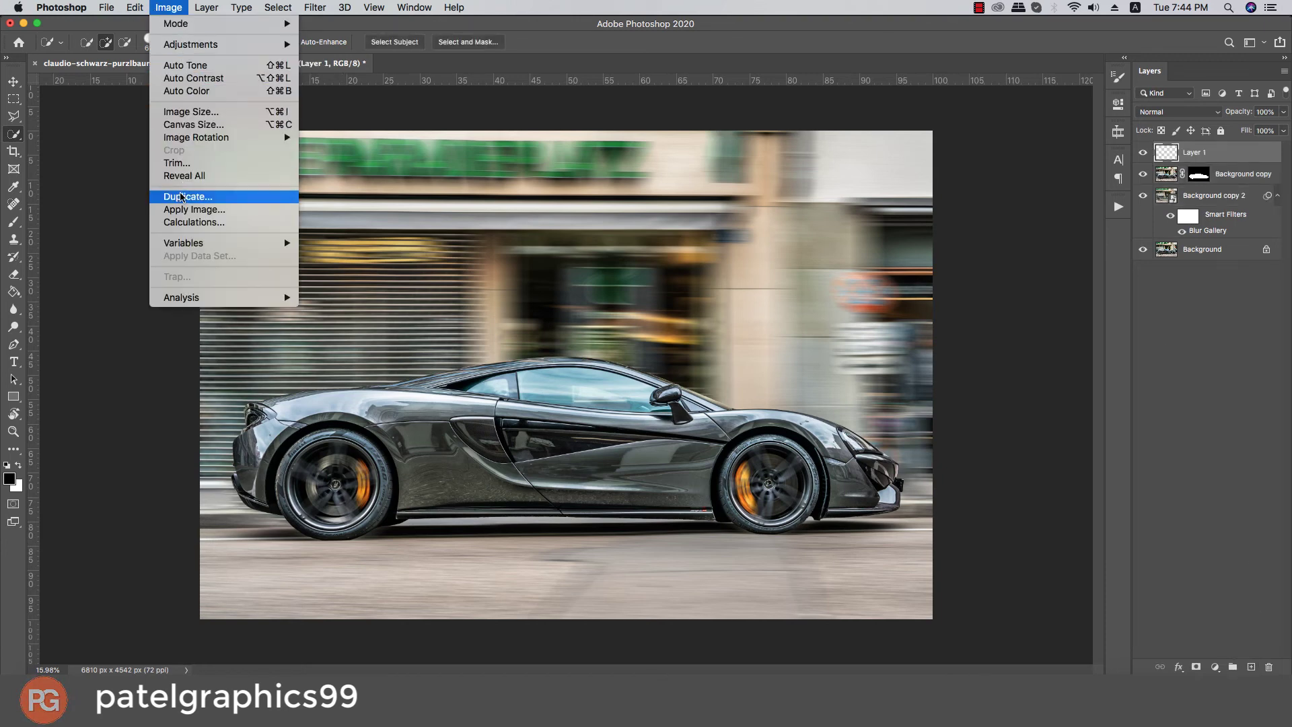
{"action": "left_click", "coordinate": [194, 209]}
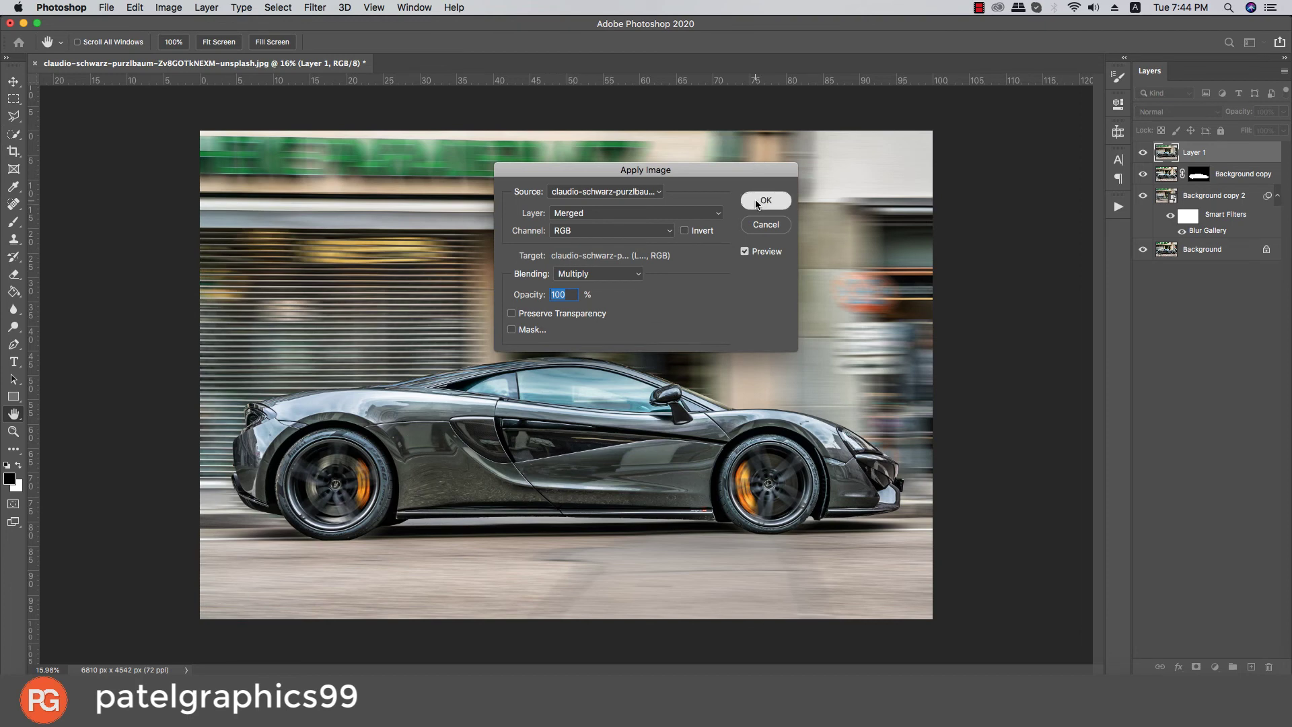
{"action": "left_click", "coordinate": [764, 201]}
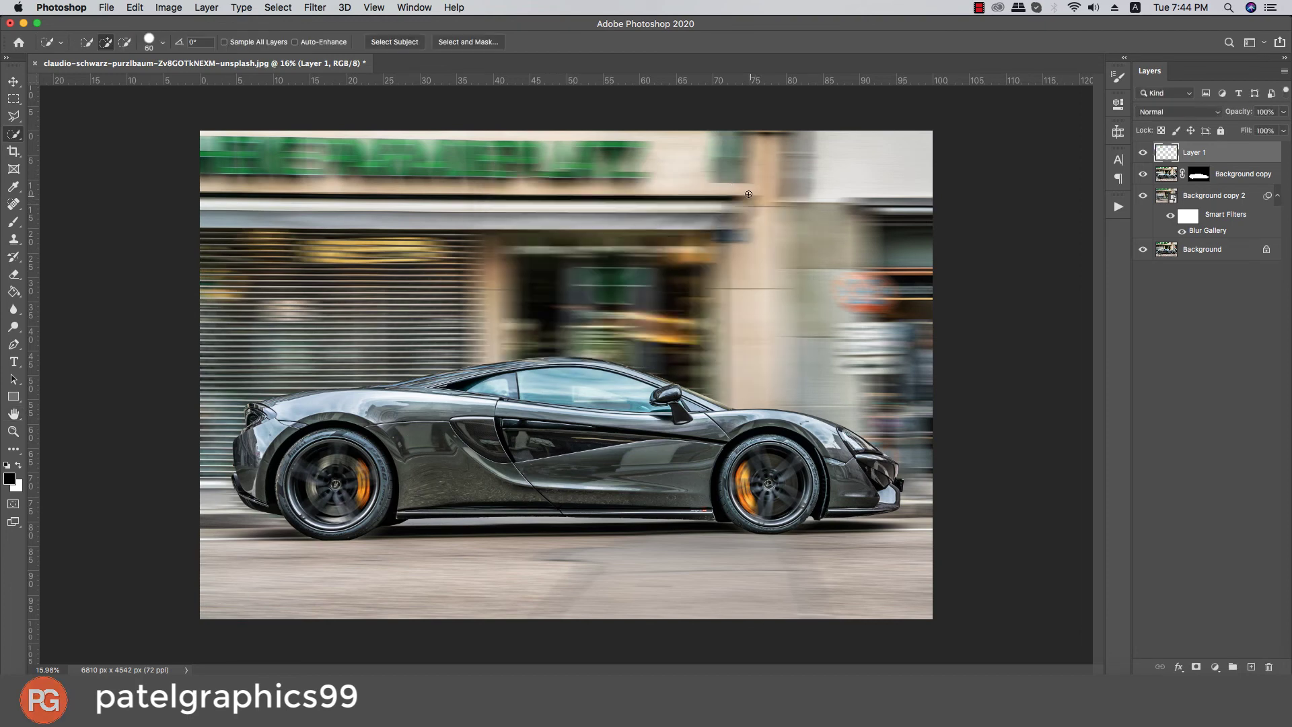
{"action": "left_click", "coordinate": [304, 8]}
{"action": "left_click", "coordinate": [330, 86]}
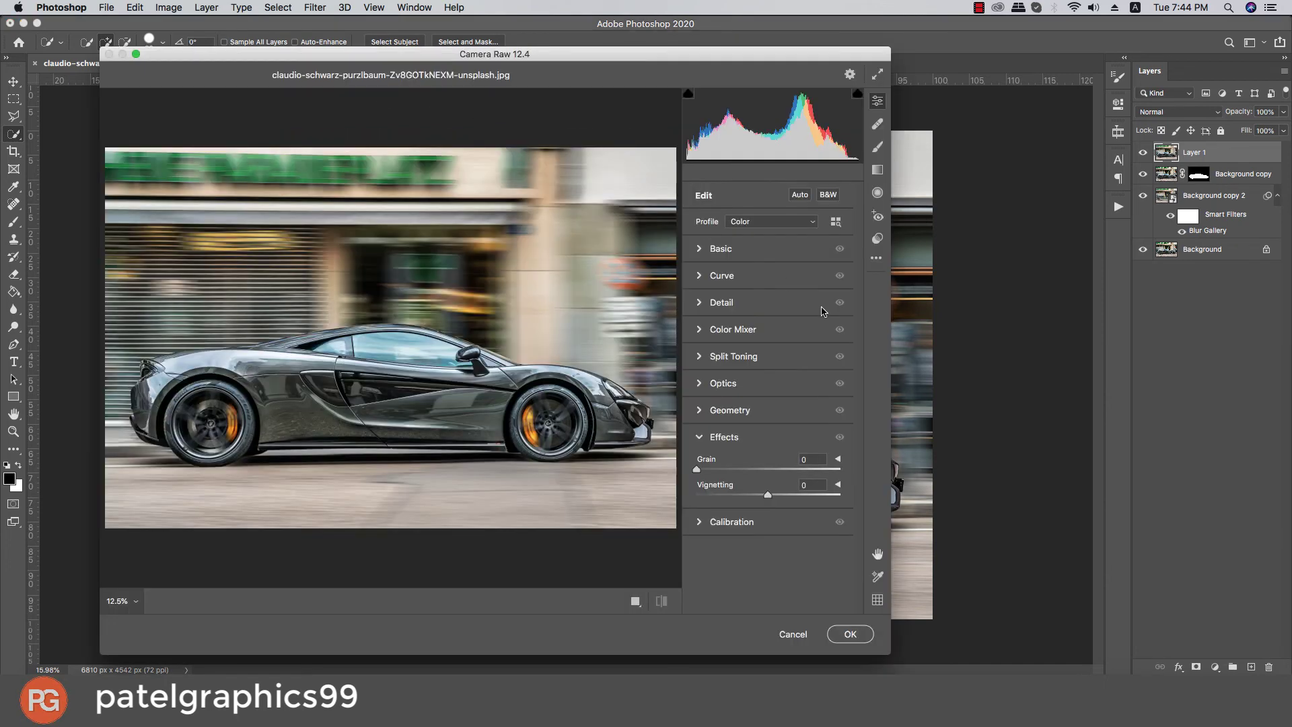
- Apply Auto tone, lower Highlights and raise Vibrance in Camera Raw
{"action": "left_click", "coordinate": [805, 197]}
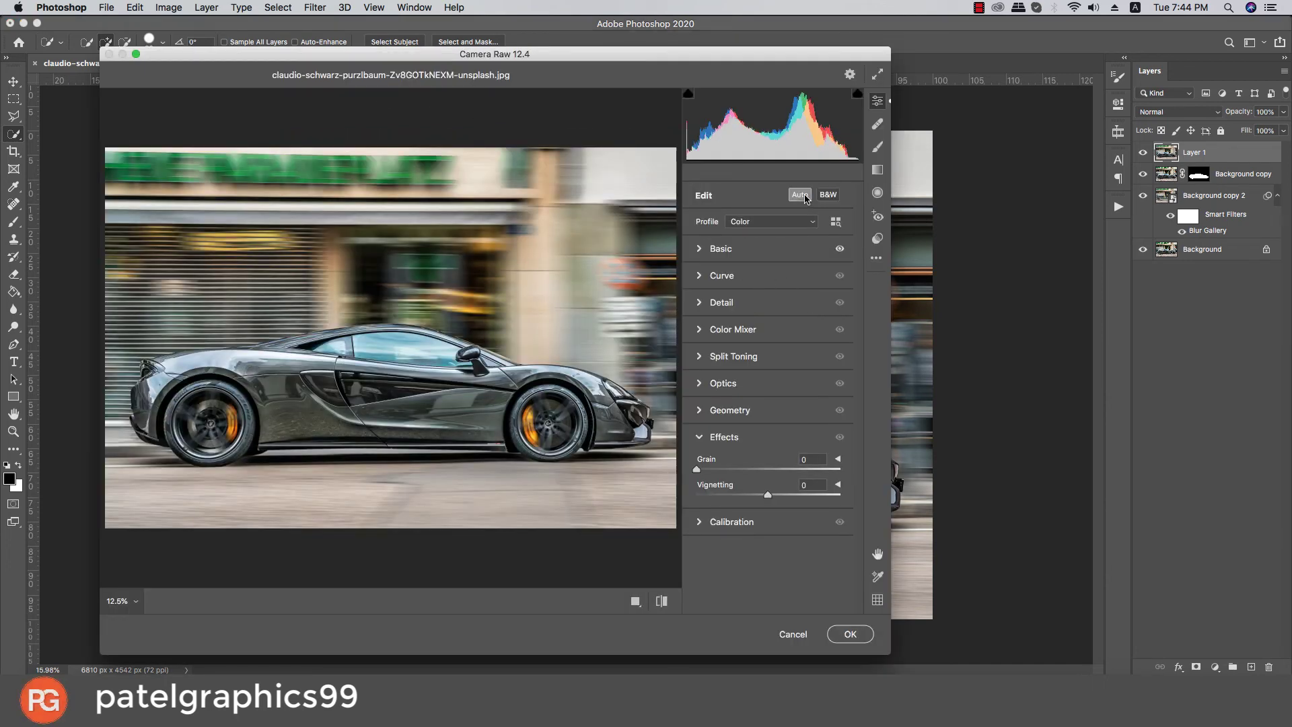
{"action": "left_click", "coordinate": [701, 252]}
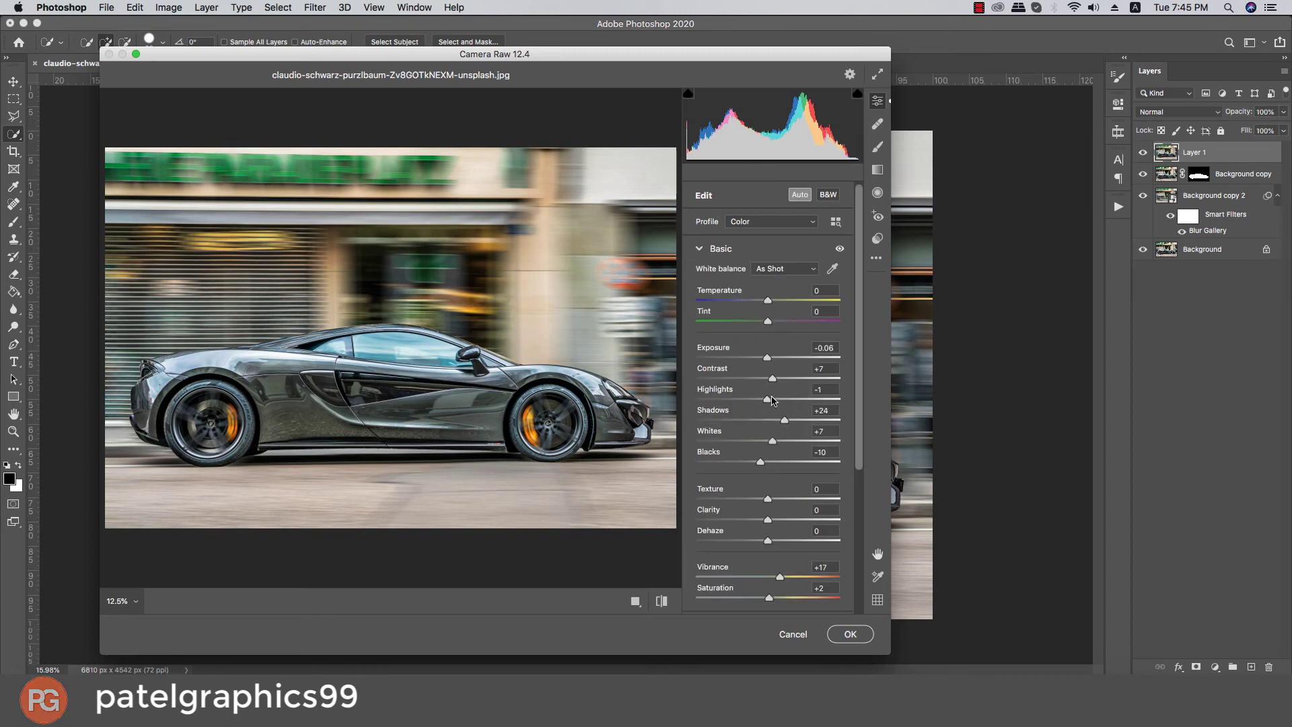
{"action": "left_click_drag", "start_coordinate": [768, 399], "coordinate": [749, 399]}
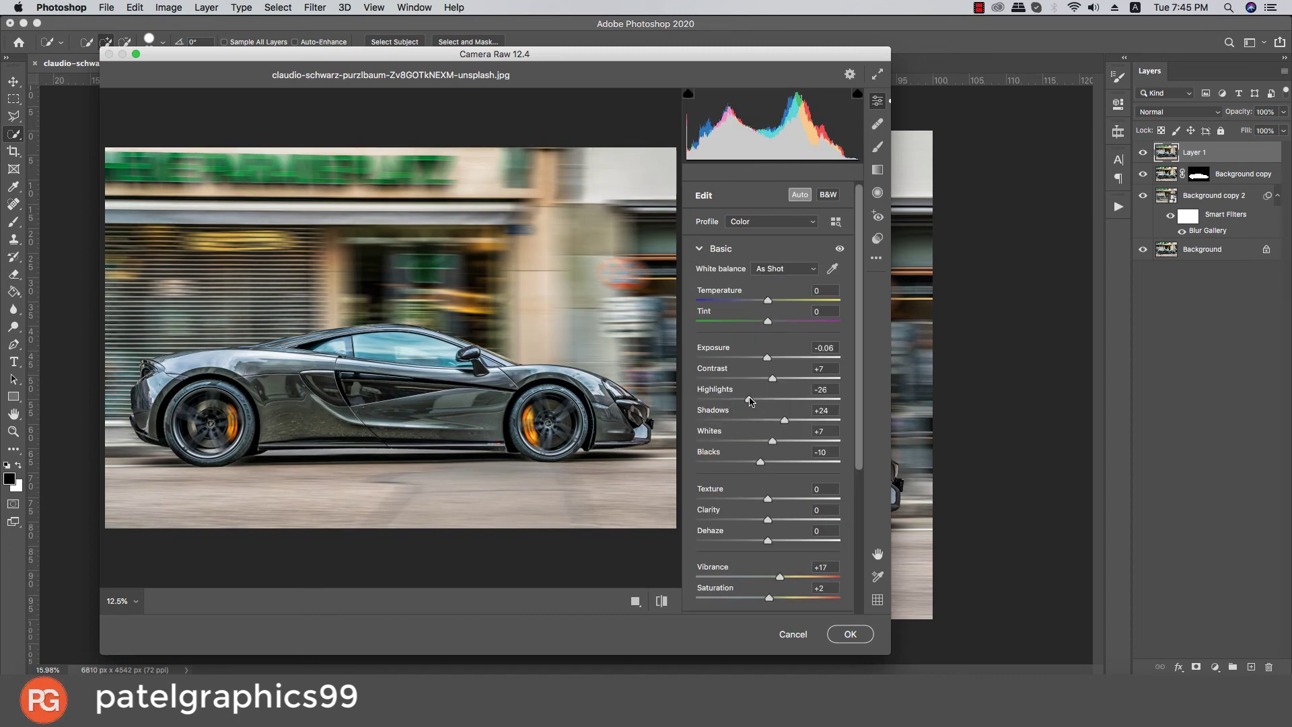
{"action": "mouse_move", "coordinate": [781, 578]}
{"action": "left_mouse_down"}
{"action": "mouse_move", "coordinate": [772, 605]}
{"action": "mouse_move", "coordinate": [781, 572]}
{"action": "left_mouse_up"}
- In HSL Saturation, boost the Oranges and mute the Yellows
{"action": "scroll", "coordinate": [777, 564], "scroll_direction": "down", "scroll_amount": 1}
{"action": "scroll", "coordinate": [777, 564], "scroll_direction": "down", "scroll_amount": 1}
{"action": "scroll", "coordinate": [754, 538], "scroll_direction": "down", "scroll_amount": 2}
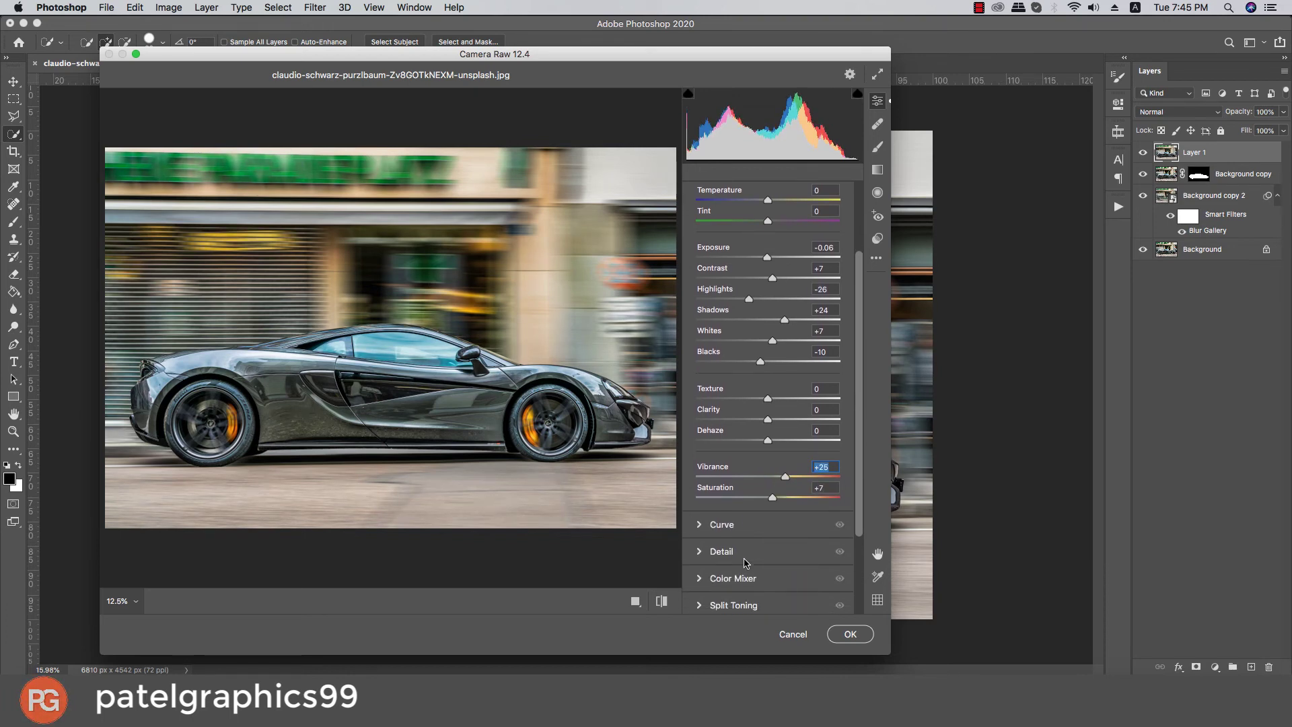
{"action": "scroll", "coordinate": [727, 518], "scroll_direction": "down", "scroll_amount": 2}
{"action": "scroll", "coordinate": [691, 501], "scroll_direction": "down", "scroll_amount": 2}
{"action": "left_click", "coordinate": [702, 513]}
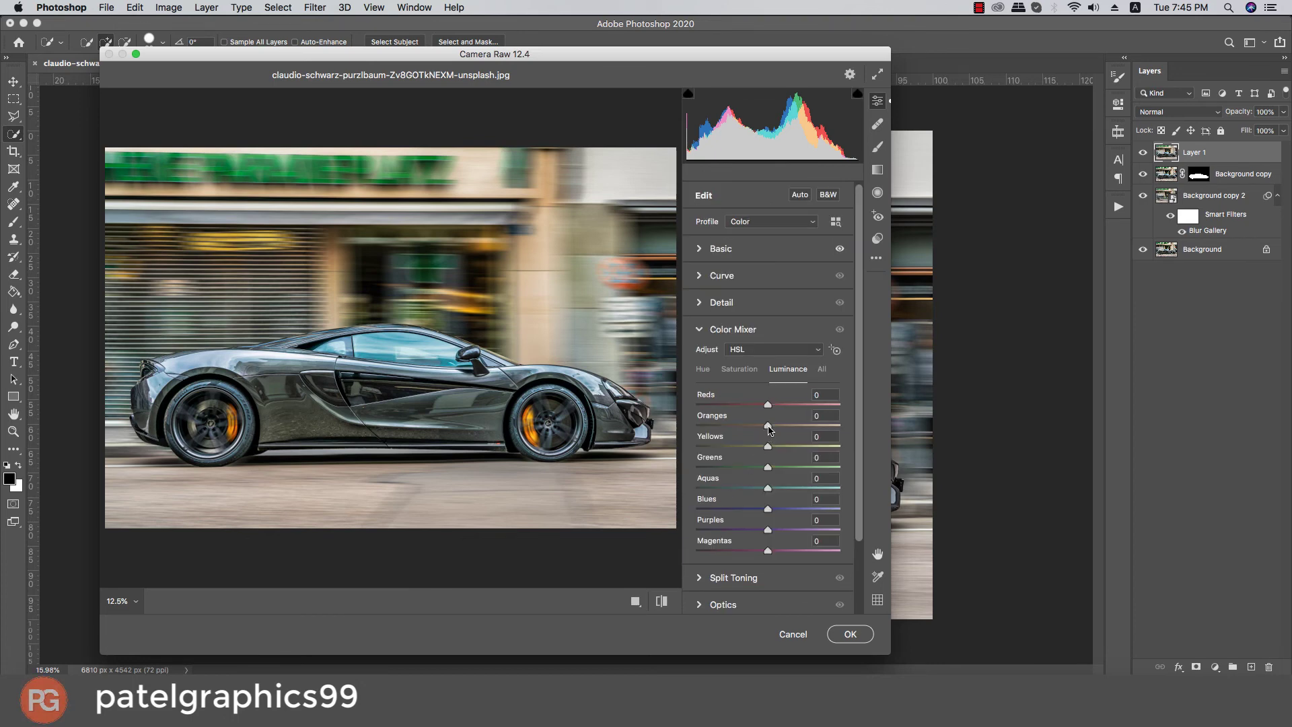
{"action": "left_click", "coordinate": [741, 370]}
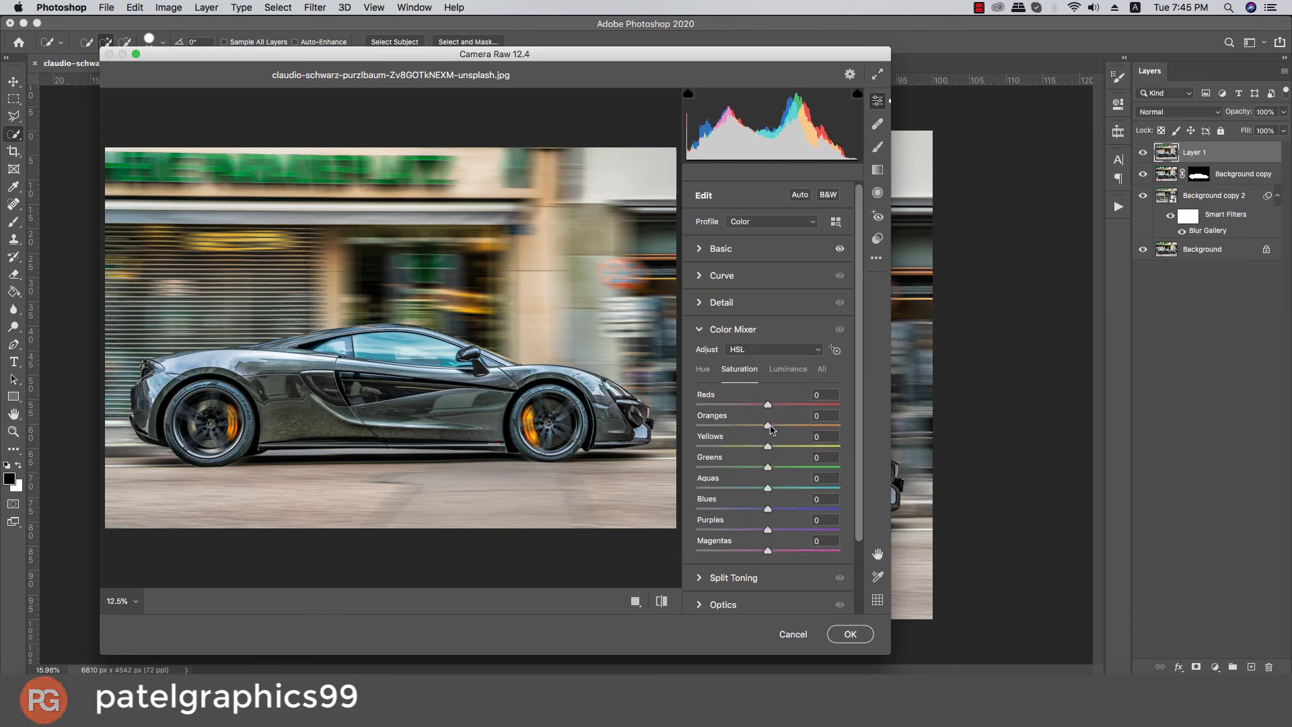
{"action": "mouse_move", "coordinate": [768, 426]}
{"action": "left_mouse_down"}
{"action": "mouse_move", "coordinate": [785, 427]}
{"action": "mouse_move", "coordinate": [739, 453]}
{"action": "mouse_move", "coordinate": [754, 453]}
{"action": "left_mouse_up"}
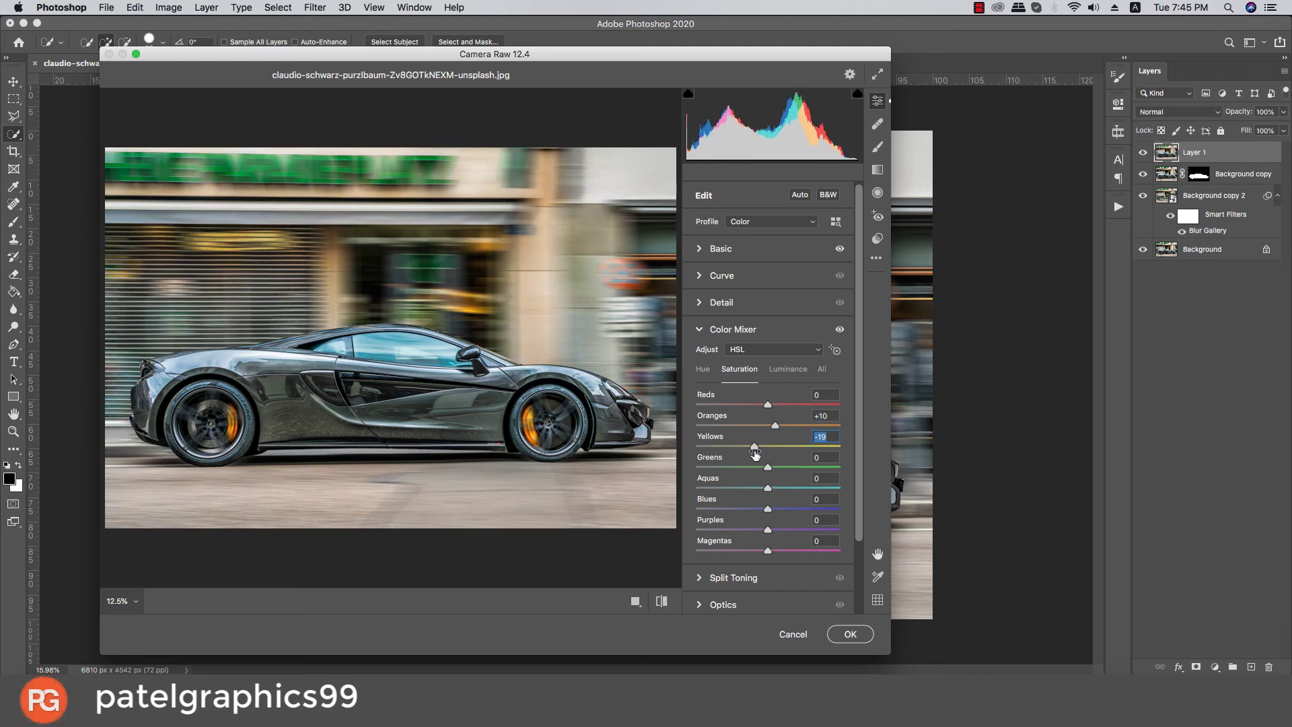
{"action": "scroll", "coordinate": [754, 471], "scroll_direction": "down", "scroll_amount": 2}
{"action": "left_click", "coordinate": [705, 578]}
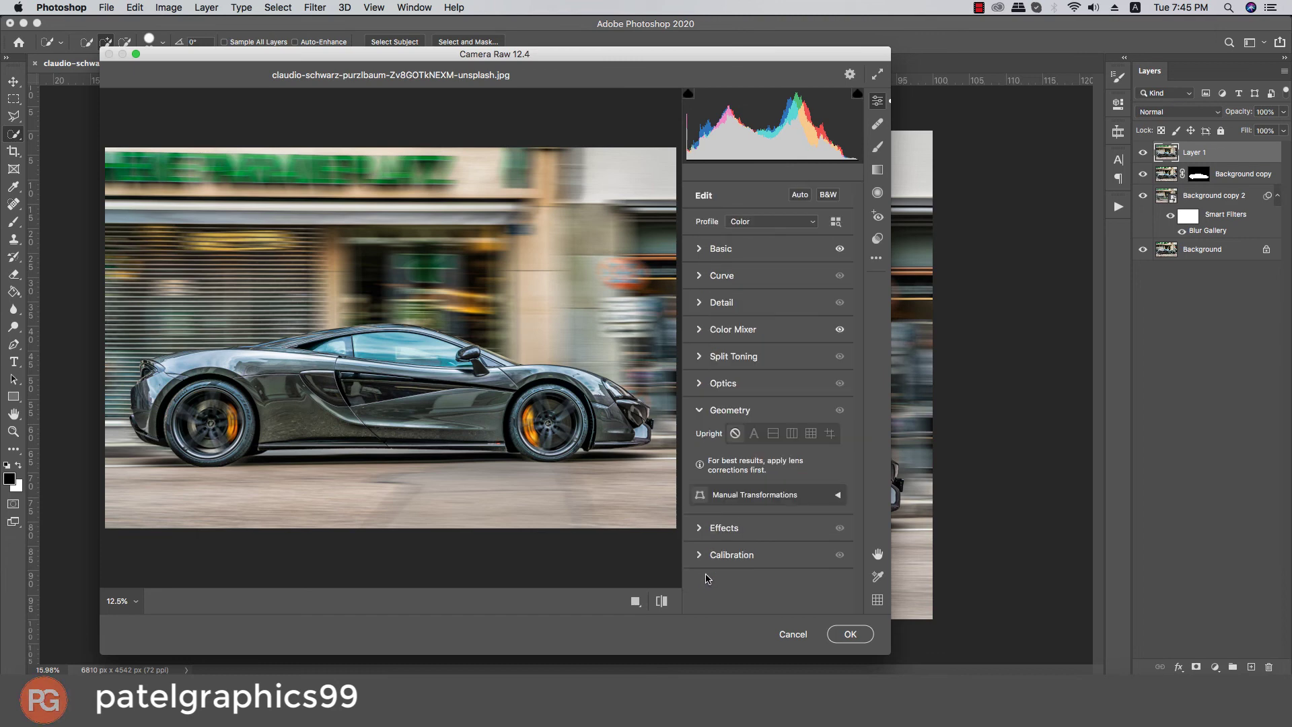
- Add a -28 post-crop vignette and apply the Camera Raw grade
{"action": "left_click", "coordinate": [704, 531]}
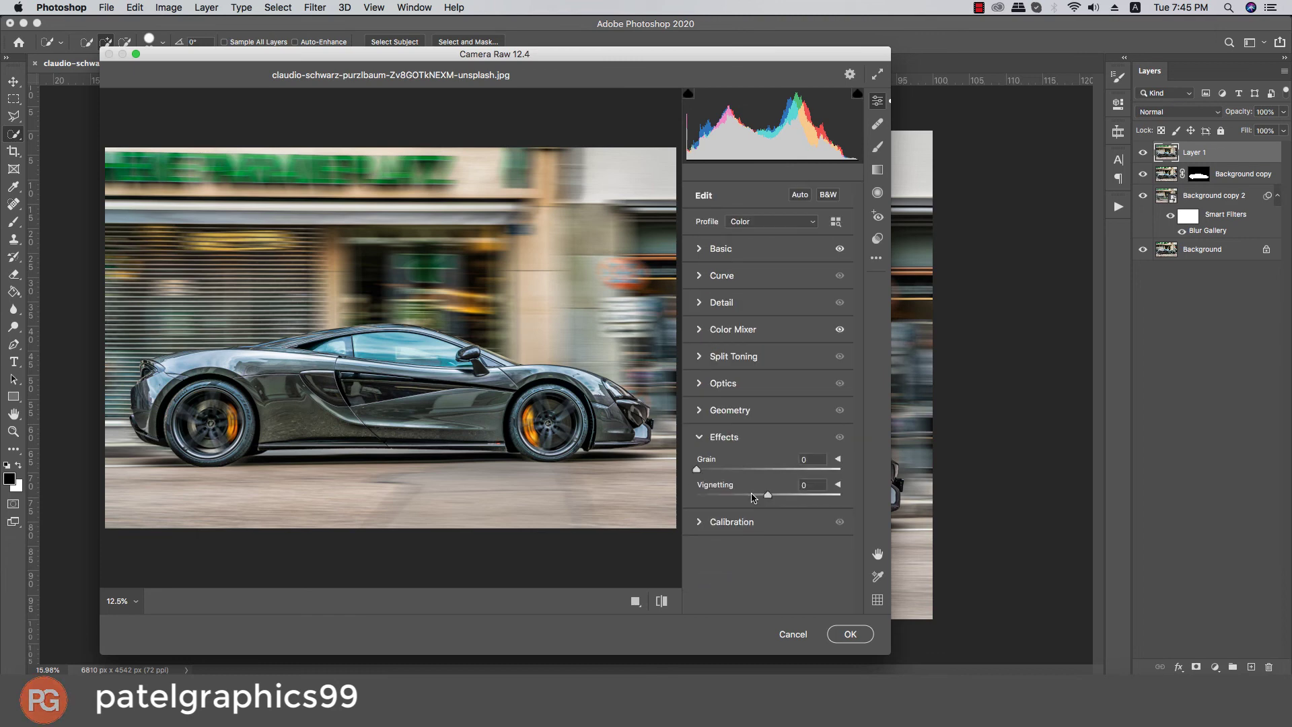
{"action": "left_click_drag", "start_coordinate": [766, 496], "coordinate": [749, 502]}
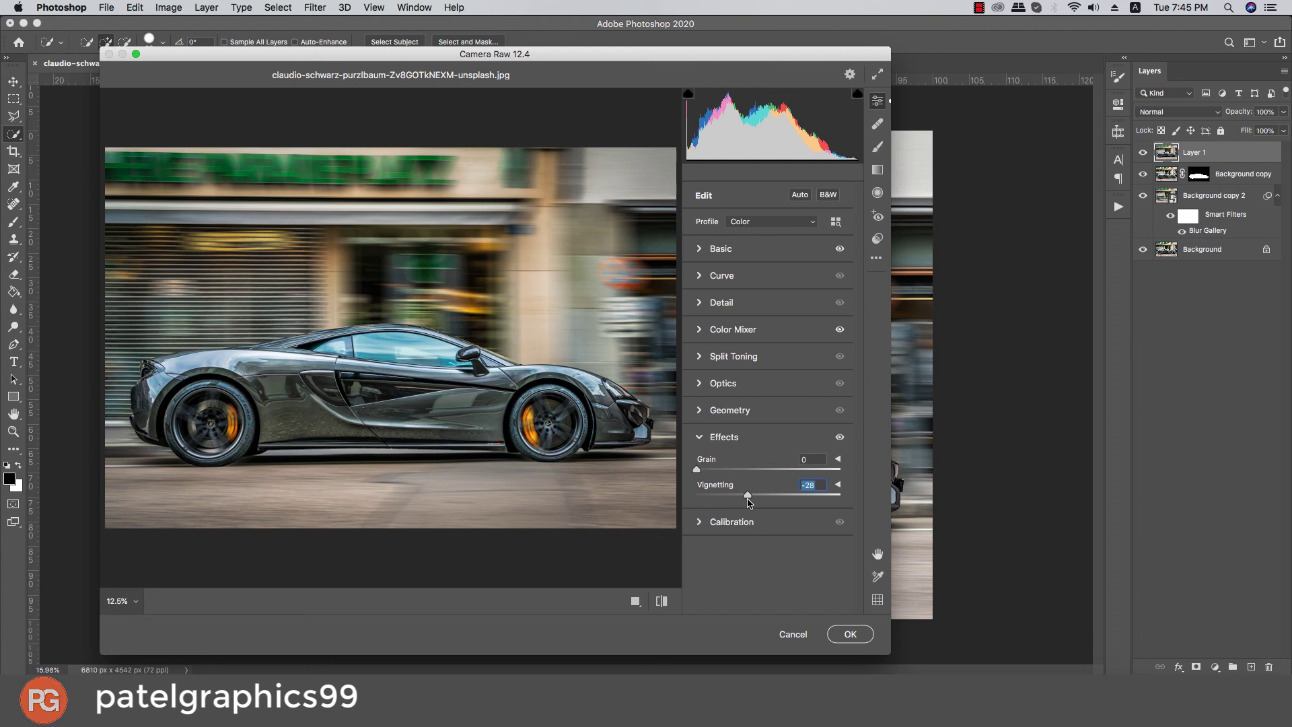
{"action": "left_click", "coordinate": [835, 636]}
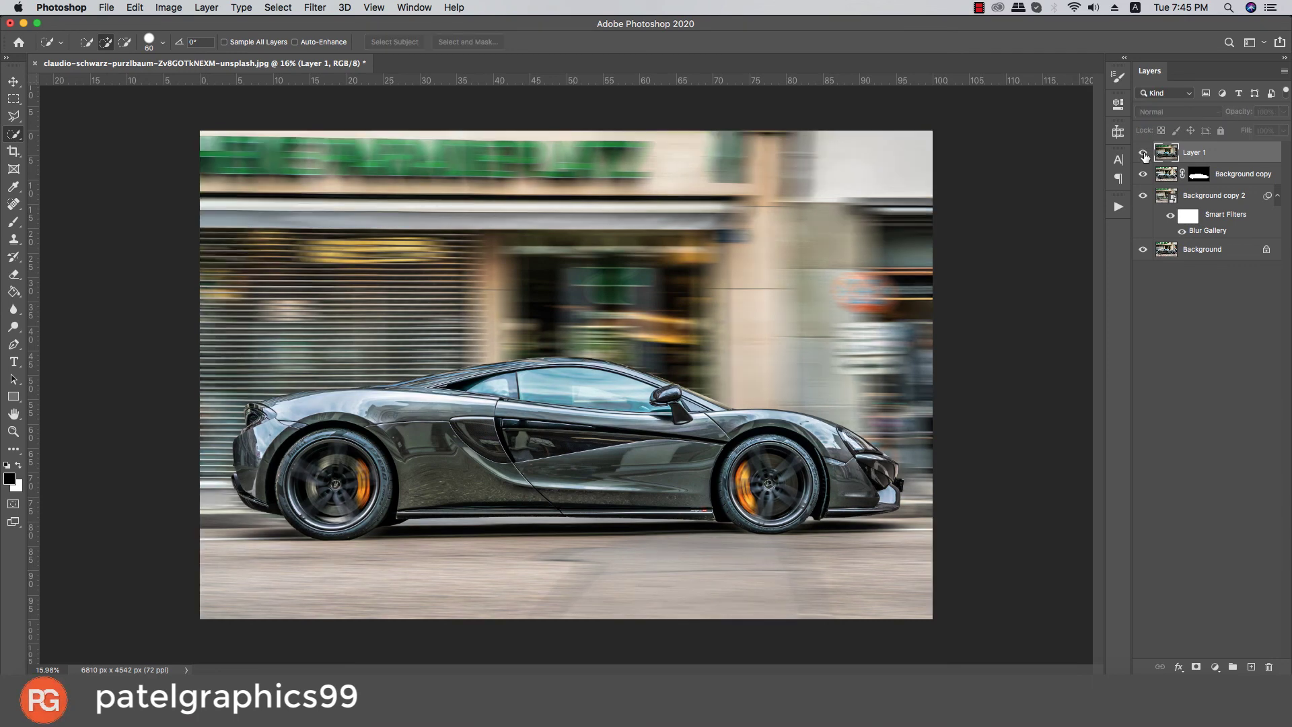
- Toggle Layer 1's visibility to compare the colour grade before and after
{"action": "left_click", "coordinate": [1143, 154]}
{"action": "left_click", "coordinate": [1144, 153]}
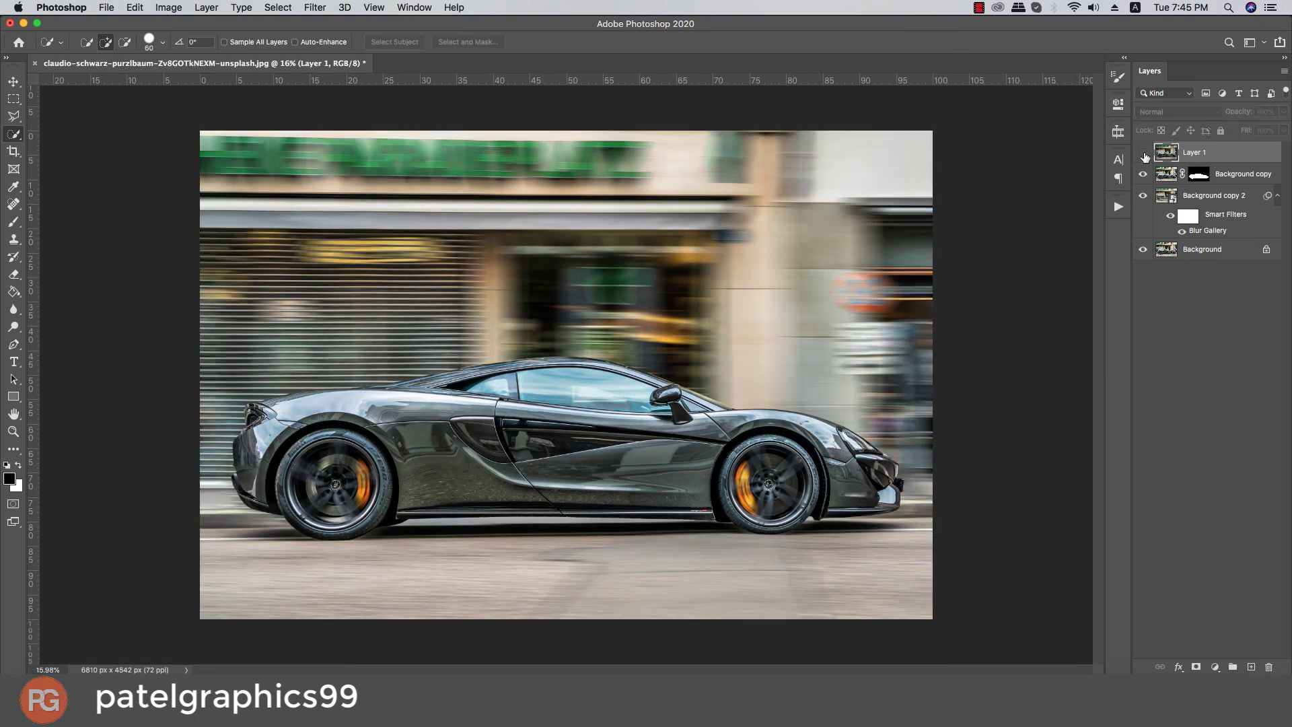
{"action": "left_click", "coordinate": [1144, 153]}
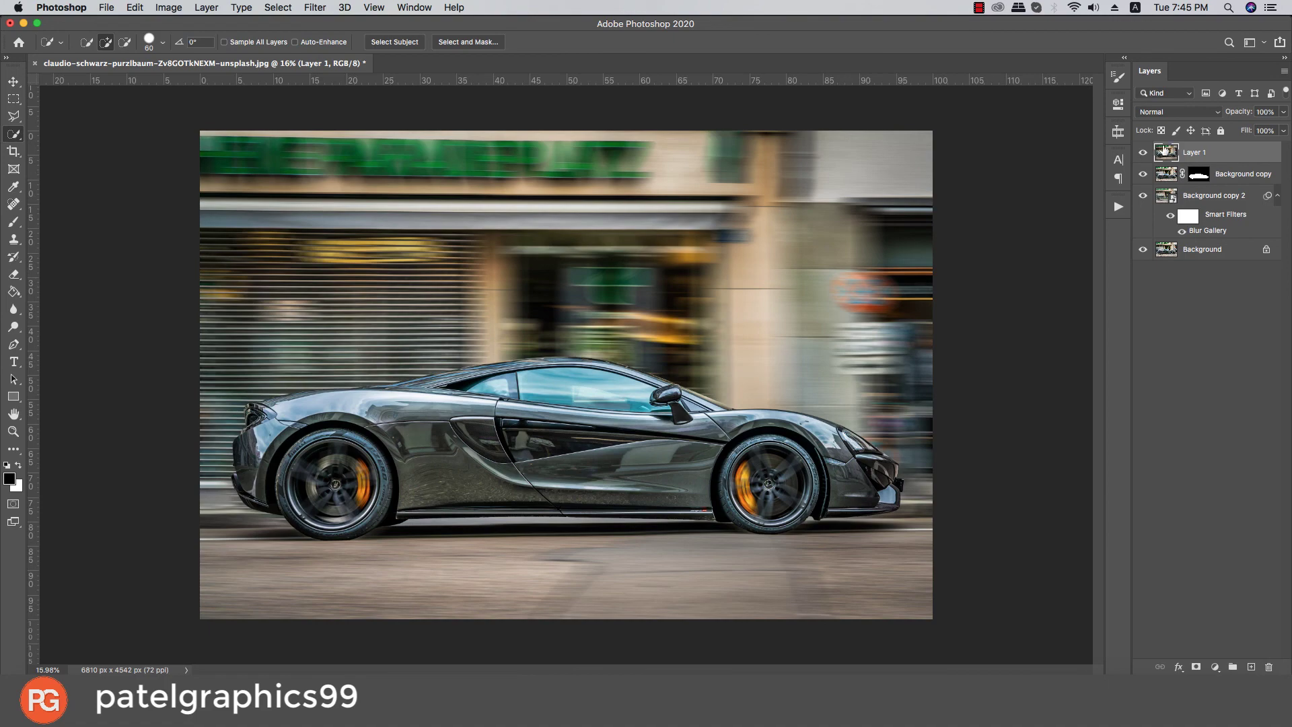
- Group all edited layers into Group 1 and toggle it to compare with the original
{"action": "left_click", "coordinate": [1221, 197], "text": "super"}
{"action": "key", "text": "super+g"}
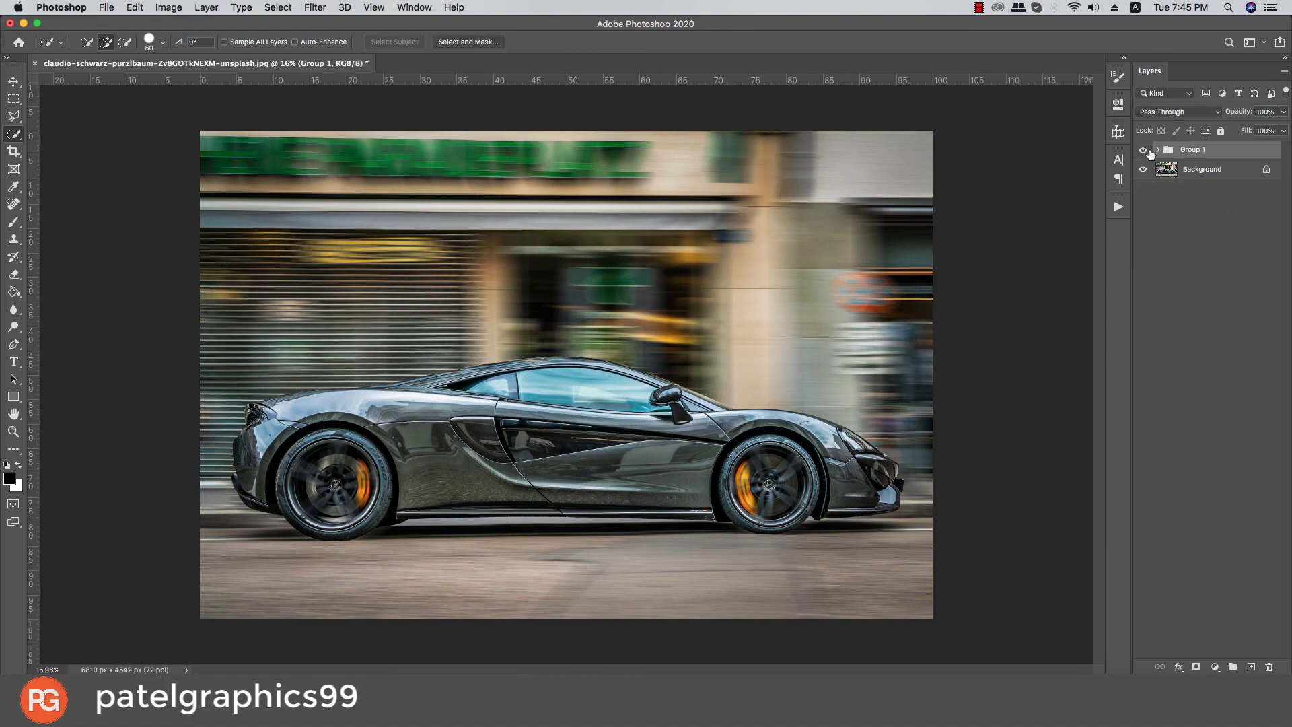
{"action": "left_click", "coordinate": [1145, 150]}
{"action": "left_click", "coordinate": [1144, 151]}
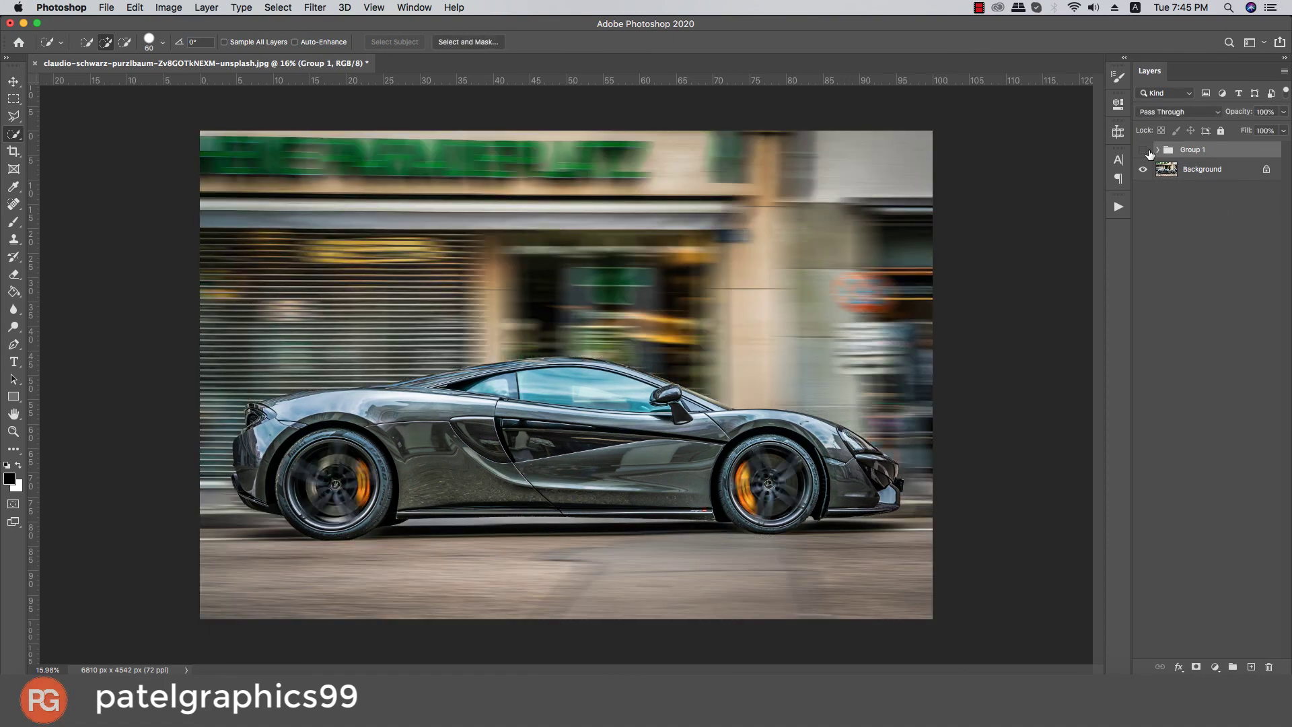
{"action": "left_click", "coordinate": [1144, 149]}
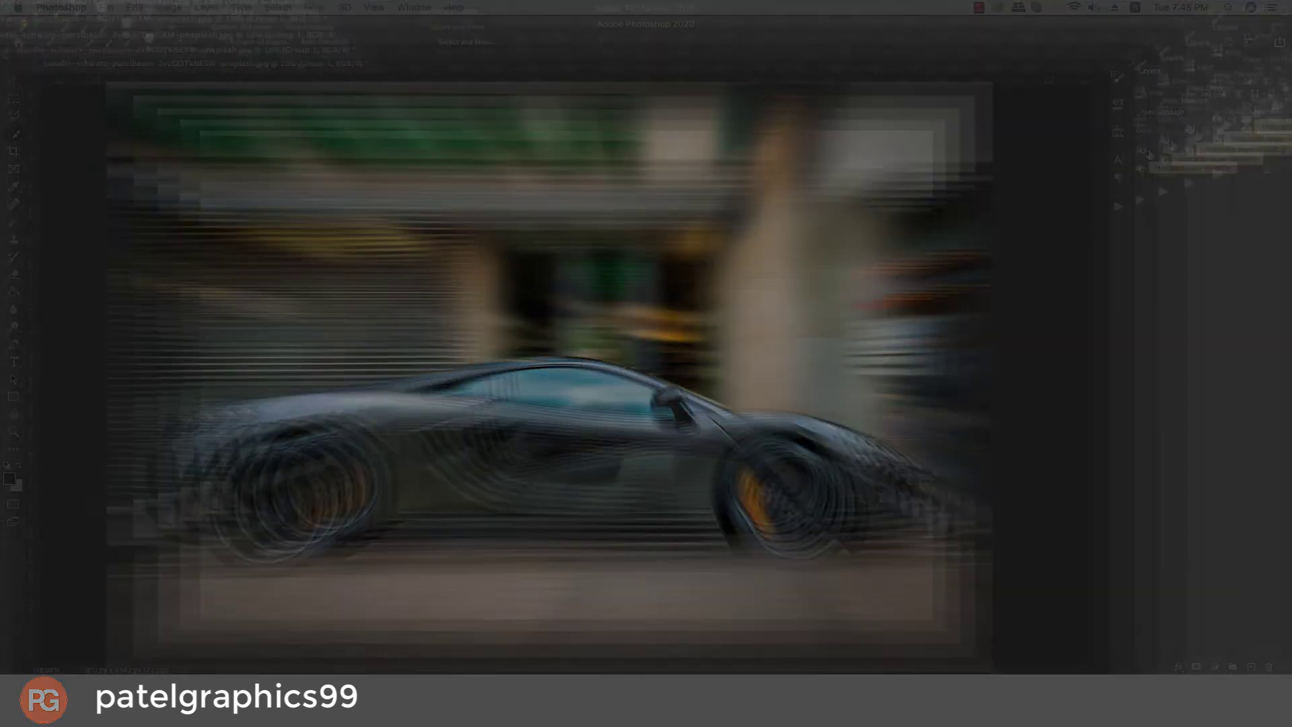